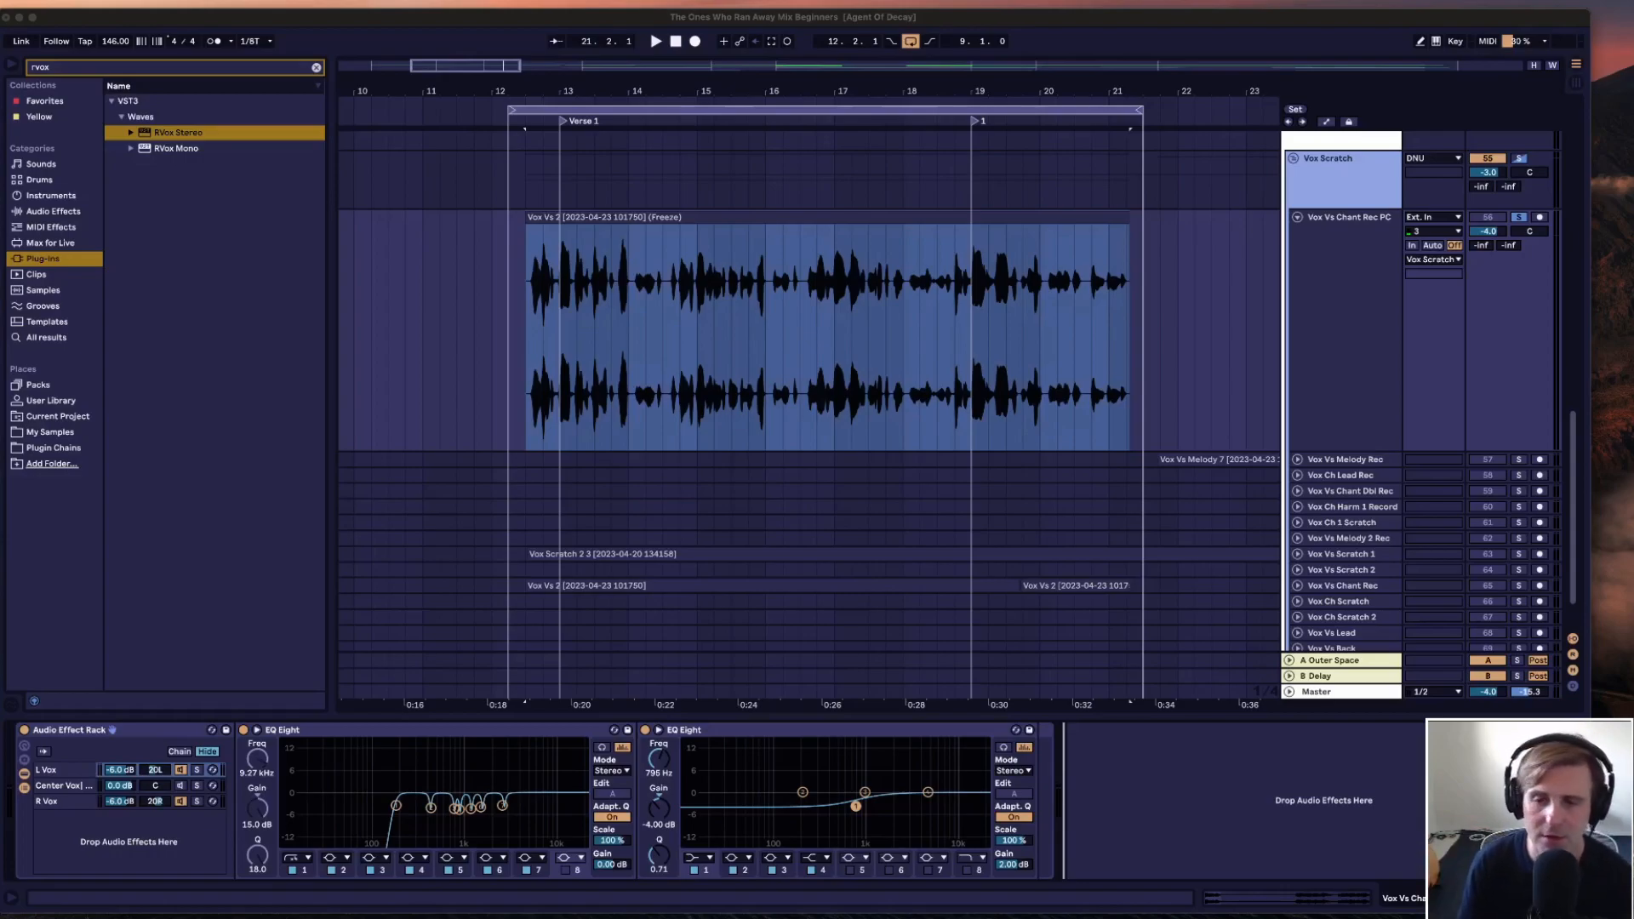
Search the browser for the plug-in "c1"
{"action": "key", "text": "super+f"}
{"action": "type", "text": "c1"}
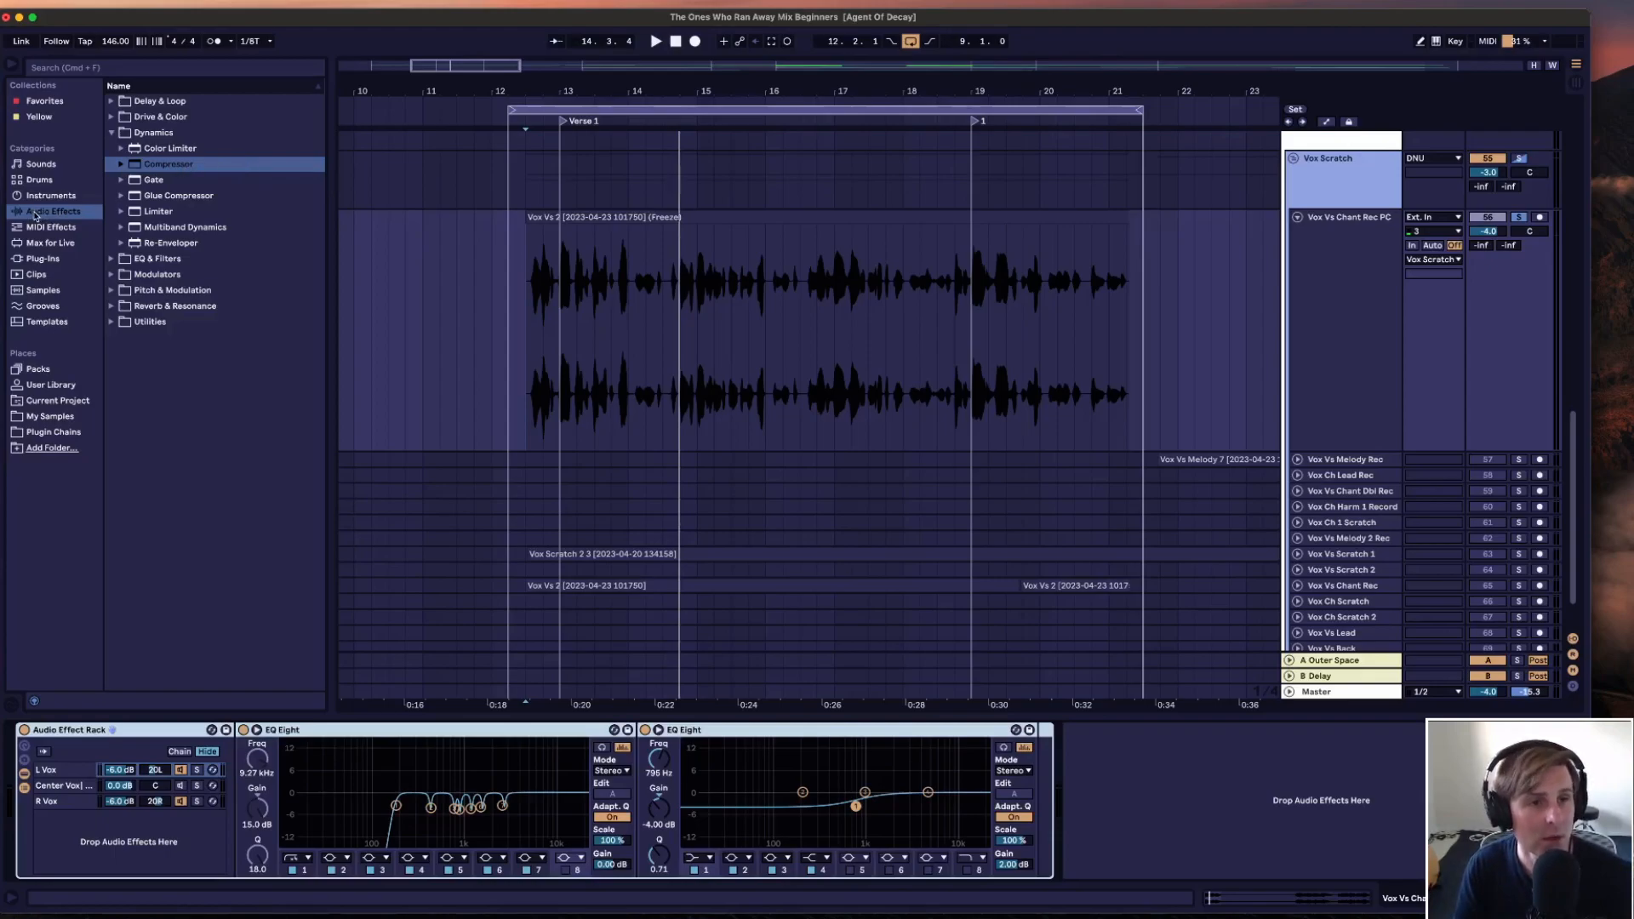
Browse the presets of the Compressor audio effect and add the default Compressor after the second EQ Eight on Vox Vs Chant Rec PC
{"action": "left_click", "coordinate": [124, 167]}
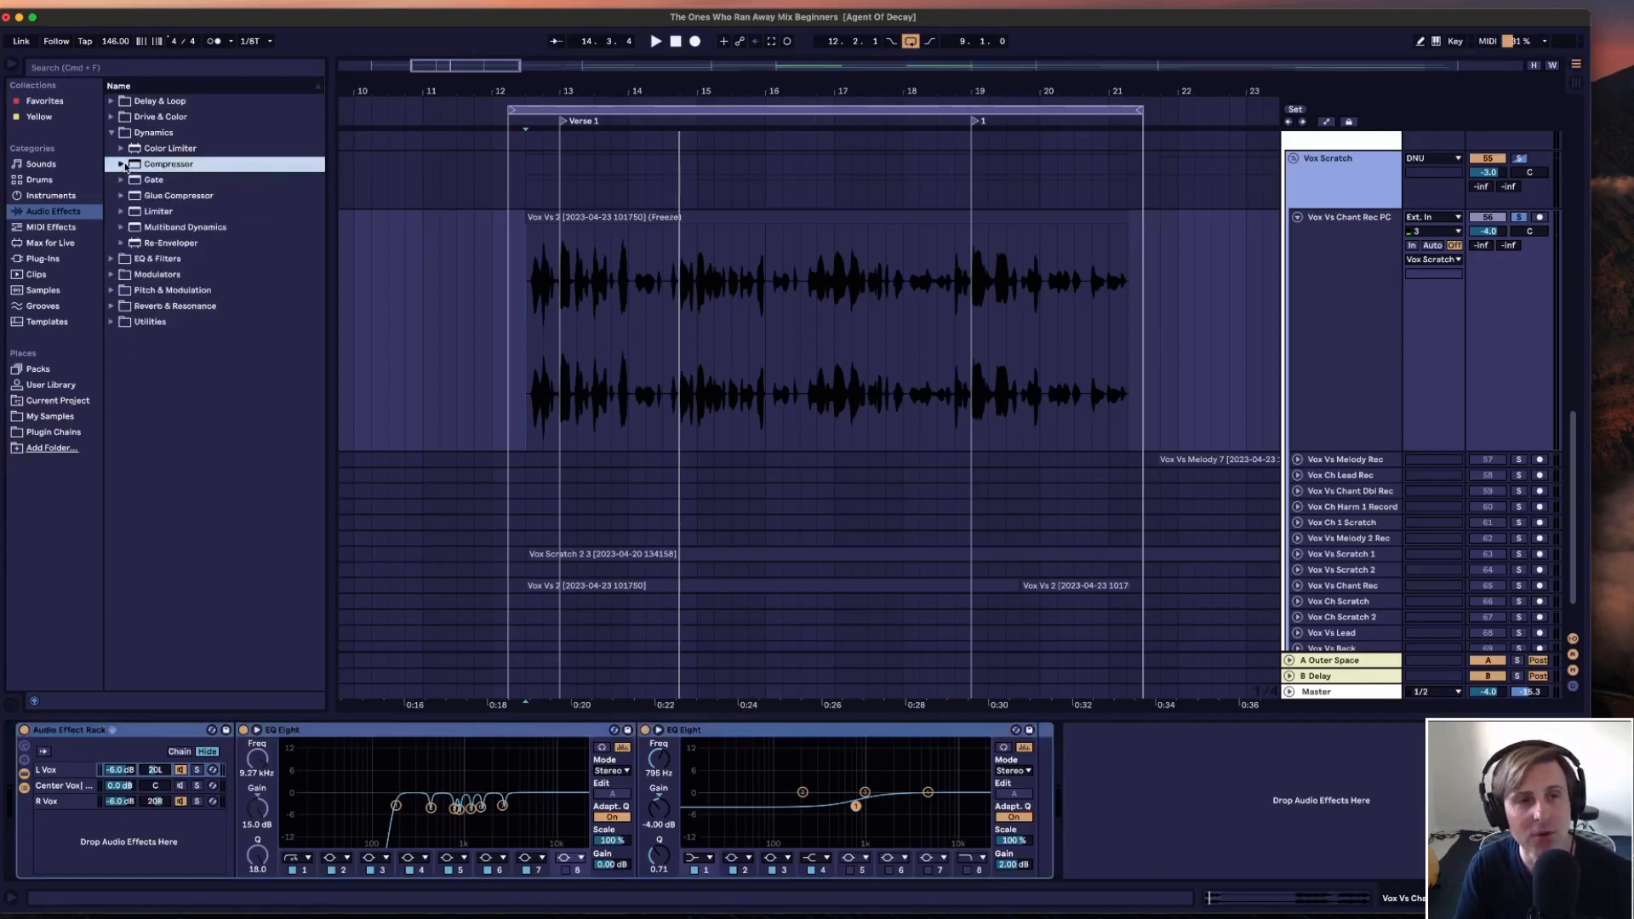
{"action": "left_click", "coordinate": [195, 195]}
{"action": "left_click", "coordinate": [194, 228]}
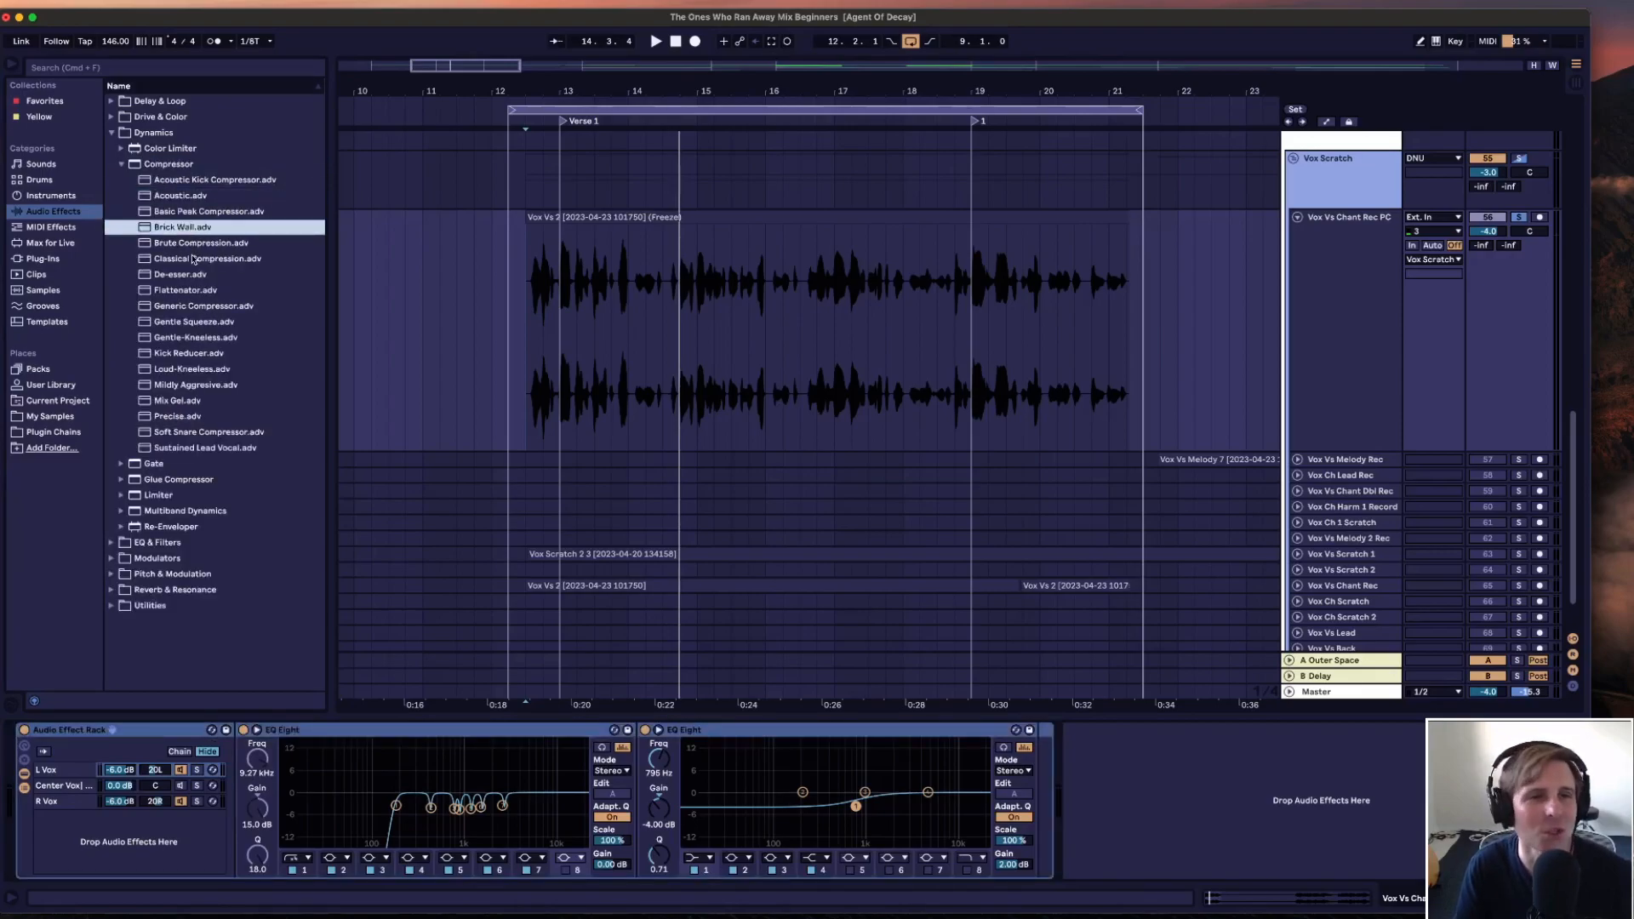
{"action": "left_click", "coordinate": [194, 259]}
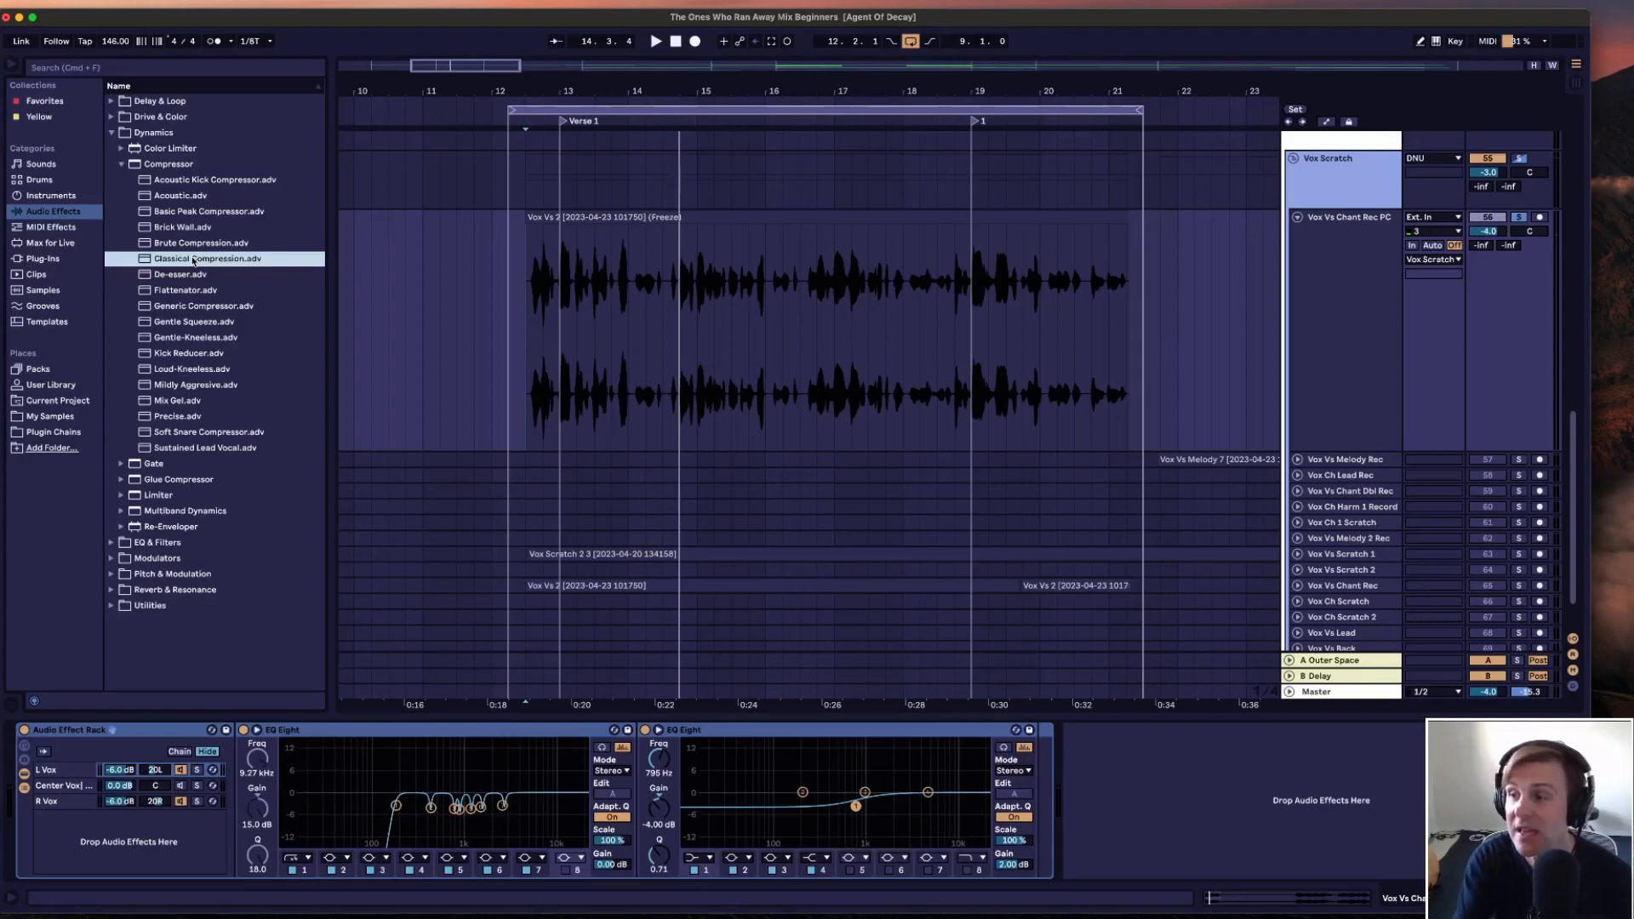
{"action": "left_click", "coordinate": [157, 164]}
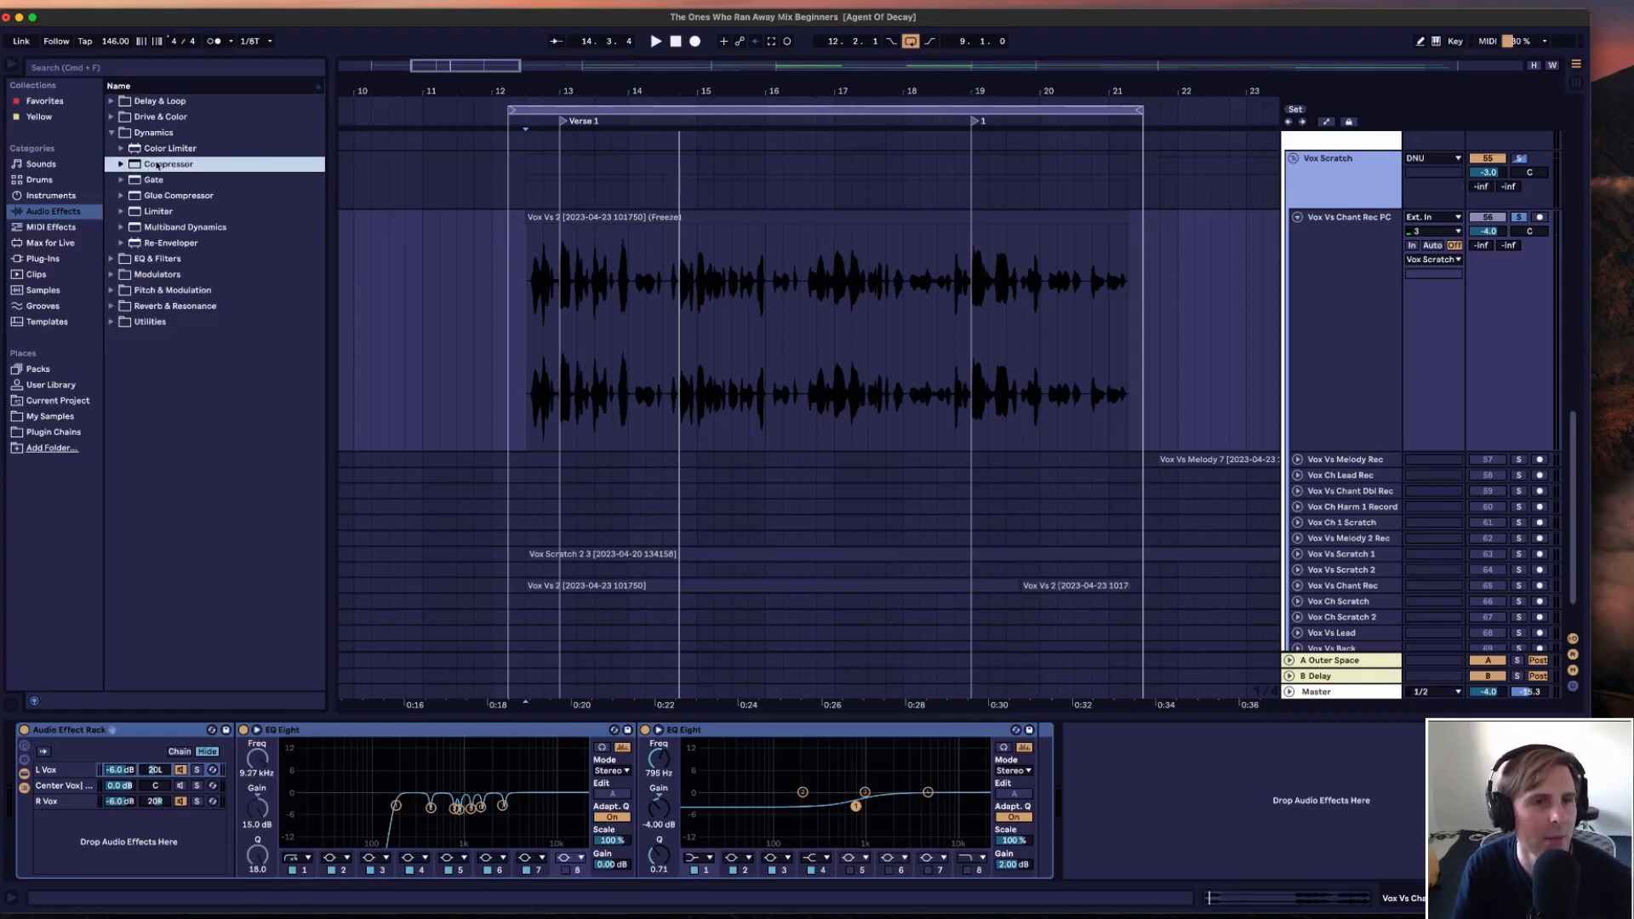
{"action": "left_click_drag", "start_coordinate": [1266, 917], "coordinate": [1111, 788]}
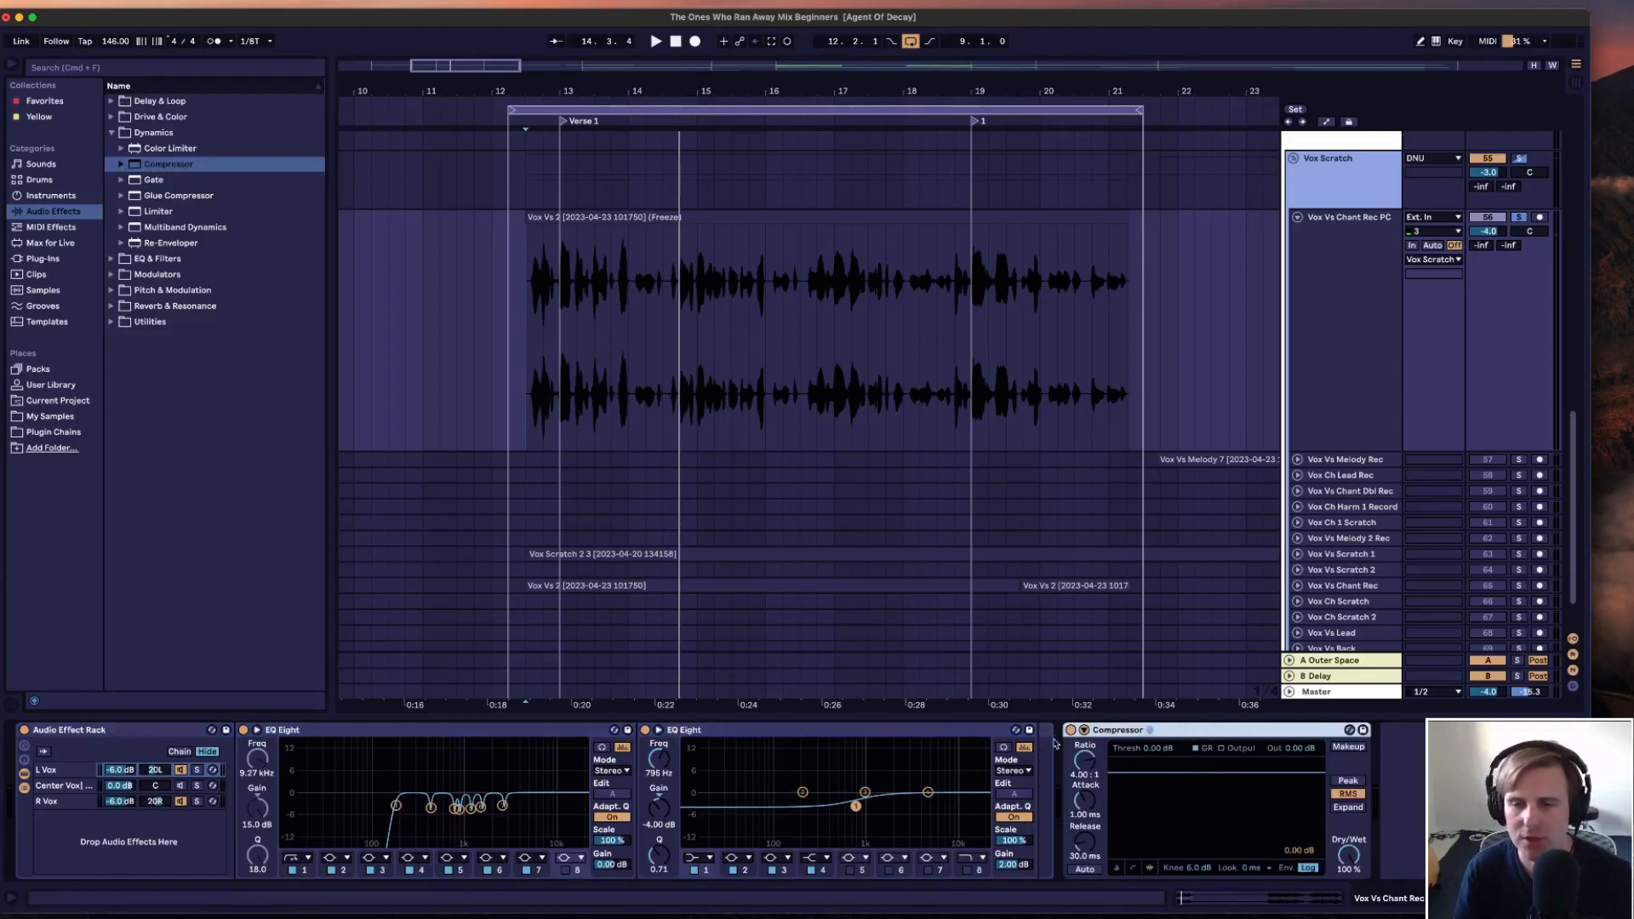
Listen to the vocal clip from its start at 12.3.1 with the Compressor bypassed
{"action": "left_click", "coordinate": [528, 351]}
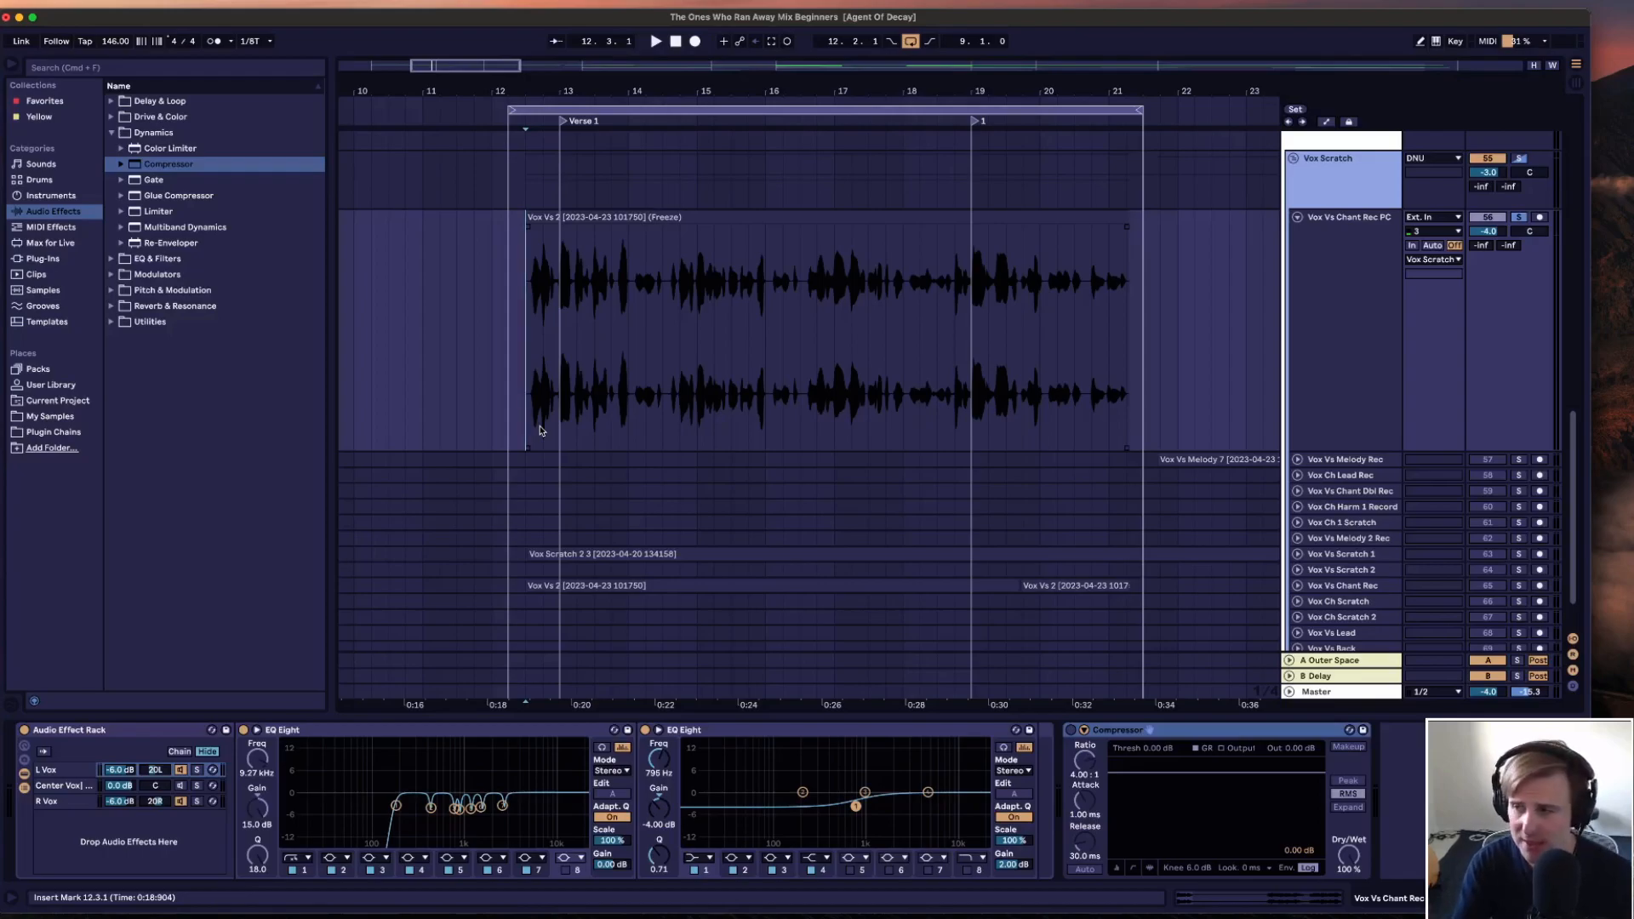
{"action": "key", "text": "space"}
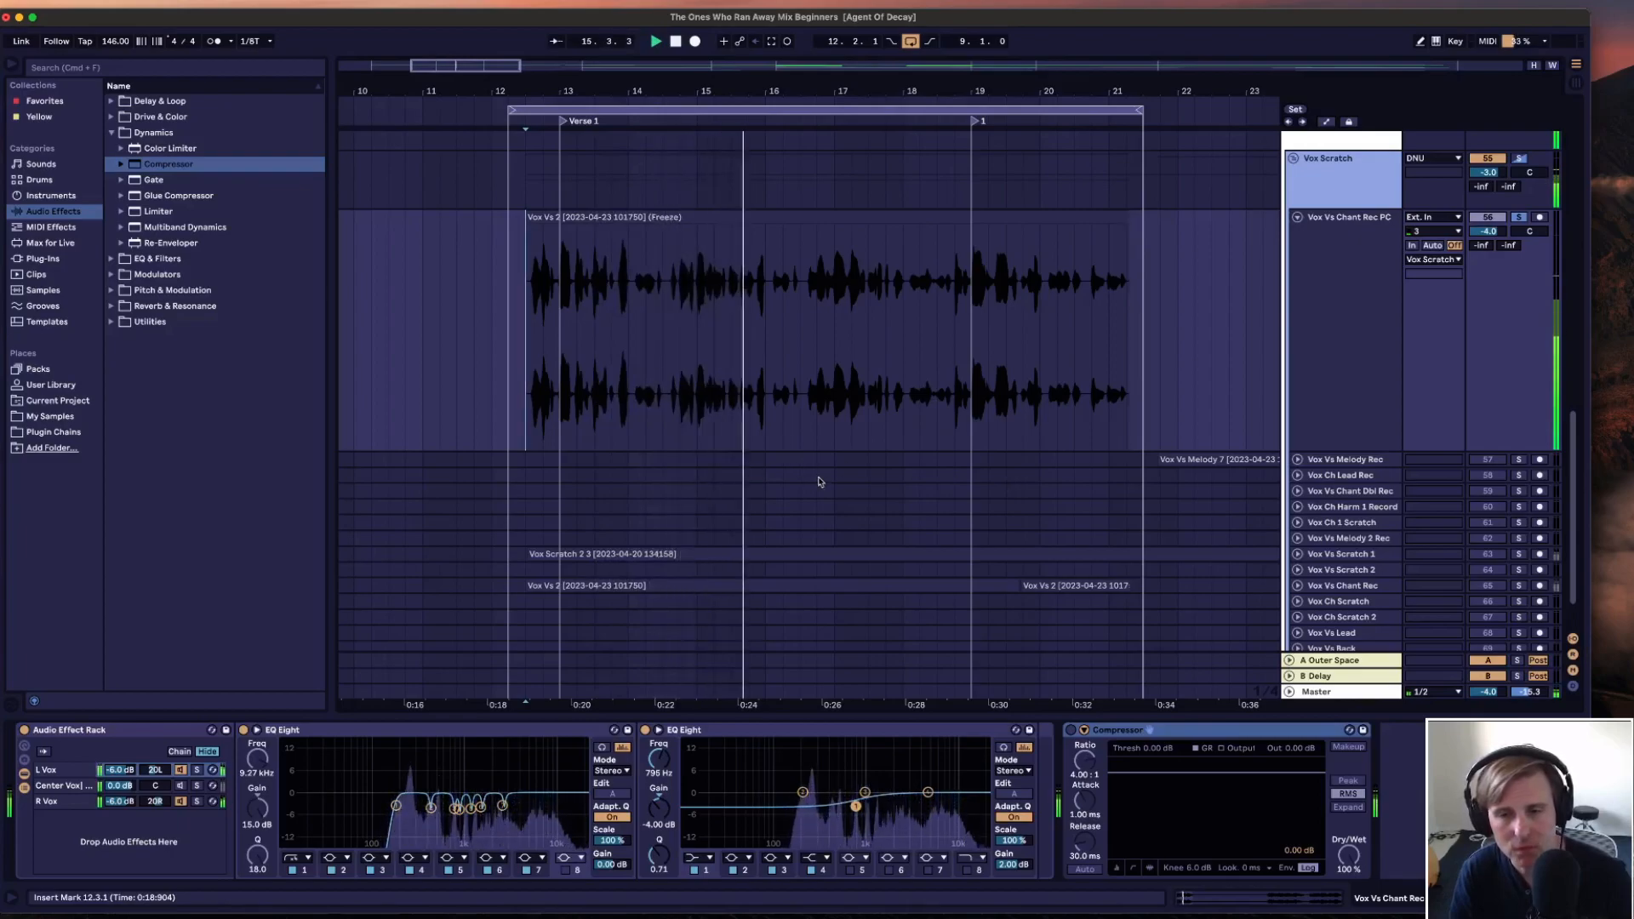
{"action": "key", "text": "space"}
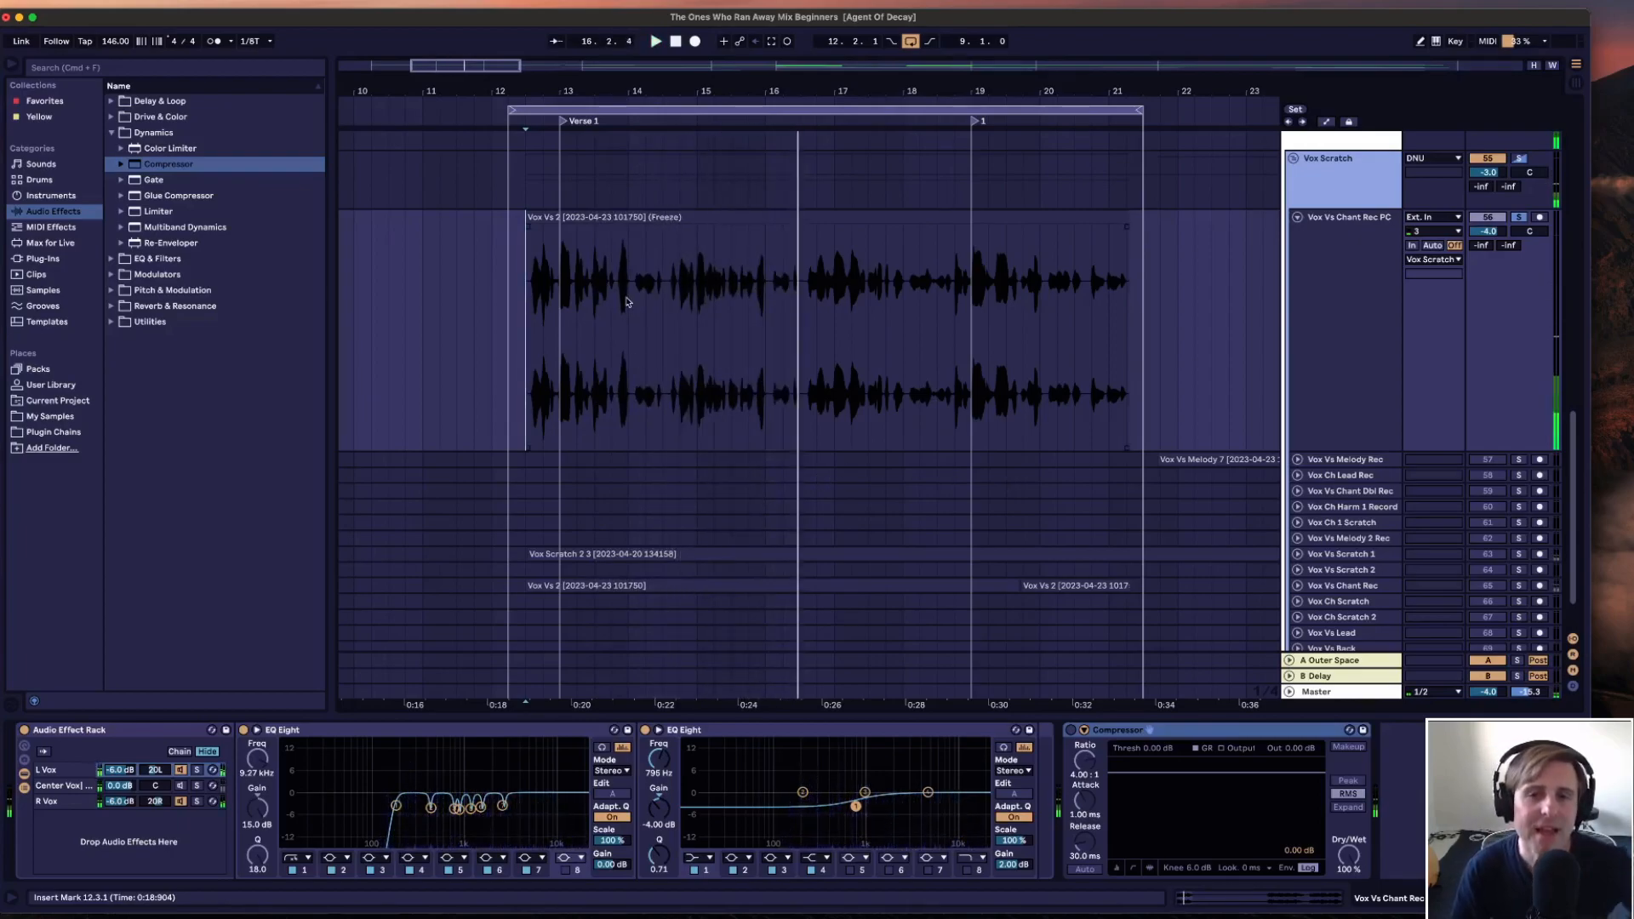
Inspect the vocal waveform's loud peaks and the quiet passage from 16.1.1 to 16.3.1, then return the insert marker to 12.2.1
{"action": "scroll", "coordinate": [622, 316], "scroll_direction": "up", "scroll_amount": 10}
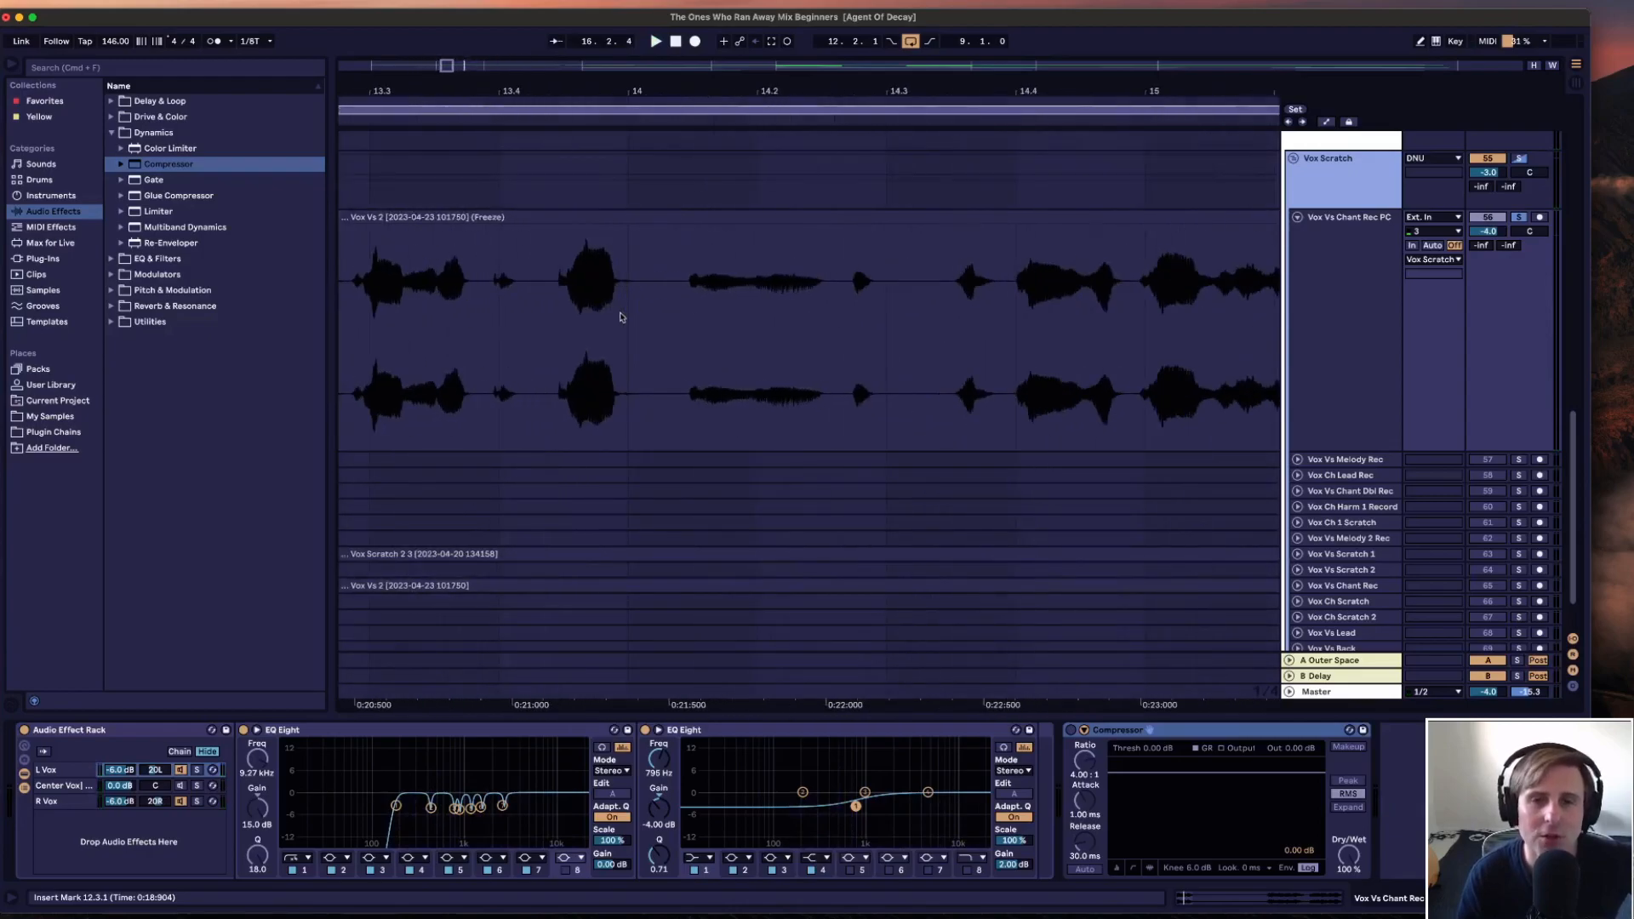
{"action": "scroll", "coordinate": [681, 272], "scroll_direction": "down", "scroll_amount": 10}
{"action": "left_click_drag", "start_coordinate": [691, 264], "coordinate": [674, 325]}
{"action": "left_click_drag", "start_coordinate": [834, 262], "coordinate": [861, 339]}
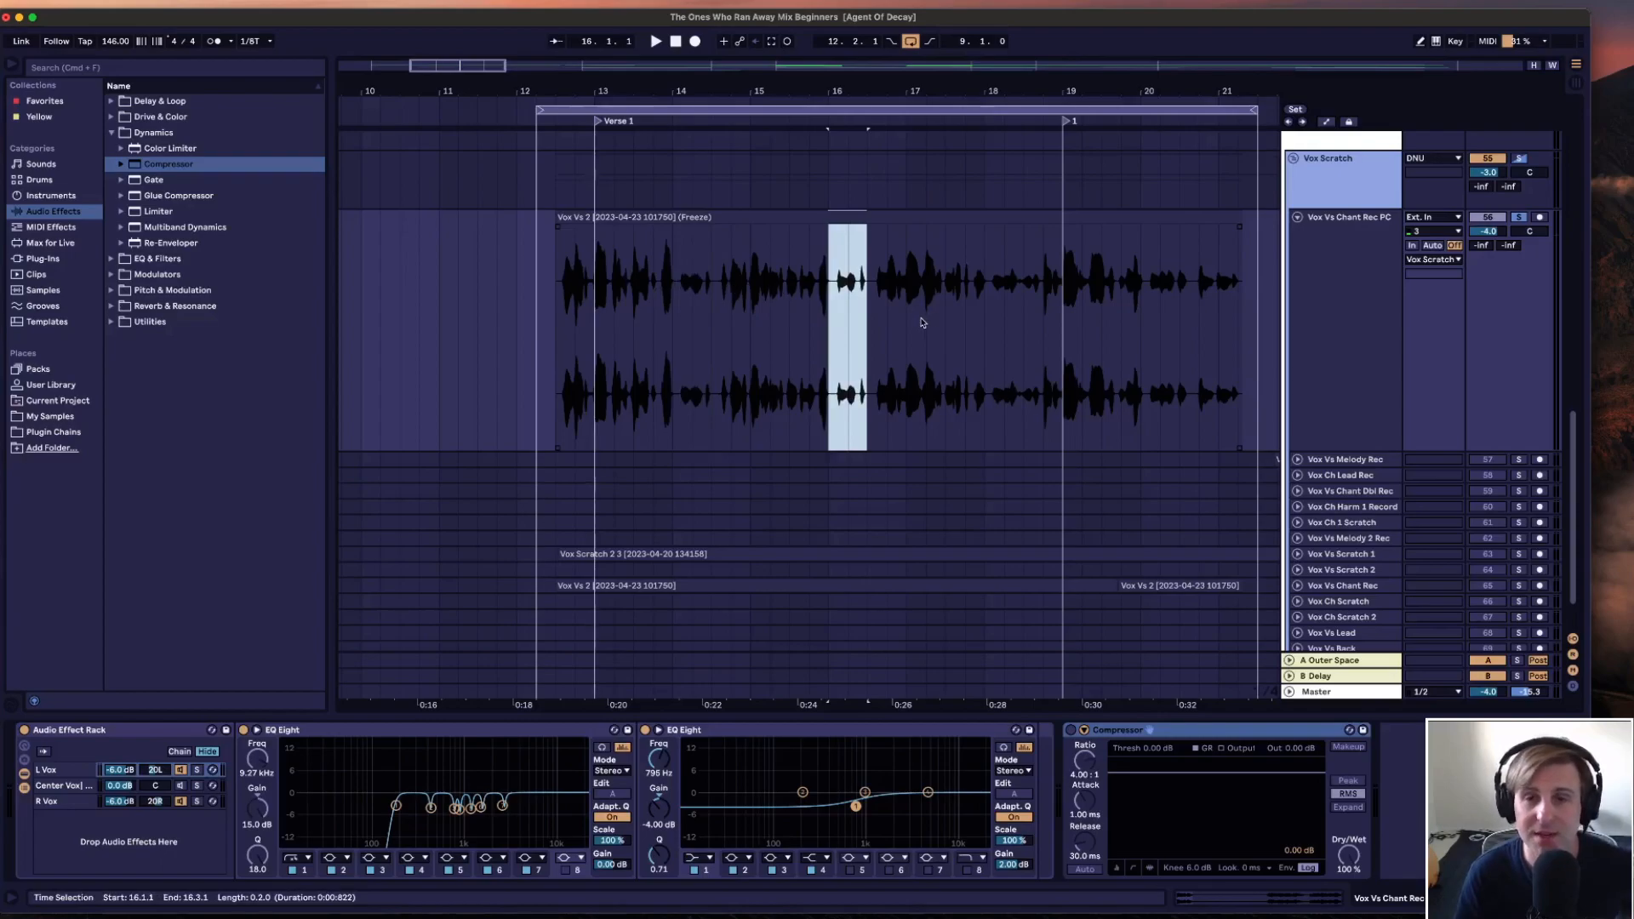
{"action": "left_click", "coordinate": [539, 351]}
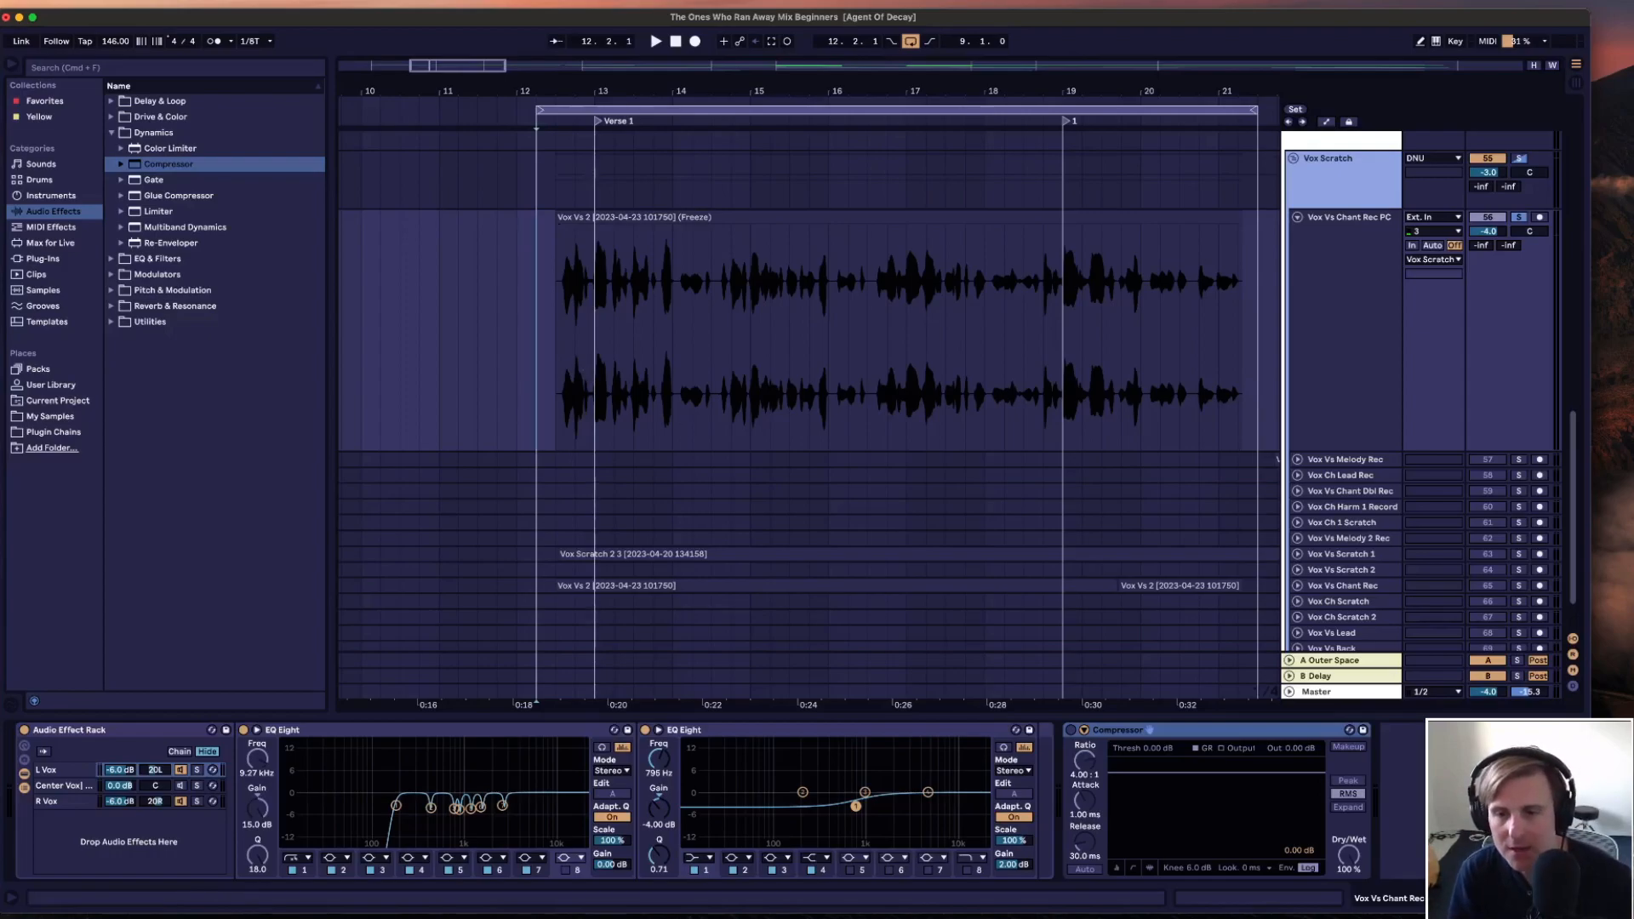
Turn on the Compressor, look through its display views and settle on the compact view with only the level meters
{"action": "left_click", "coordinate": [1076, 738]}
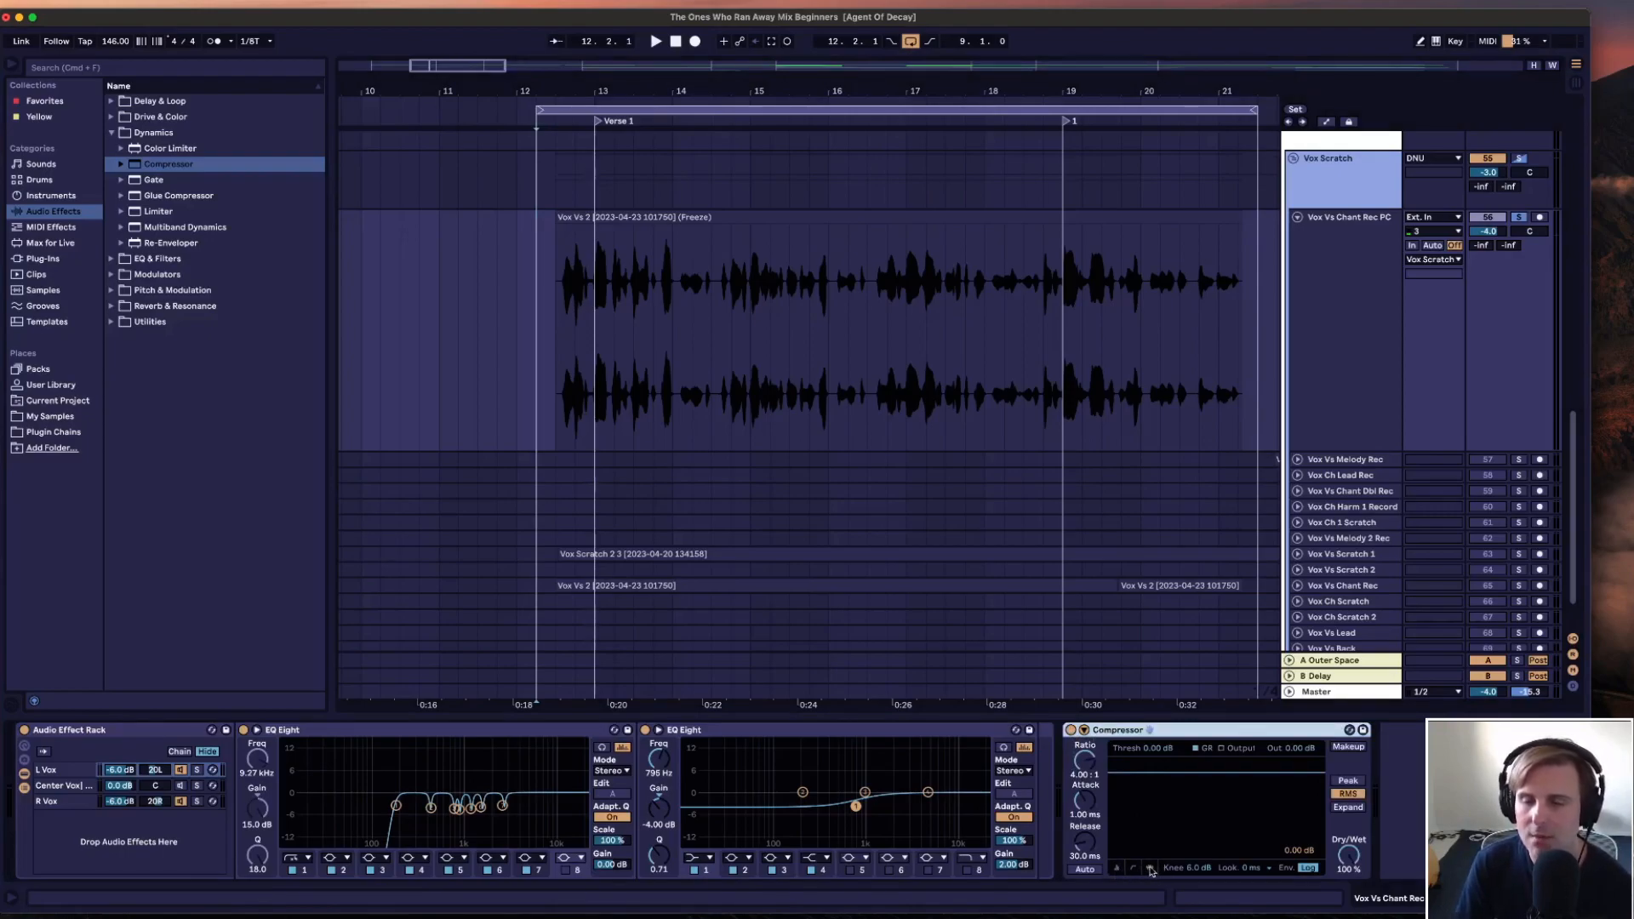
{"action": "left_click", "coordinate": [1118, 869]}
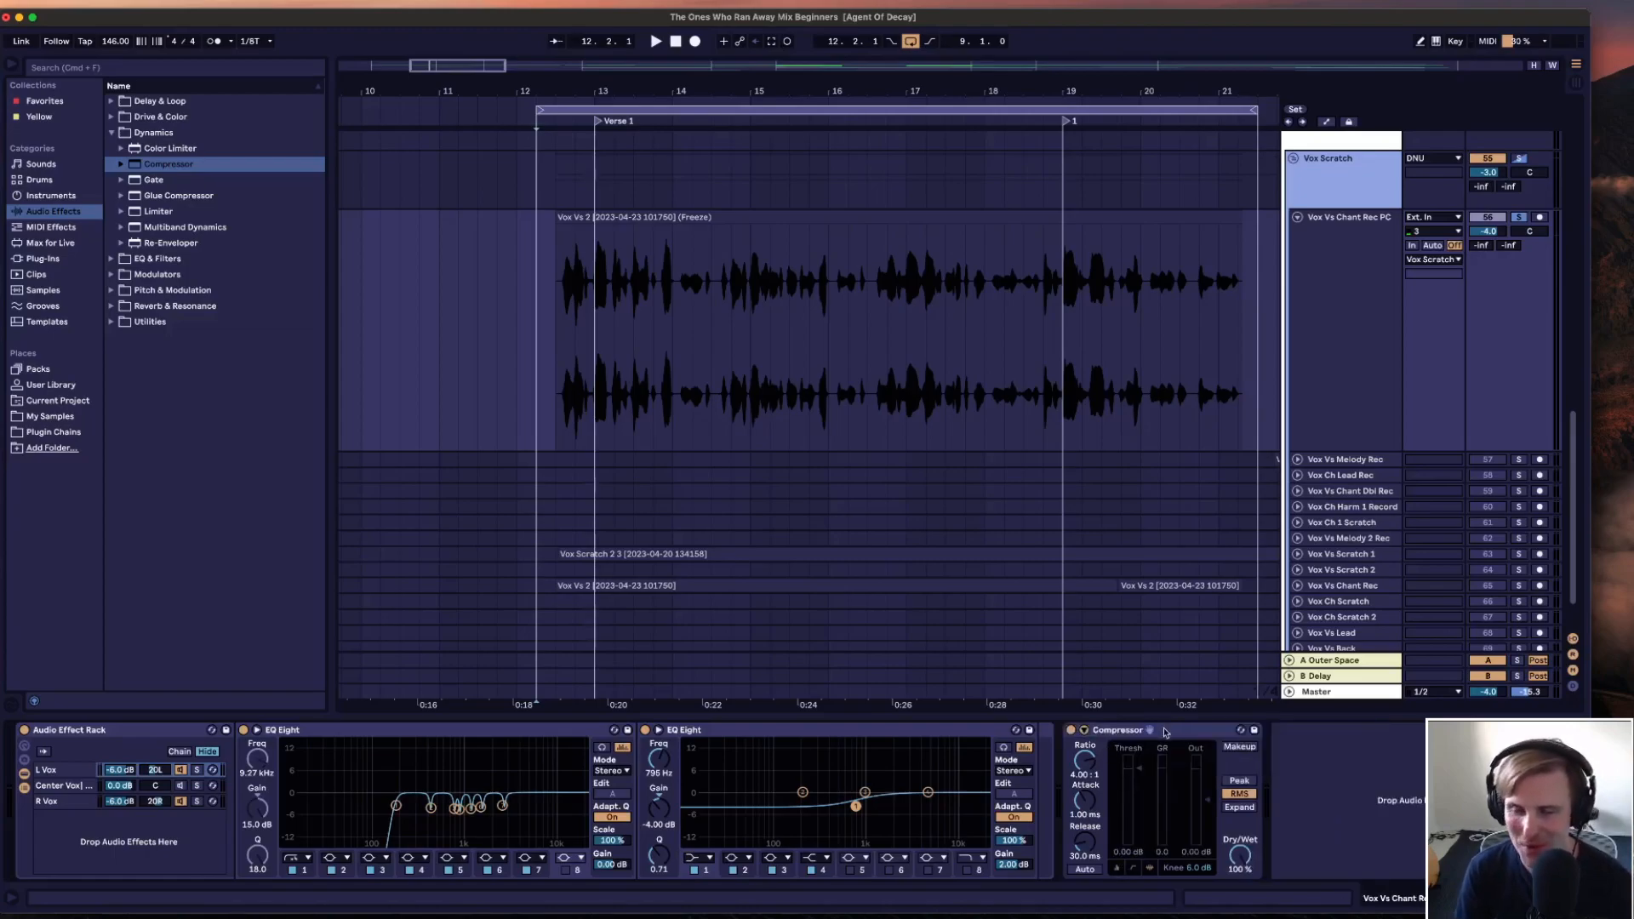
{"action": "left_click", "coordinate": [1130, 868]}
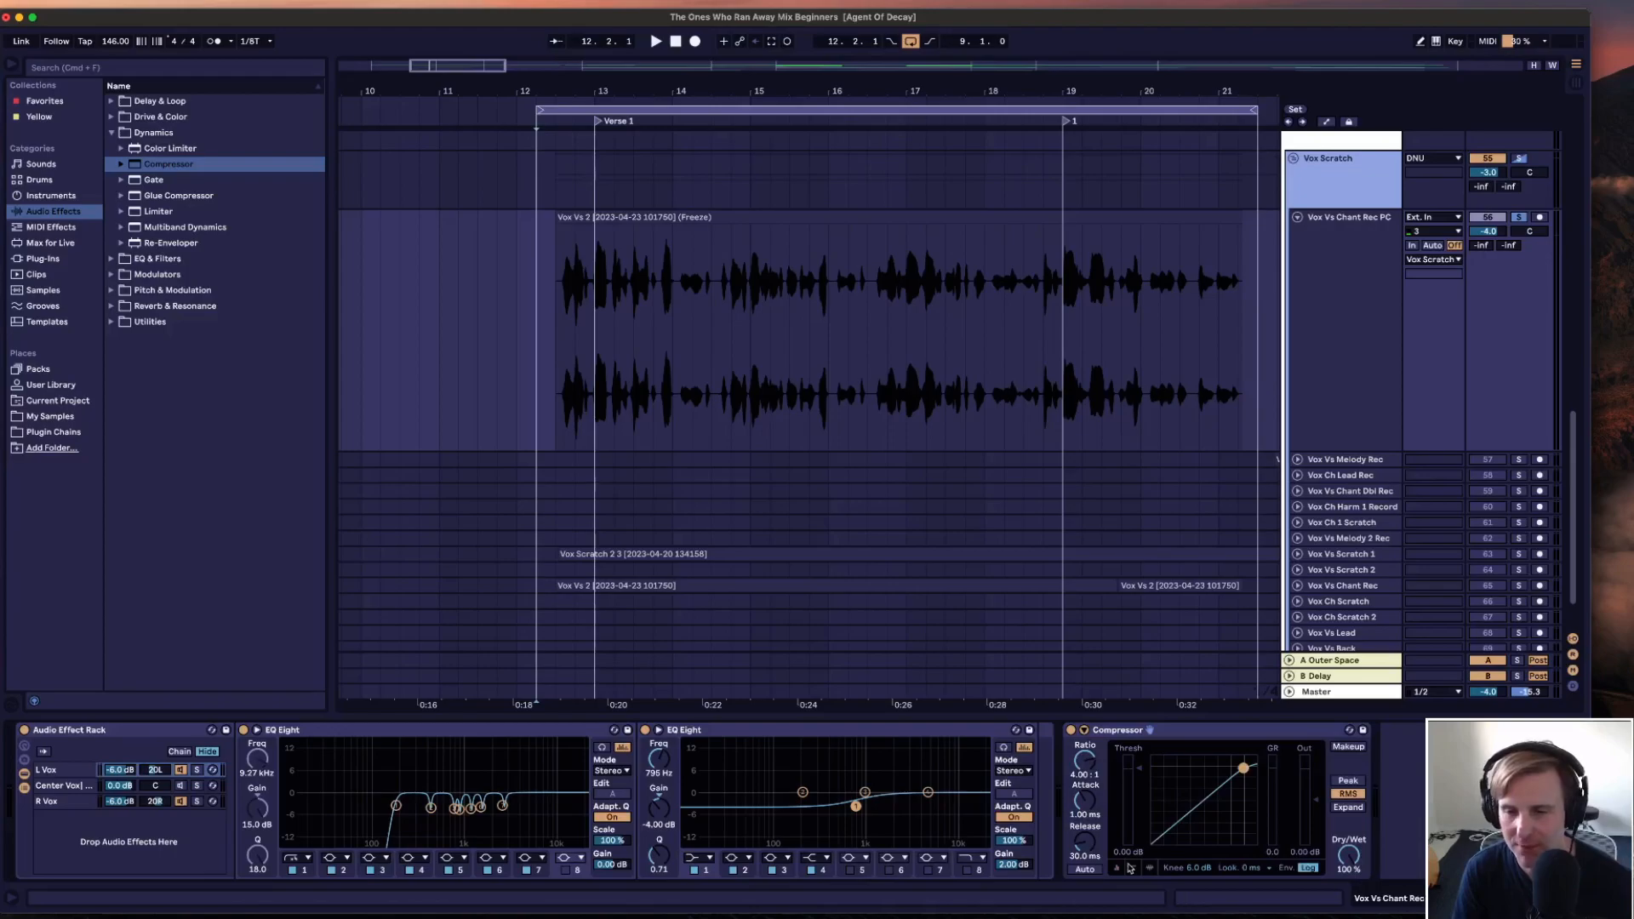
{"action": "left_click", "coordinate": [1113, 868]}
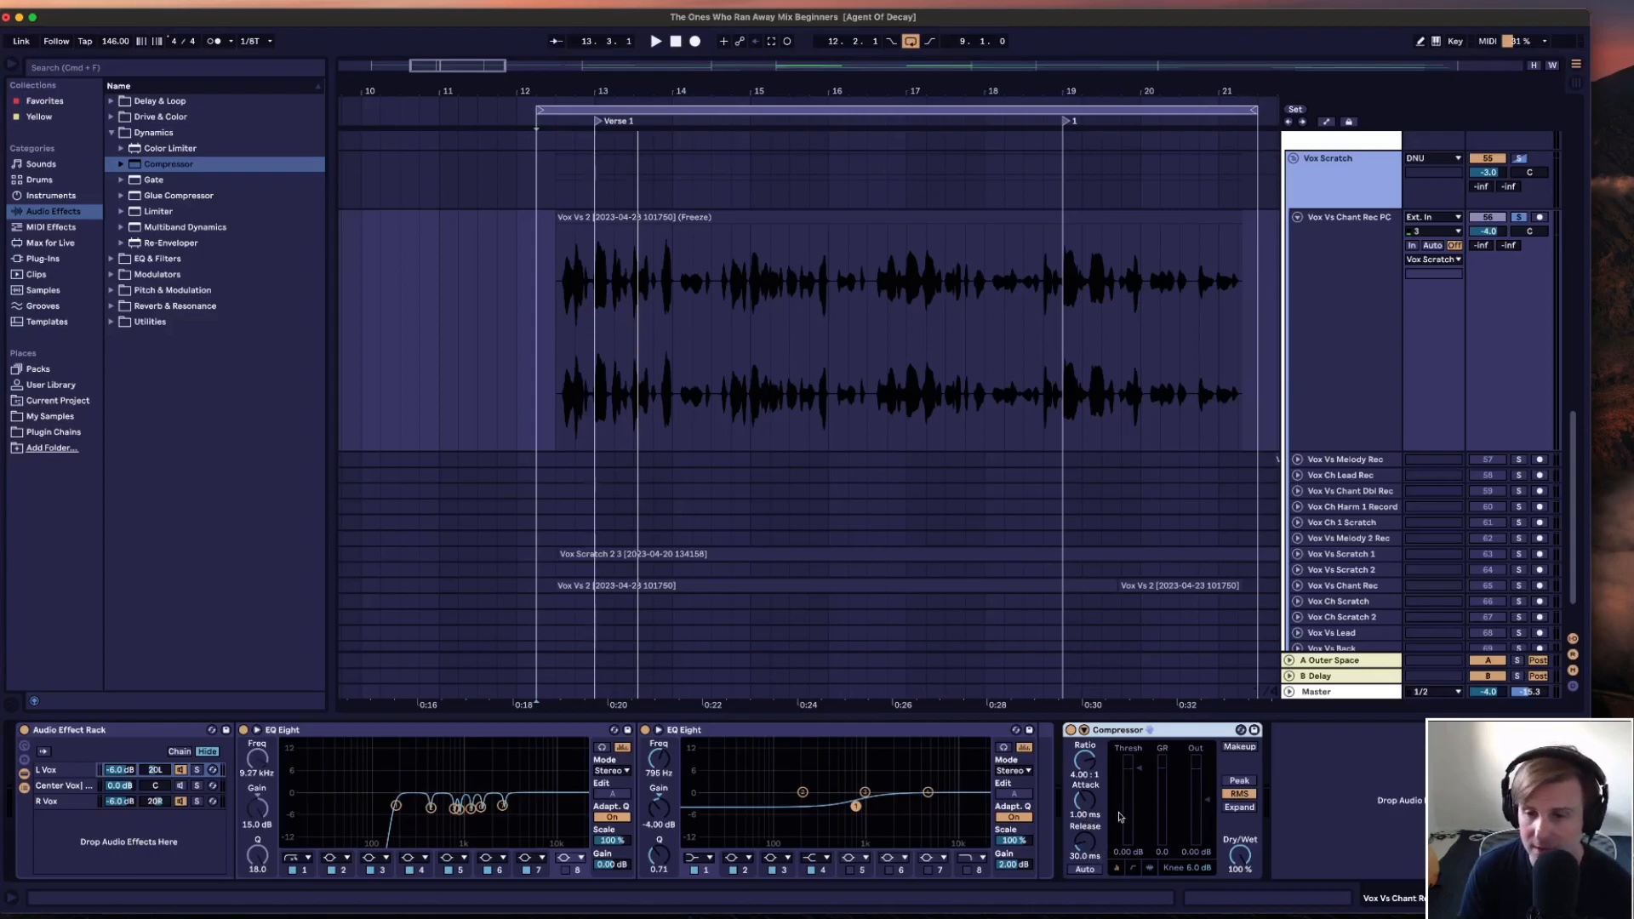
Lower the Compressor's threshold to about -10.9 dB and play the vocal clip from 12.3.1
{"action": "left_click_drag", "start_coordinate": [1140, 768], "coordinate": [1139, 795]}
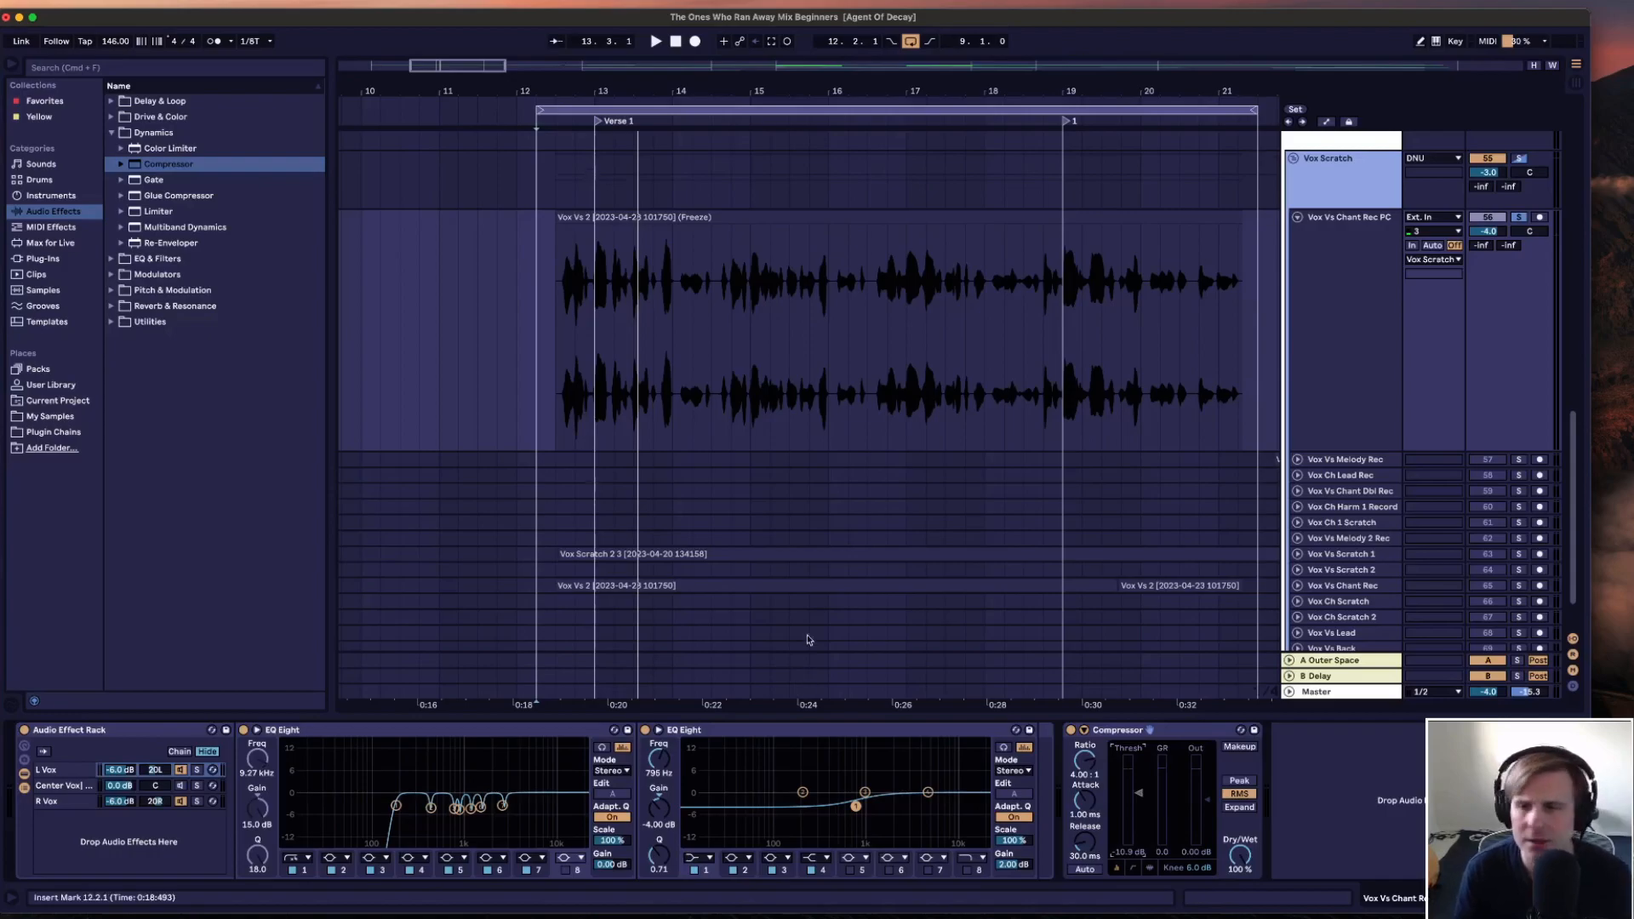
{"action": "left_click", "coordinate": [556, 404]}
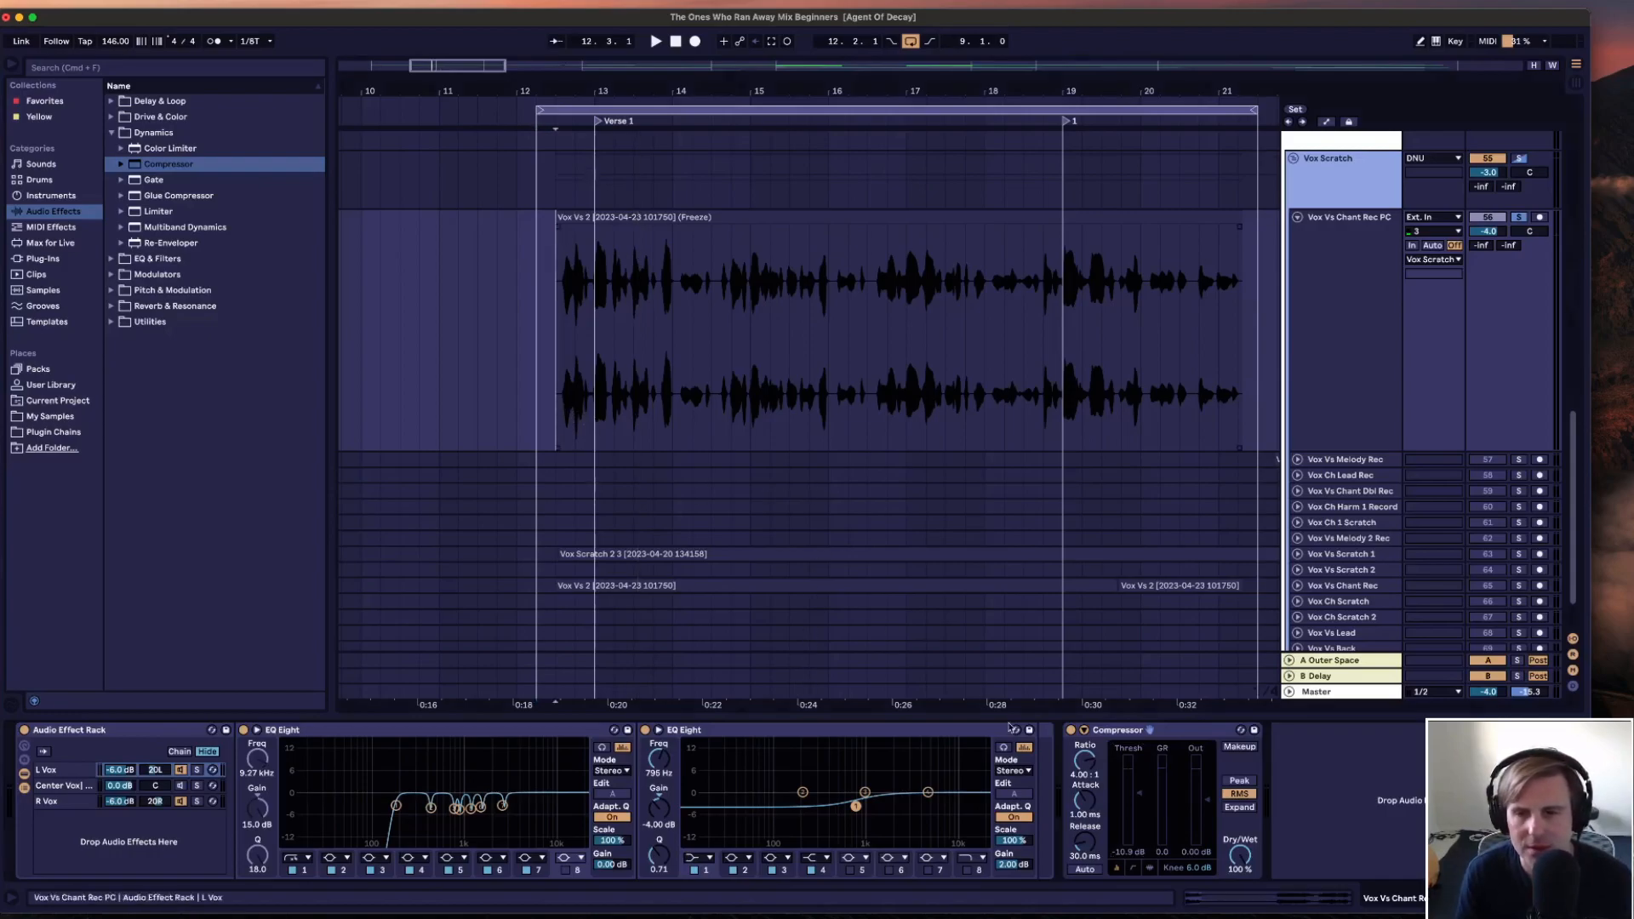
{"action": "key", "text": "space"}
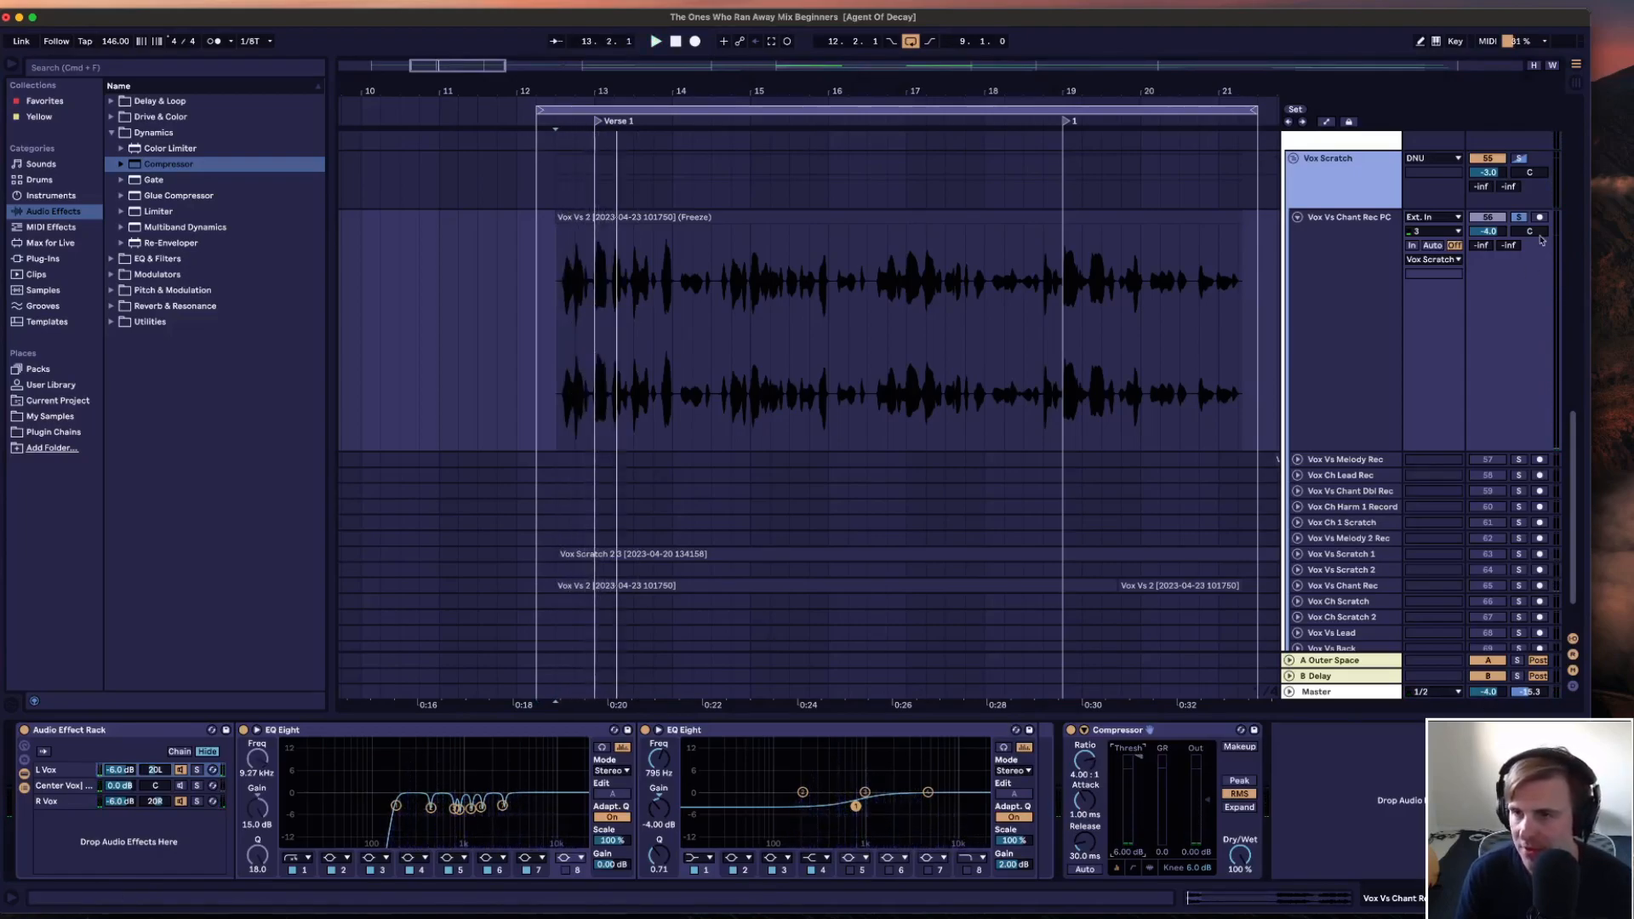
Lower the Master volume to -6.0 dB and audition the vocal with the Compressor's threshold at about -45.3 dB
{"action": "key", "text": "Down"}
{"action": "key", "text": "Down"}
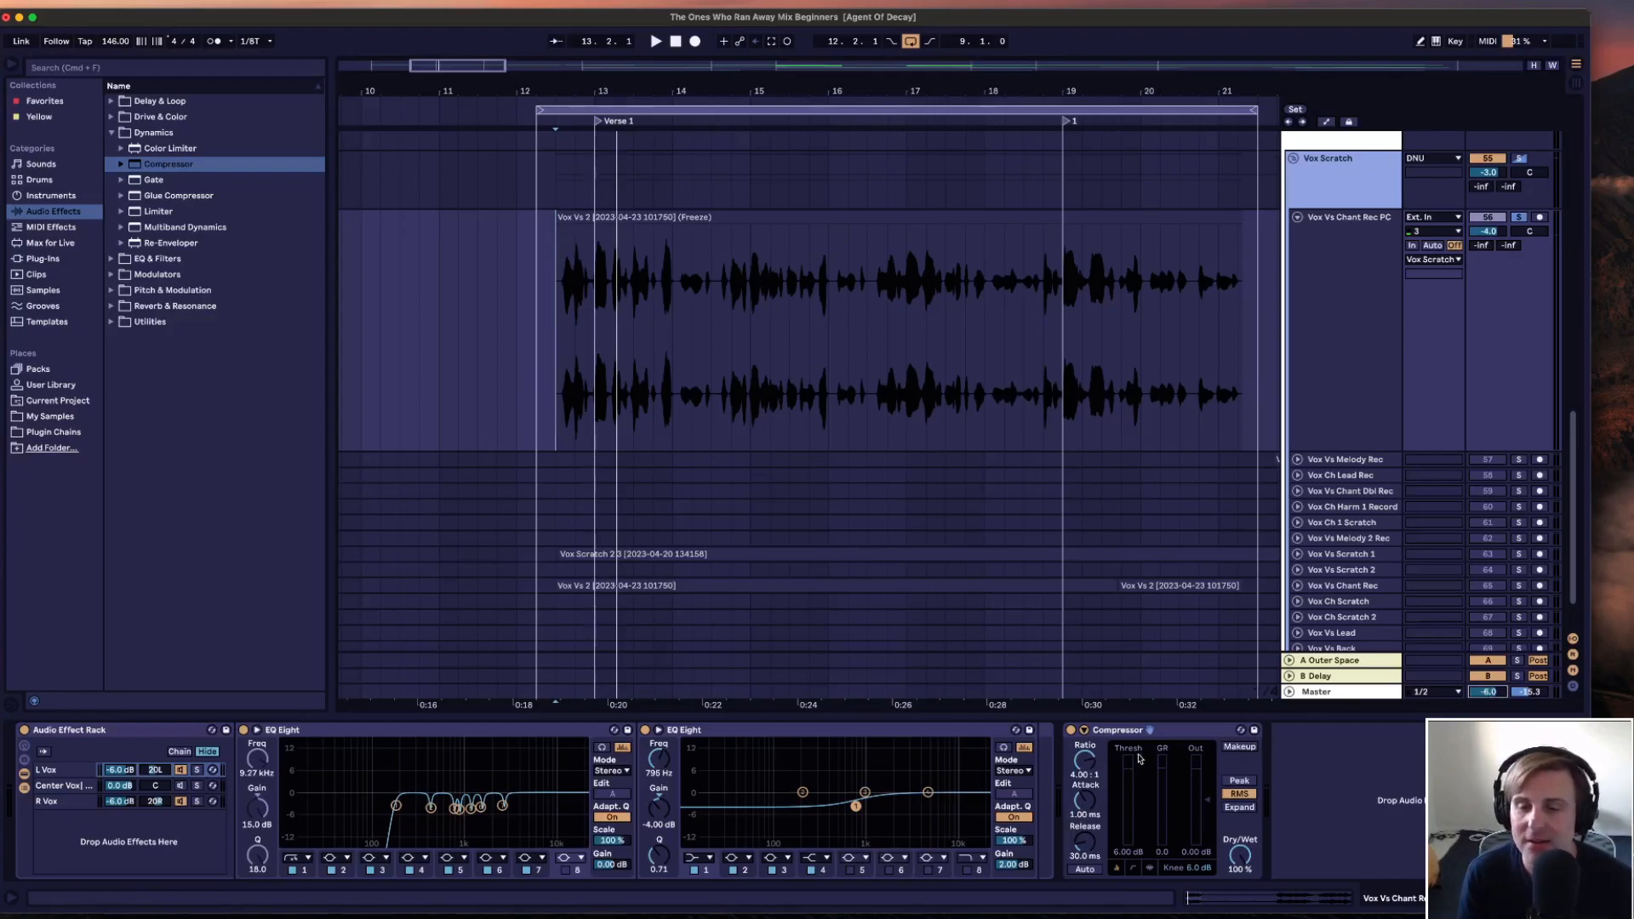
{"action": "key", "text": "space"}
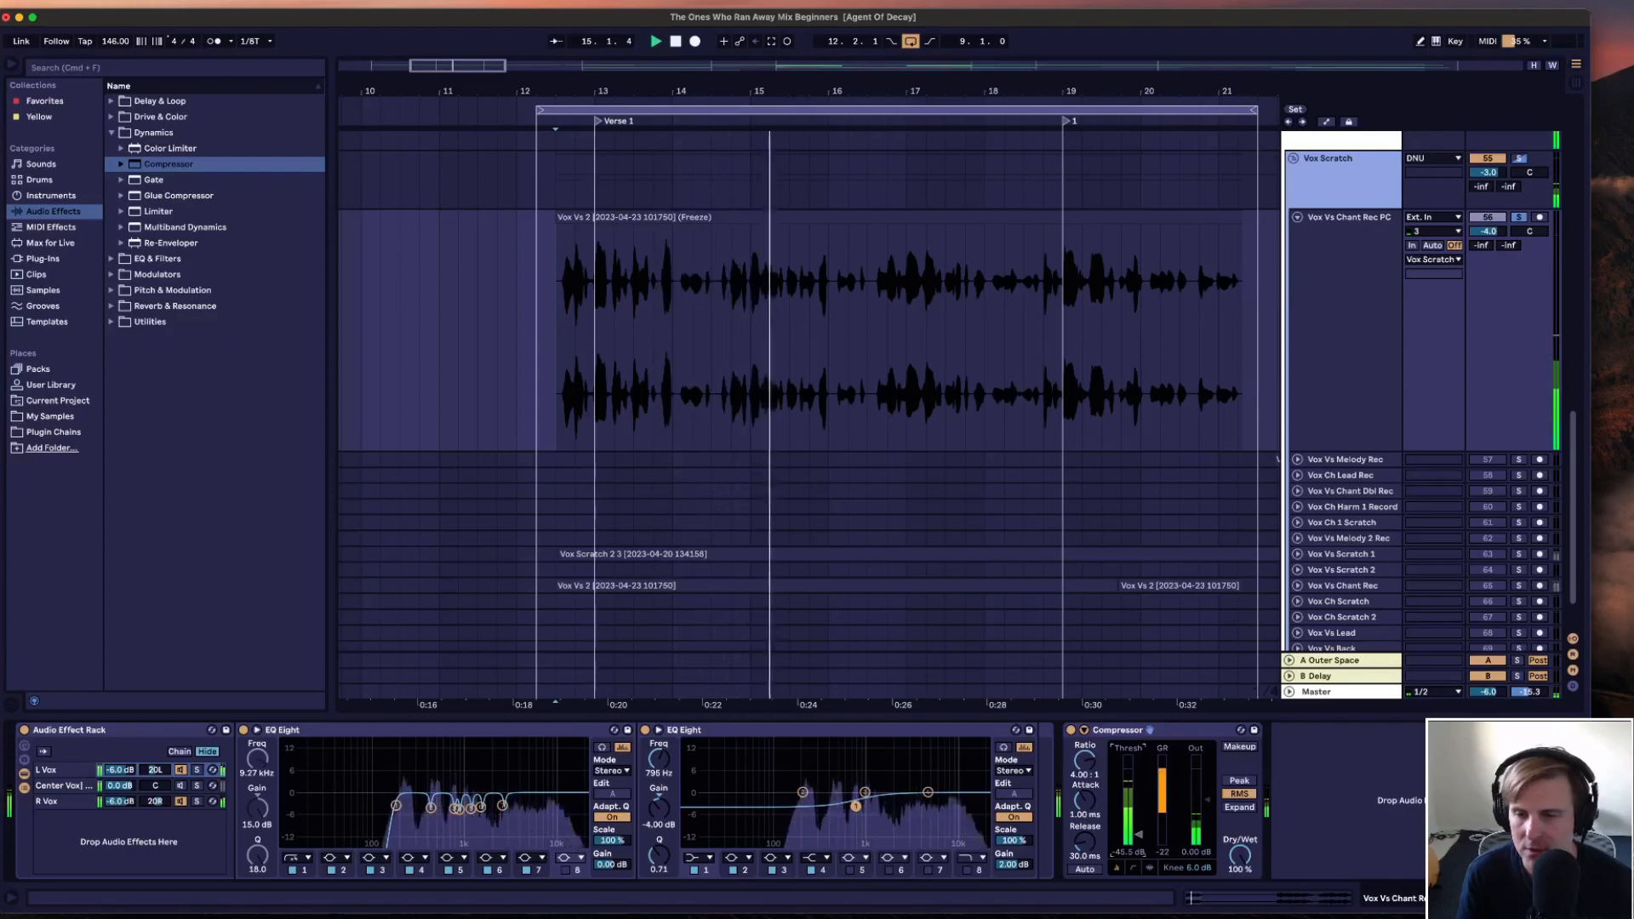
{"action": "key", "text": "space"}
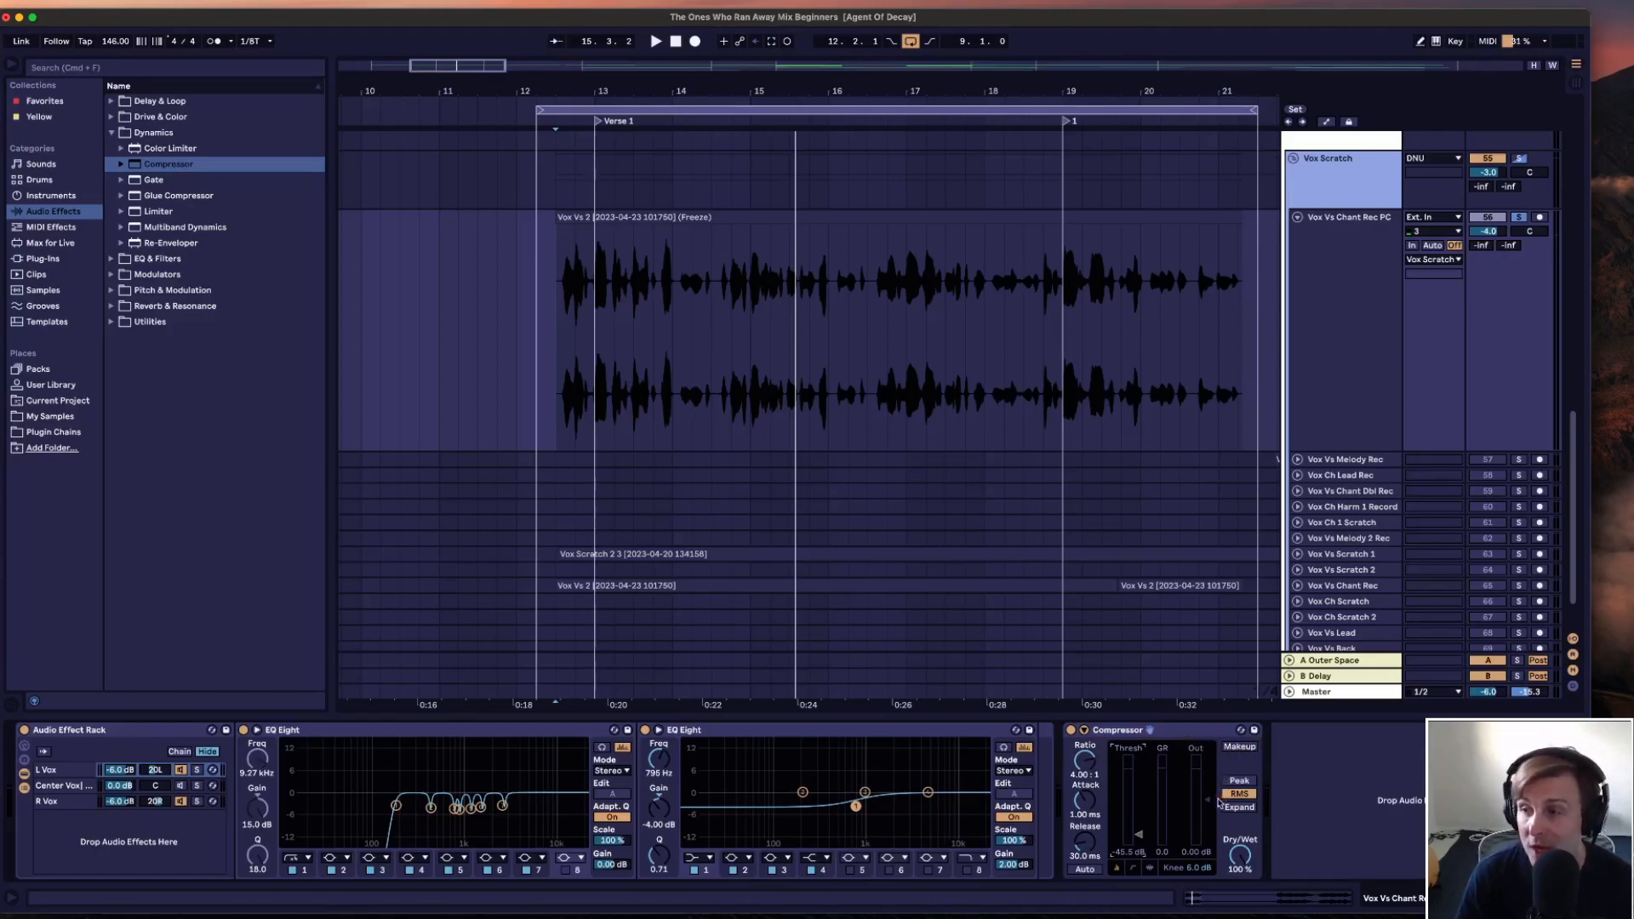
Raise the Compressor's output gain to about 23.4 dB during playback, and replace that manual boost with automatic Makeup gain
{"action": "mouse_move", "coordinate": [1207, 801]}
{"action": "left_mouse_down"}
{"action": "mouse_move", "coordinate": [1207, 783]}
{"action": "mouse_move", "coordinate": [1208, 804]}
{"action": "left_mouse_up"}
{"action": "key", "text": "space"}
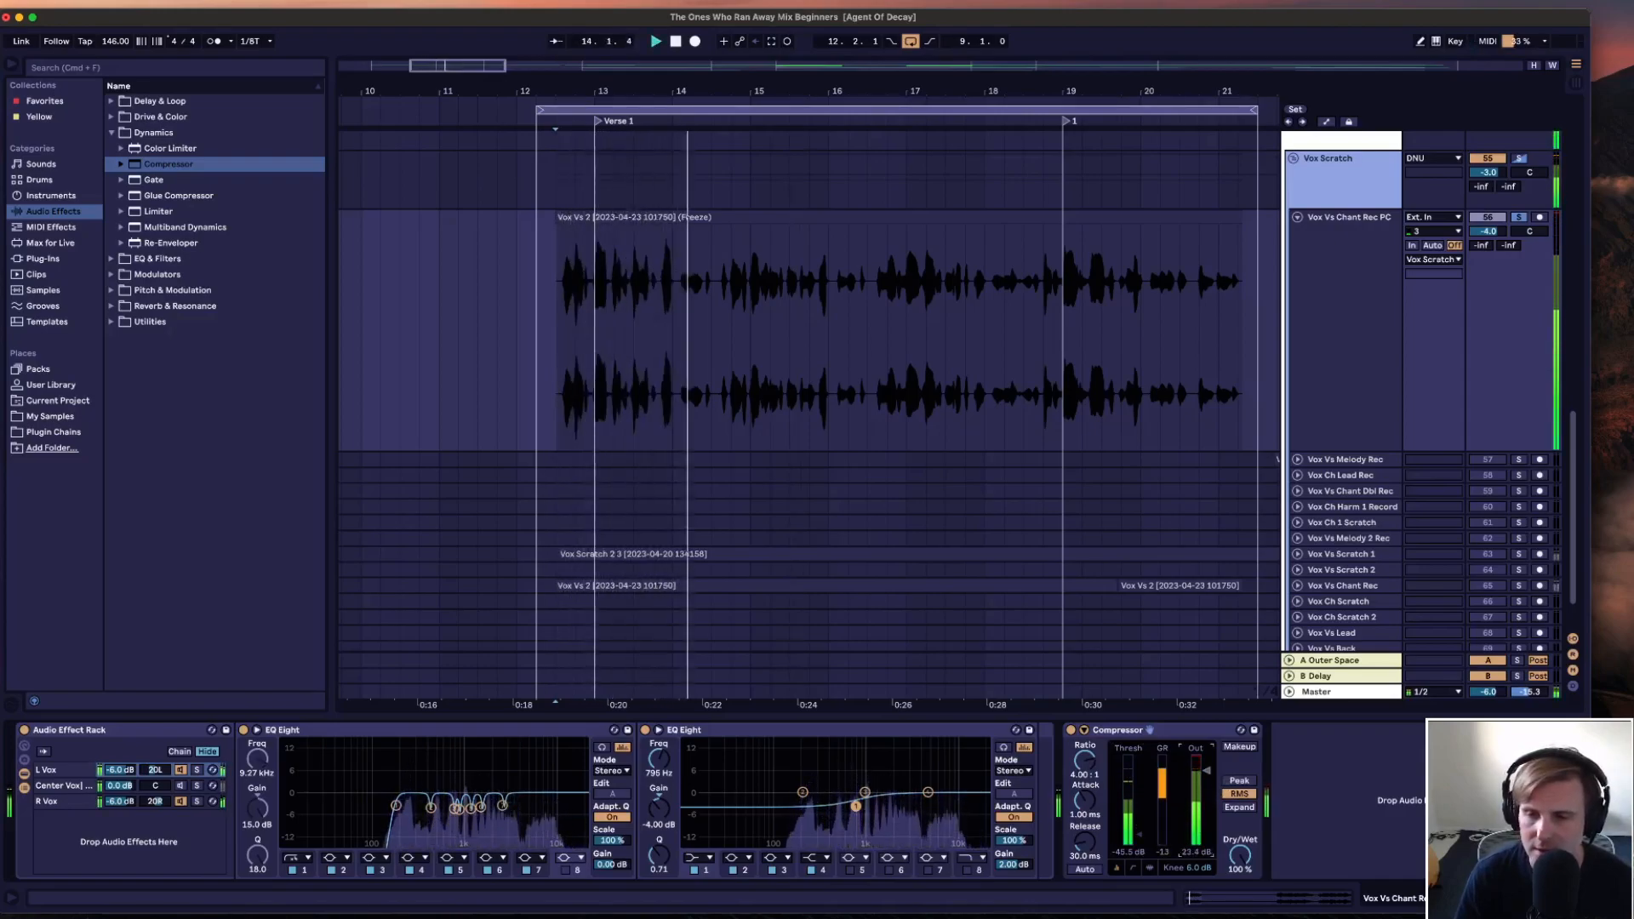
{"action": "left_click", "coordinate": [1238, 747]}
{"action": "key", "text": "space"}
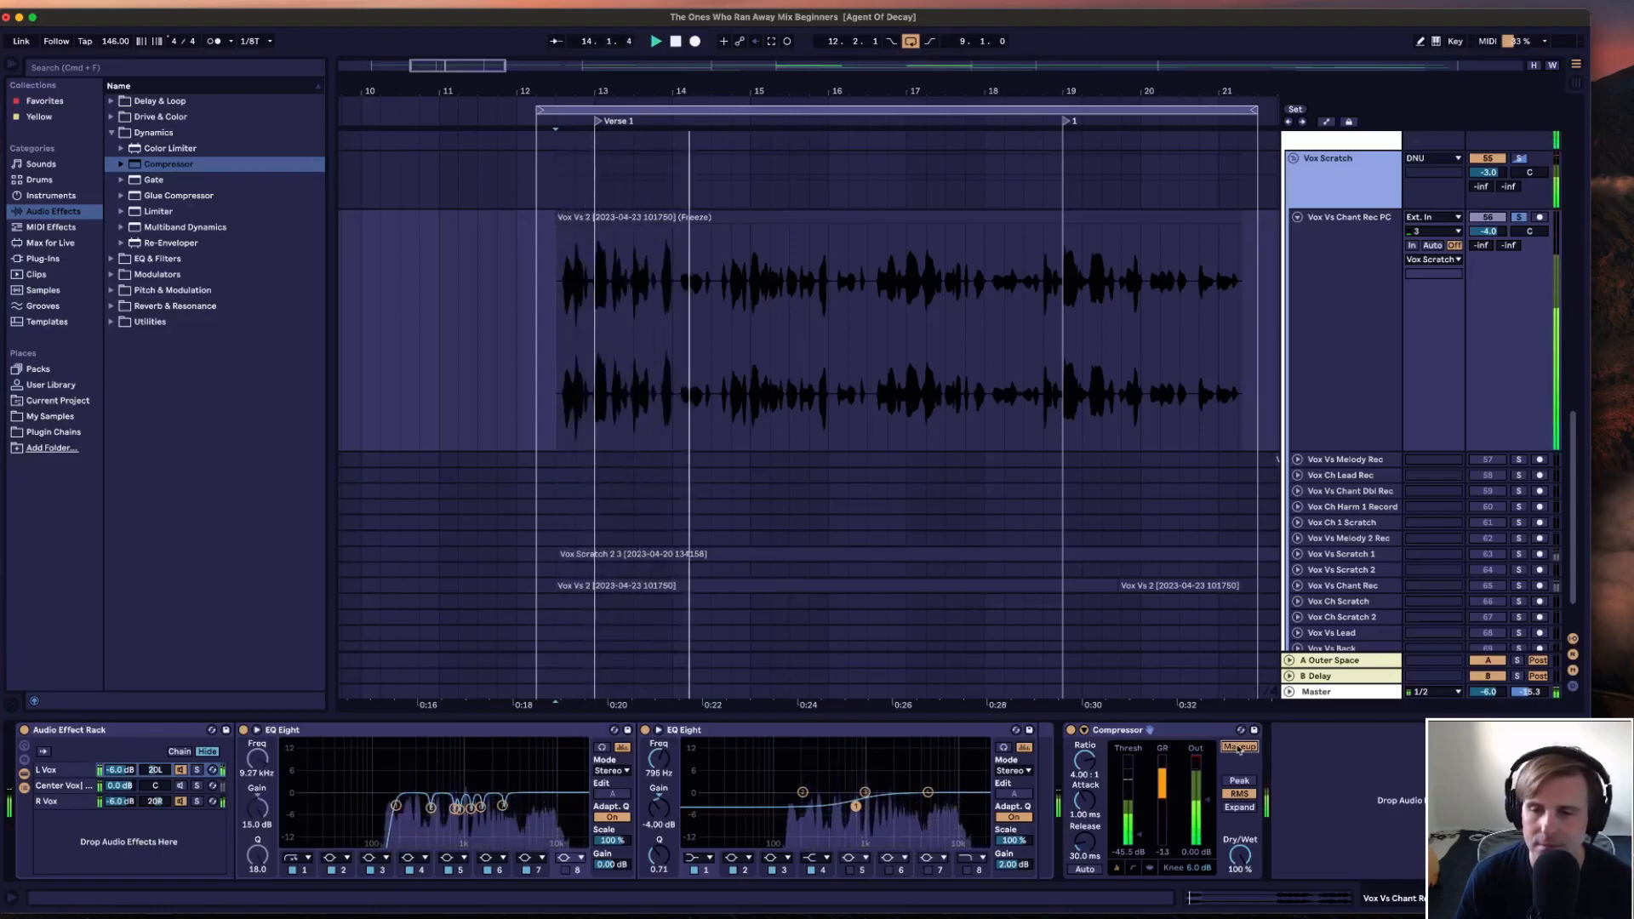
Raise the Compressor's threshold to about -3.17 dB and set its ratio to 15:1
{"action": "left_click_drag", "start_coordinate": [1138, 835], "coordinate": [1139, 776]}
{"action": "key", "text": "space"}
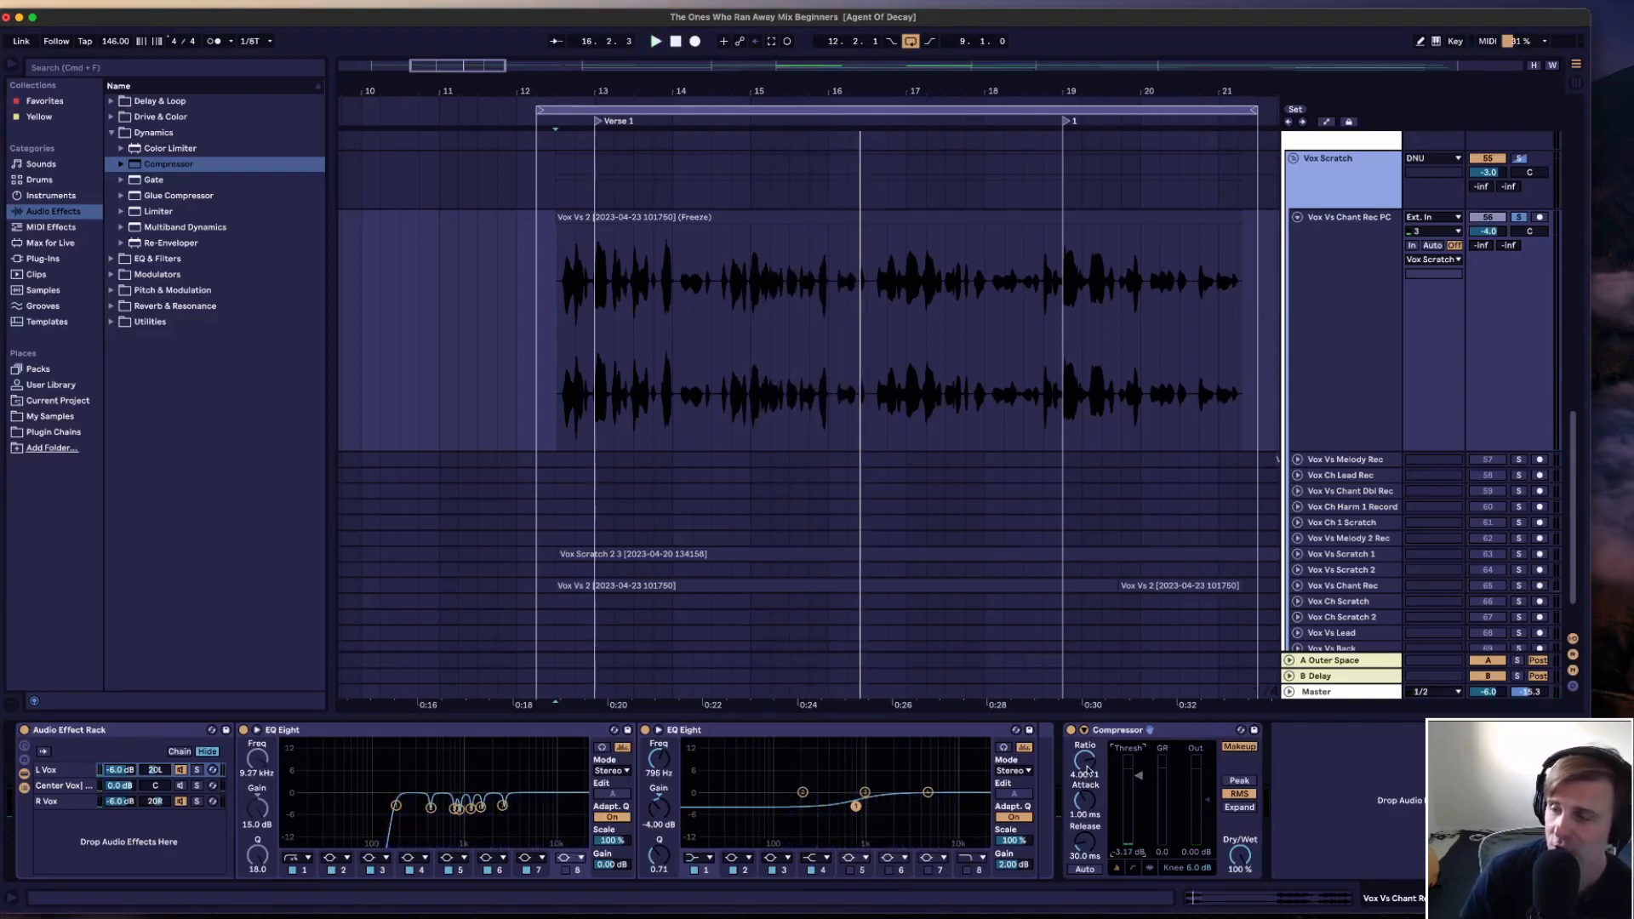
{"action": "left_click", "coordinate": [1085, 776]}
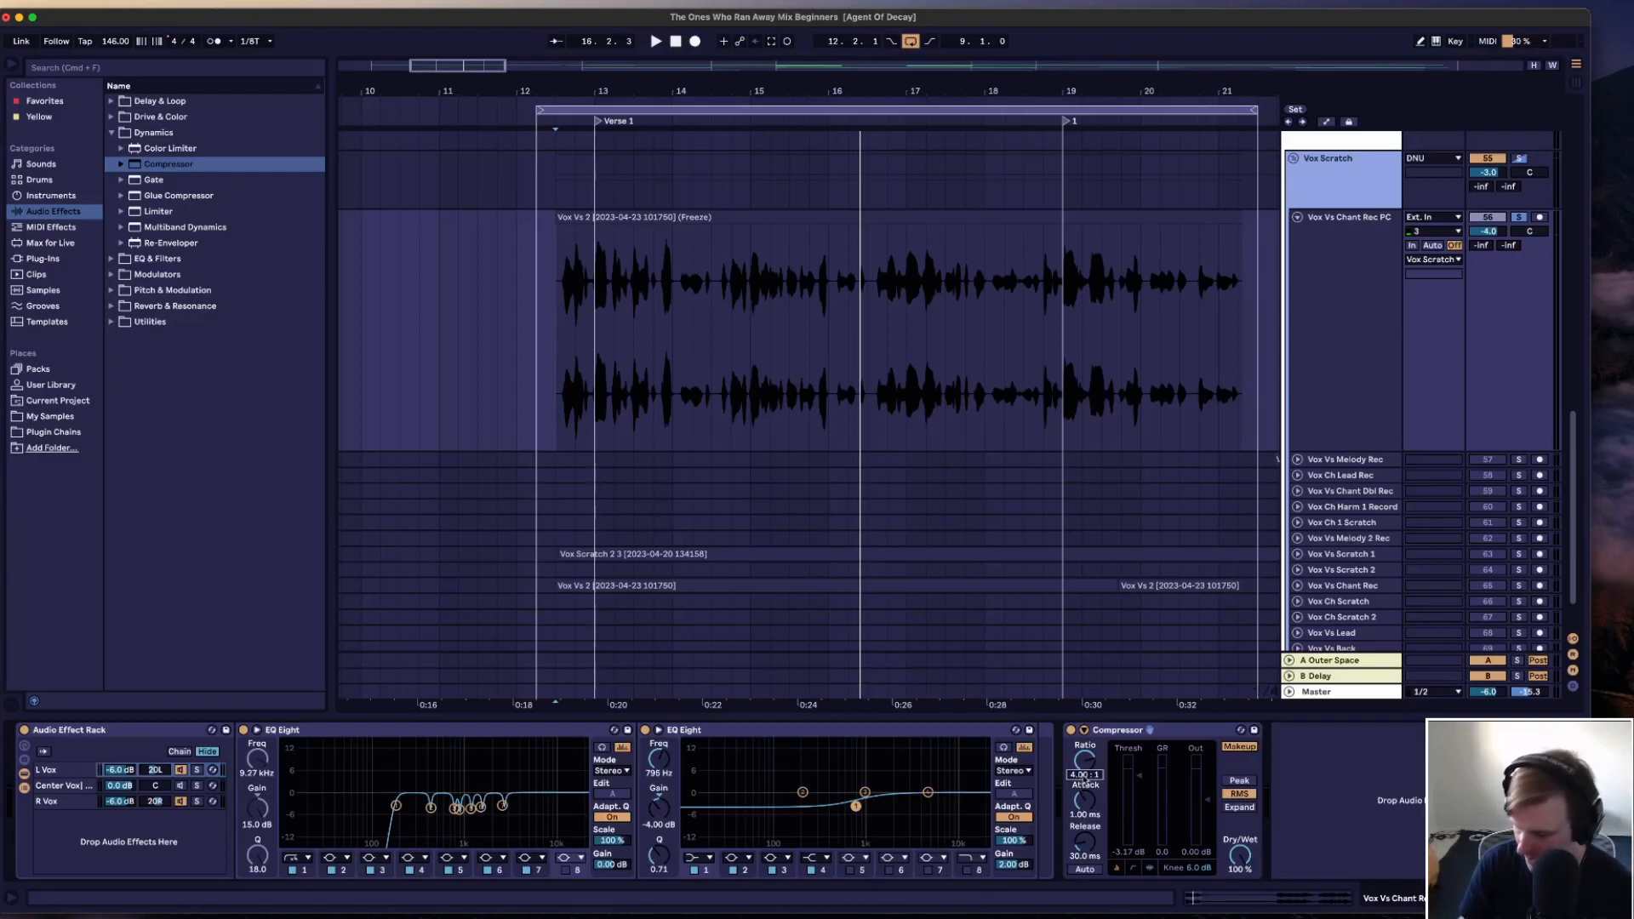
{"action": "type", "text": "10"}
{"action": "key", "text": "Return"}
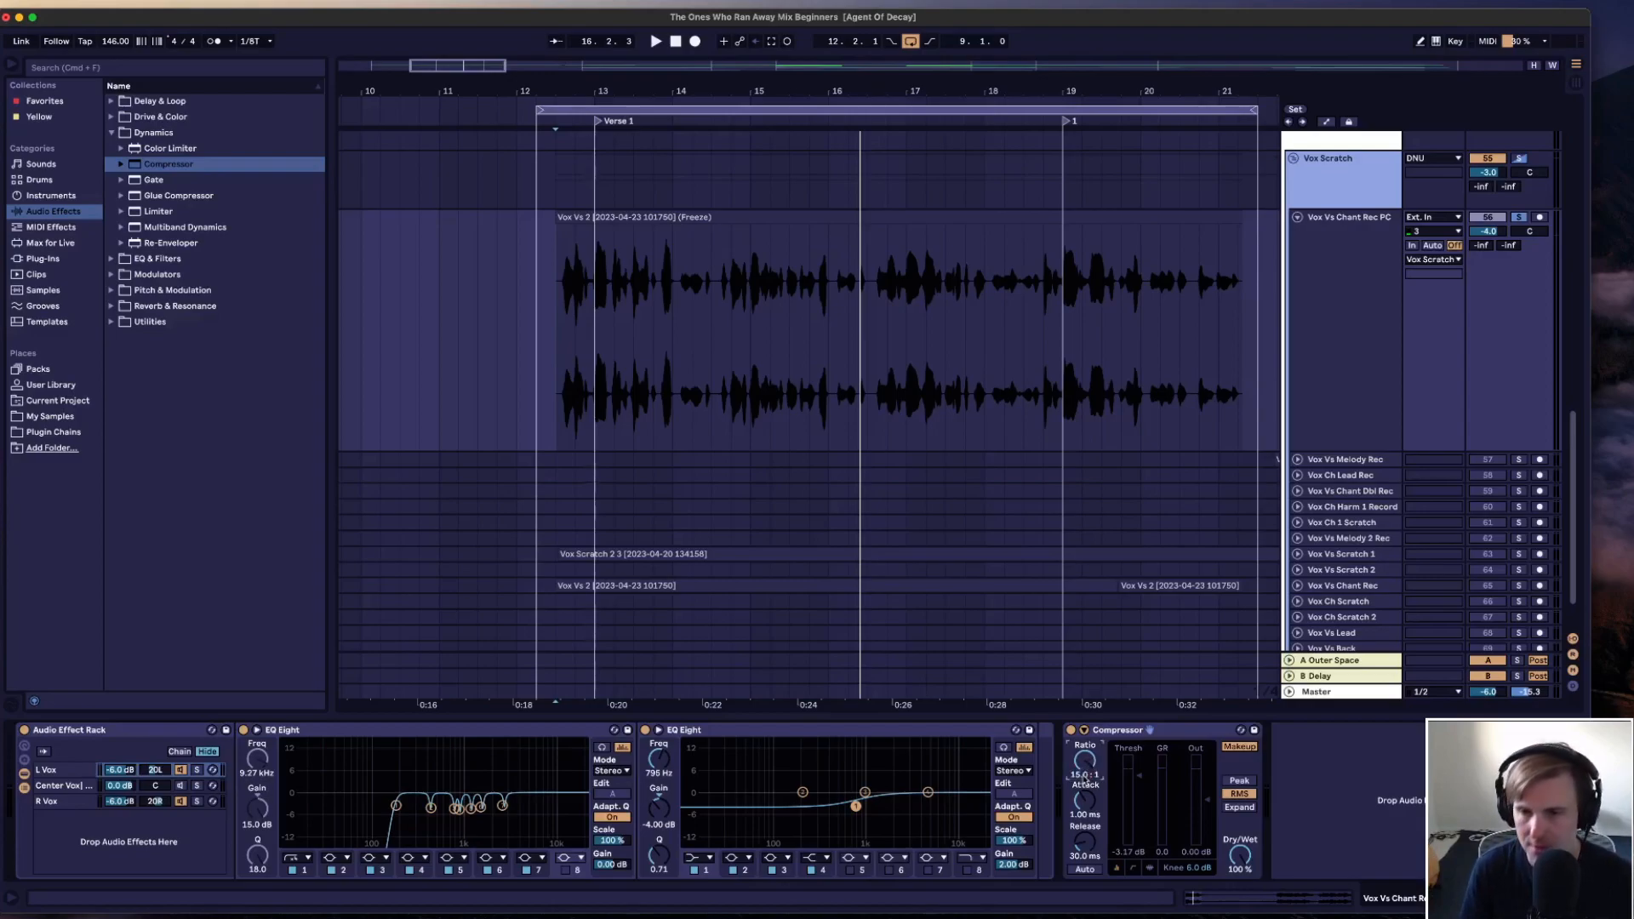
Lower the Compressor's threshold to about -57.9 dB while playing the vocal to hear extreme compression
{"action": "key", "text": "space"}
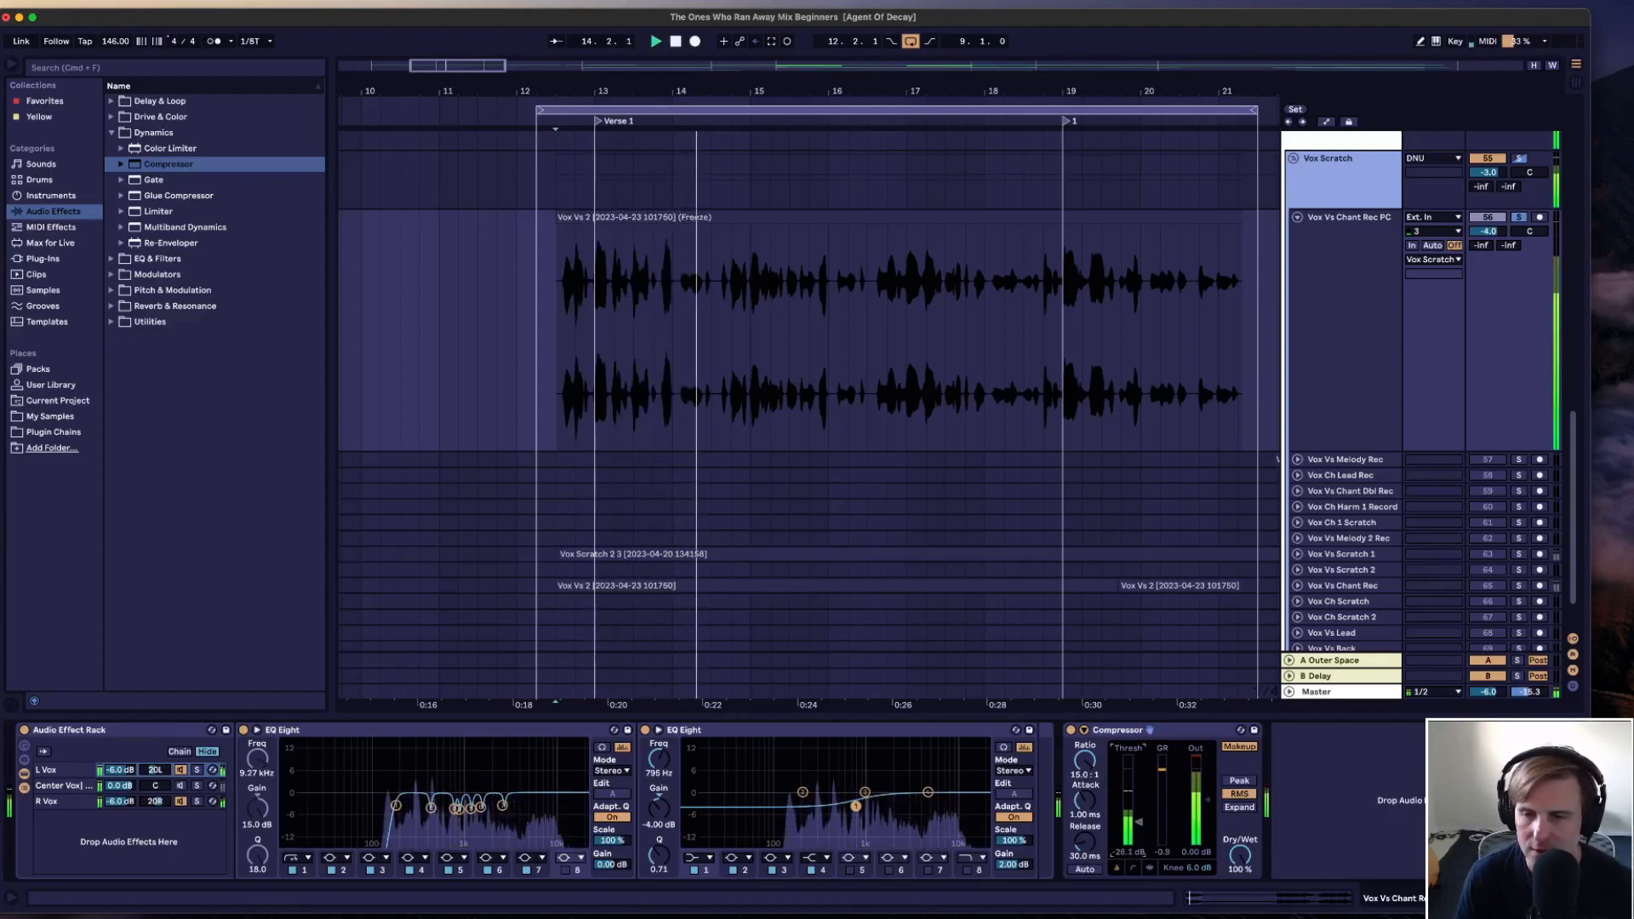
{"action": "left_click_drag", "start_coordinate": [1140, 831], "coordinate": [1140, 843]}
{"action": "key", "text": "space"}
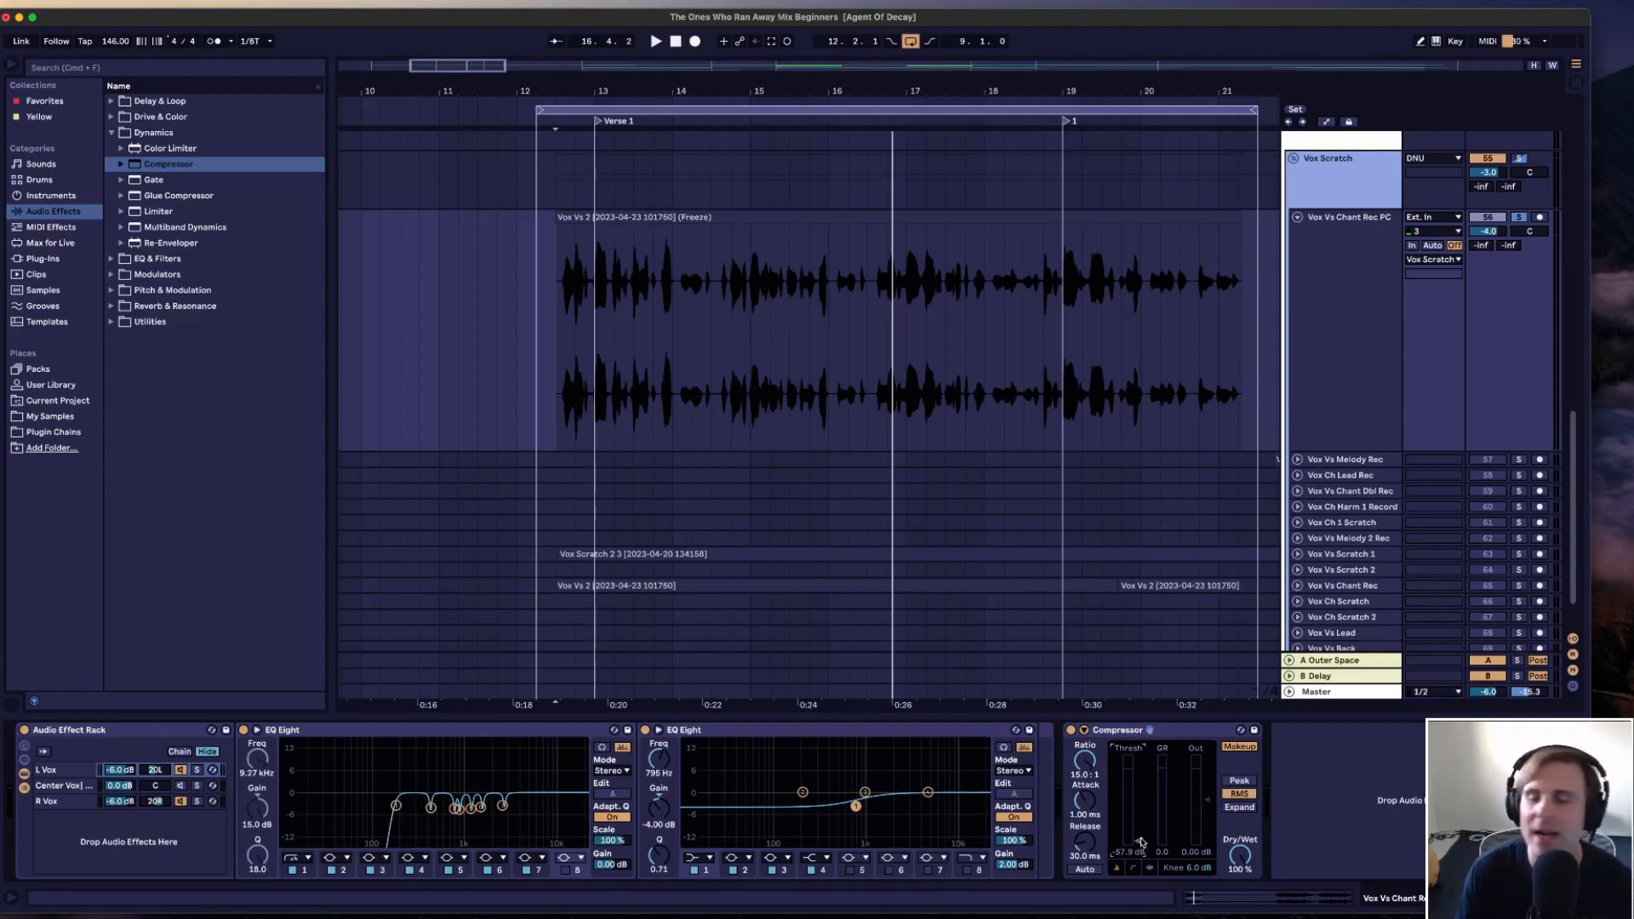
{"action": "key", "text": "space"}
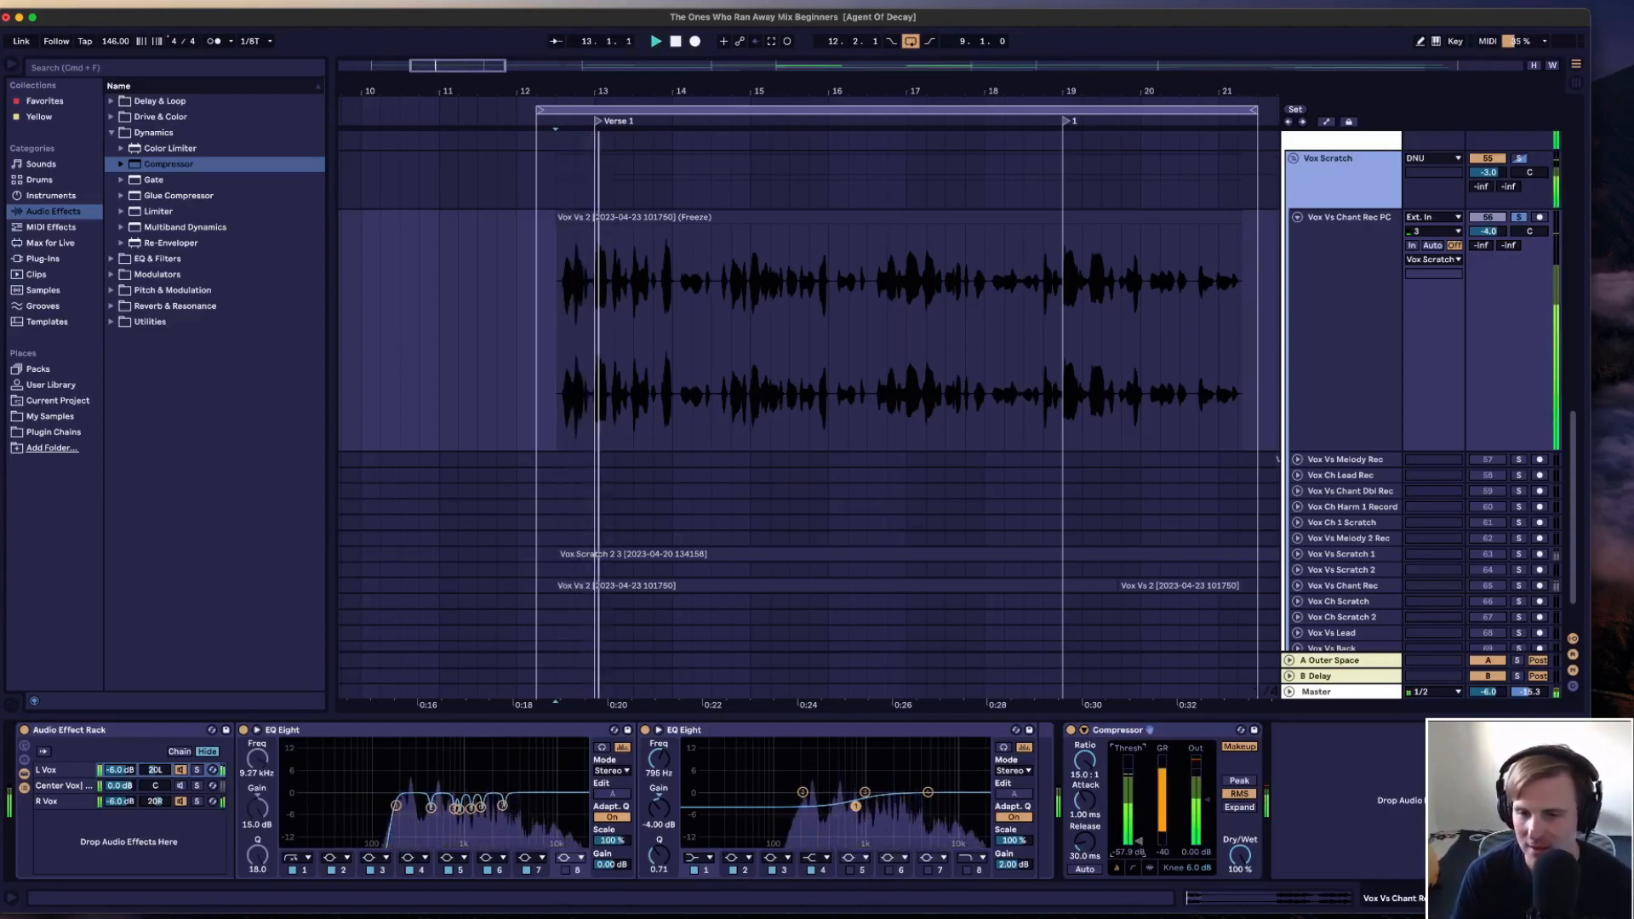
{"action": "key", "text": "space"}
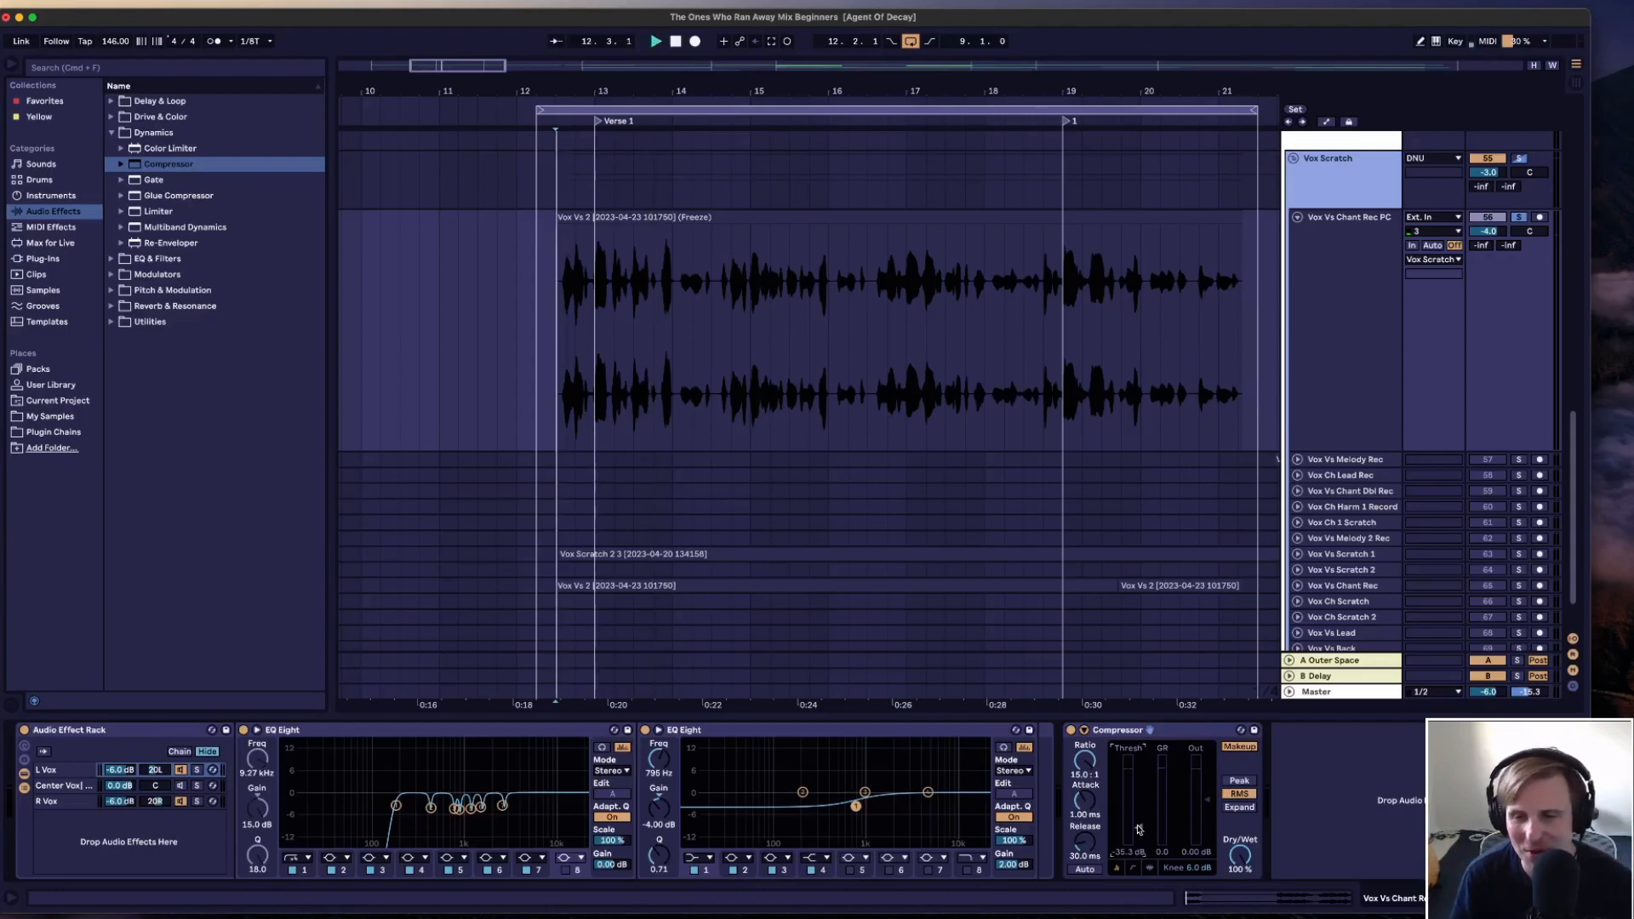
Set the Compressor's ratio to 10:1, its threshold to about -13.4 dB and output to about -2.31 dB, auditioning with Makeup off
{"action": "key", "text": "space"}
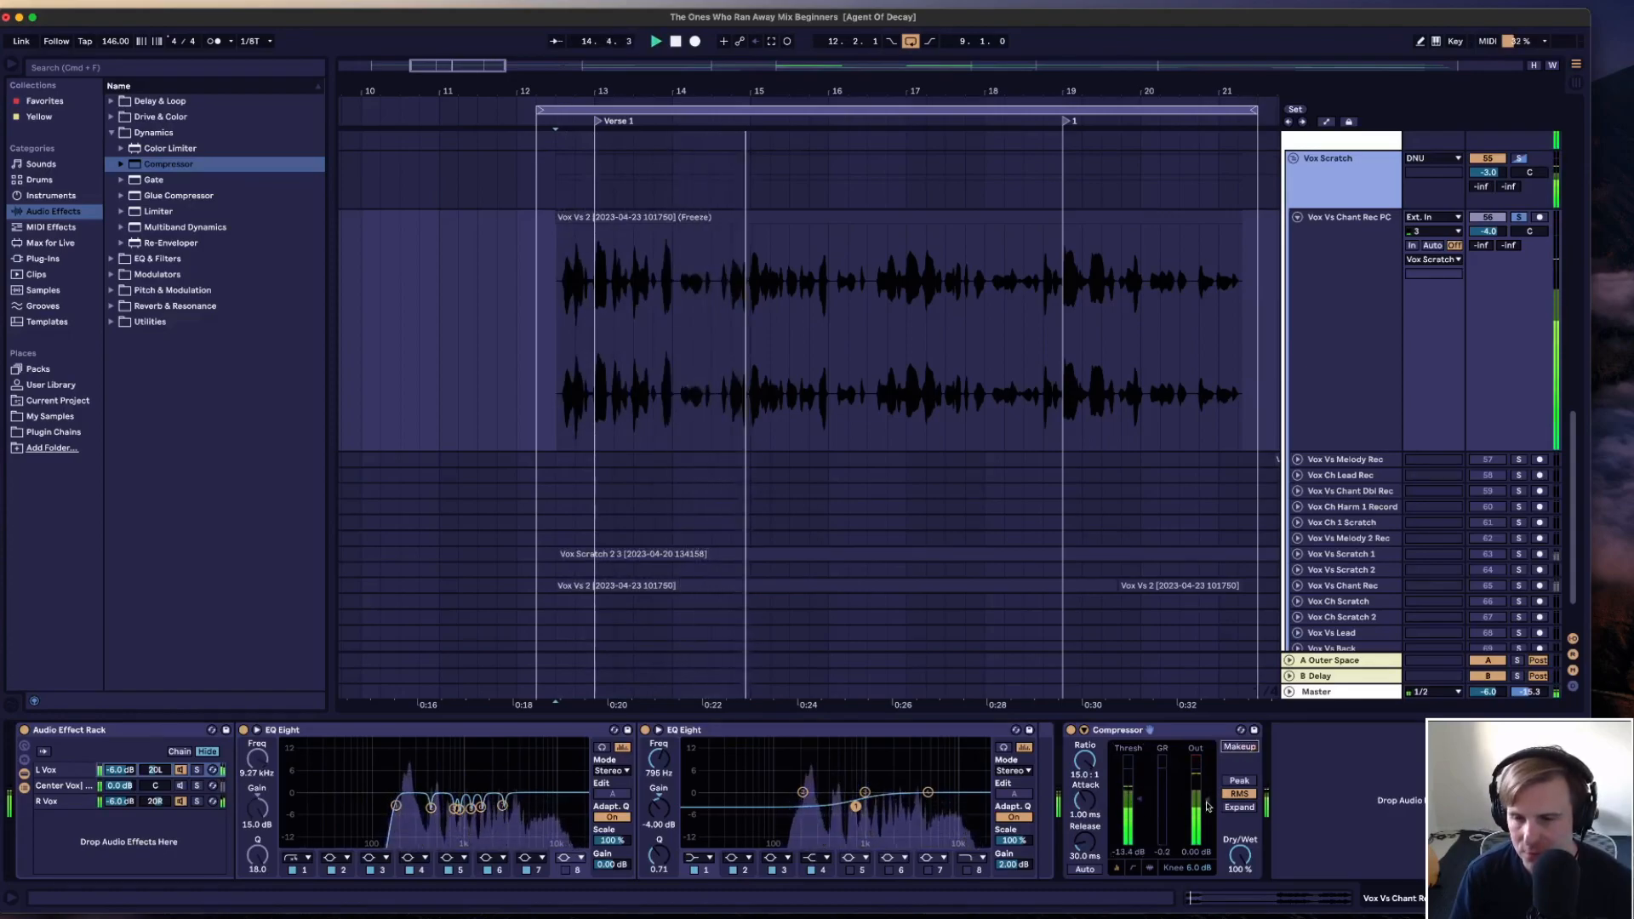
{"action": "key", "text": "space"}
{"action": "double_click", "coordinate": [1085, 777]}
{"action": "type", "text": "10"}
{"action": "key", "text": "Return"}
{"action": "key", "text": "space"}
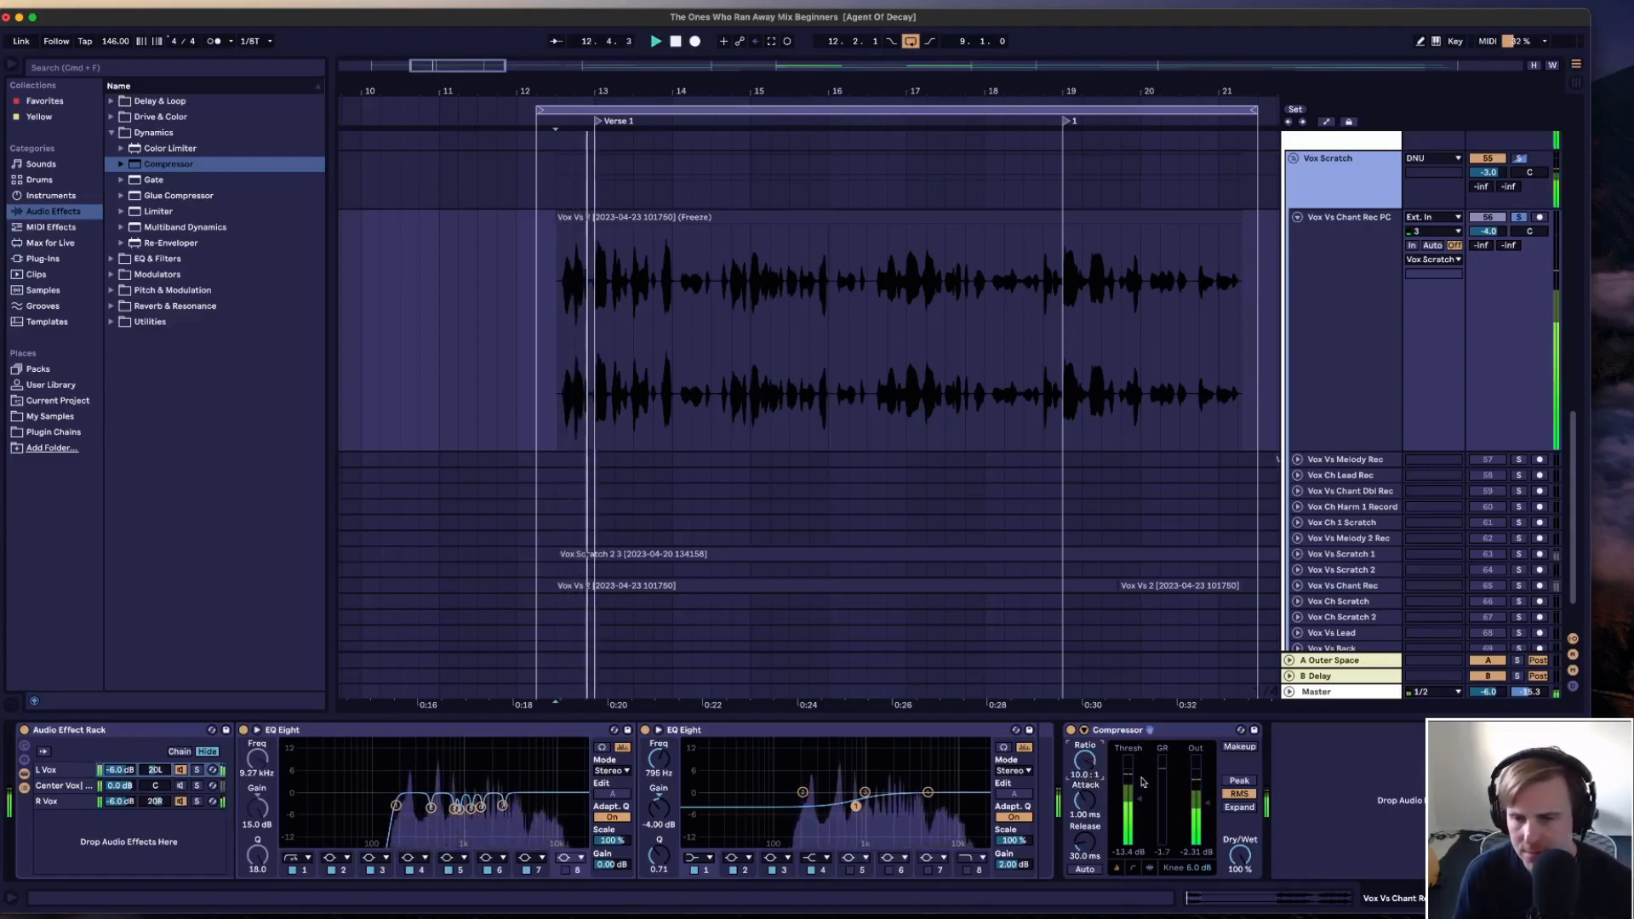
Enable the Compressor's automatic Makeup gain and lower the threshold to about -15.7 dB while the vocal plays
{"action": "left_click", "coordinate": [1239, 746]}
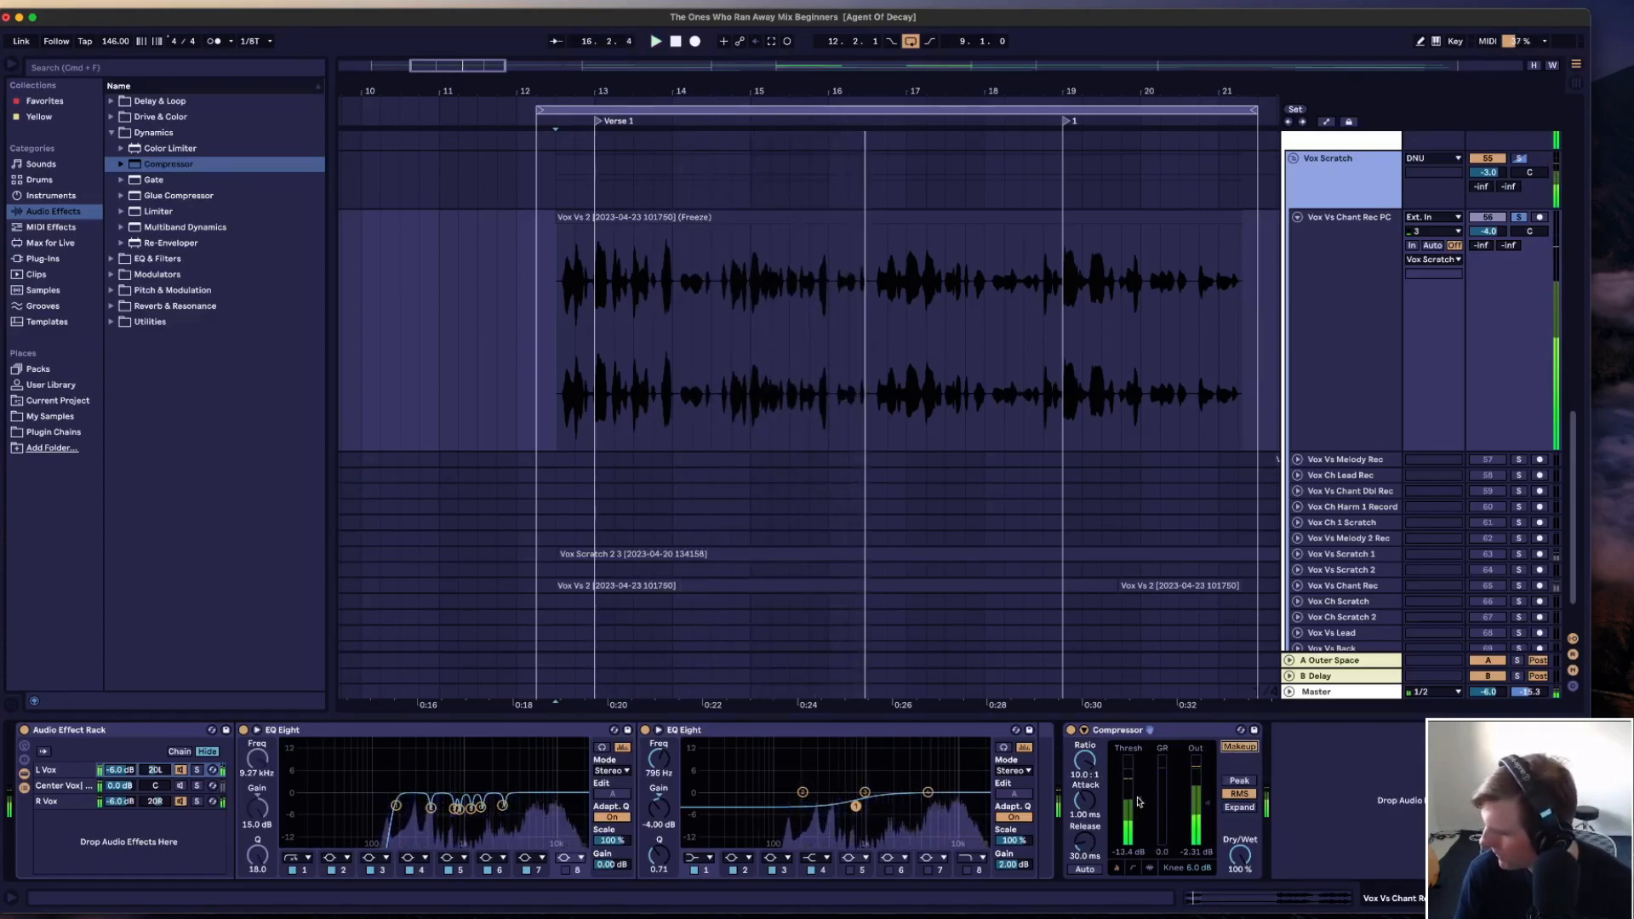
{"action": "key", "text": "space"}
{"action": "key", "text": "space"}
{"action": "left_click_drag", "start_coordinate": [1138, 801], "coordinate": [1139, 810]}
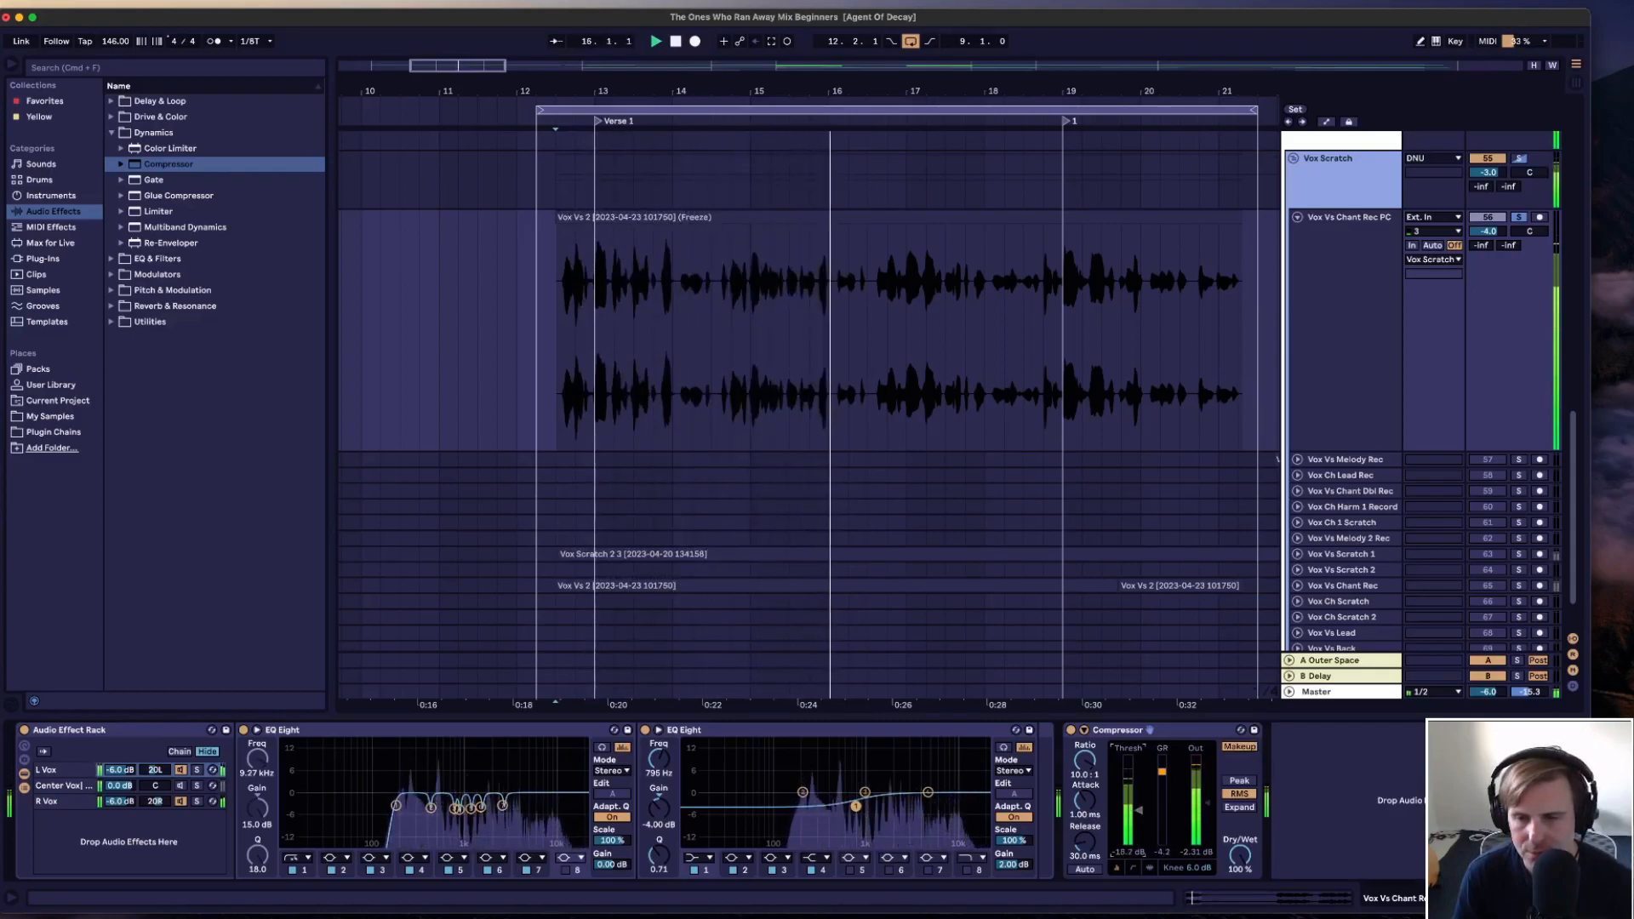
Audition the vocal in short passages to judge how the Compressor's gain reduction evens out its loud peaks
{"action": "key", "text": "space"}
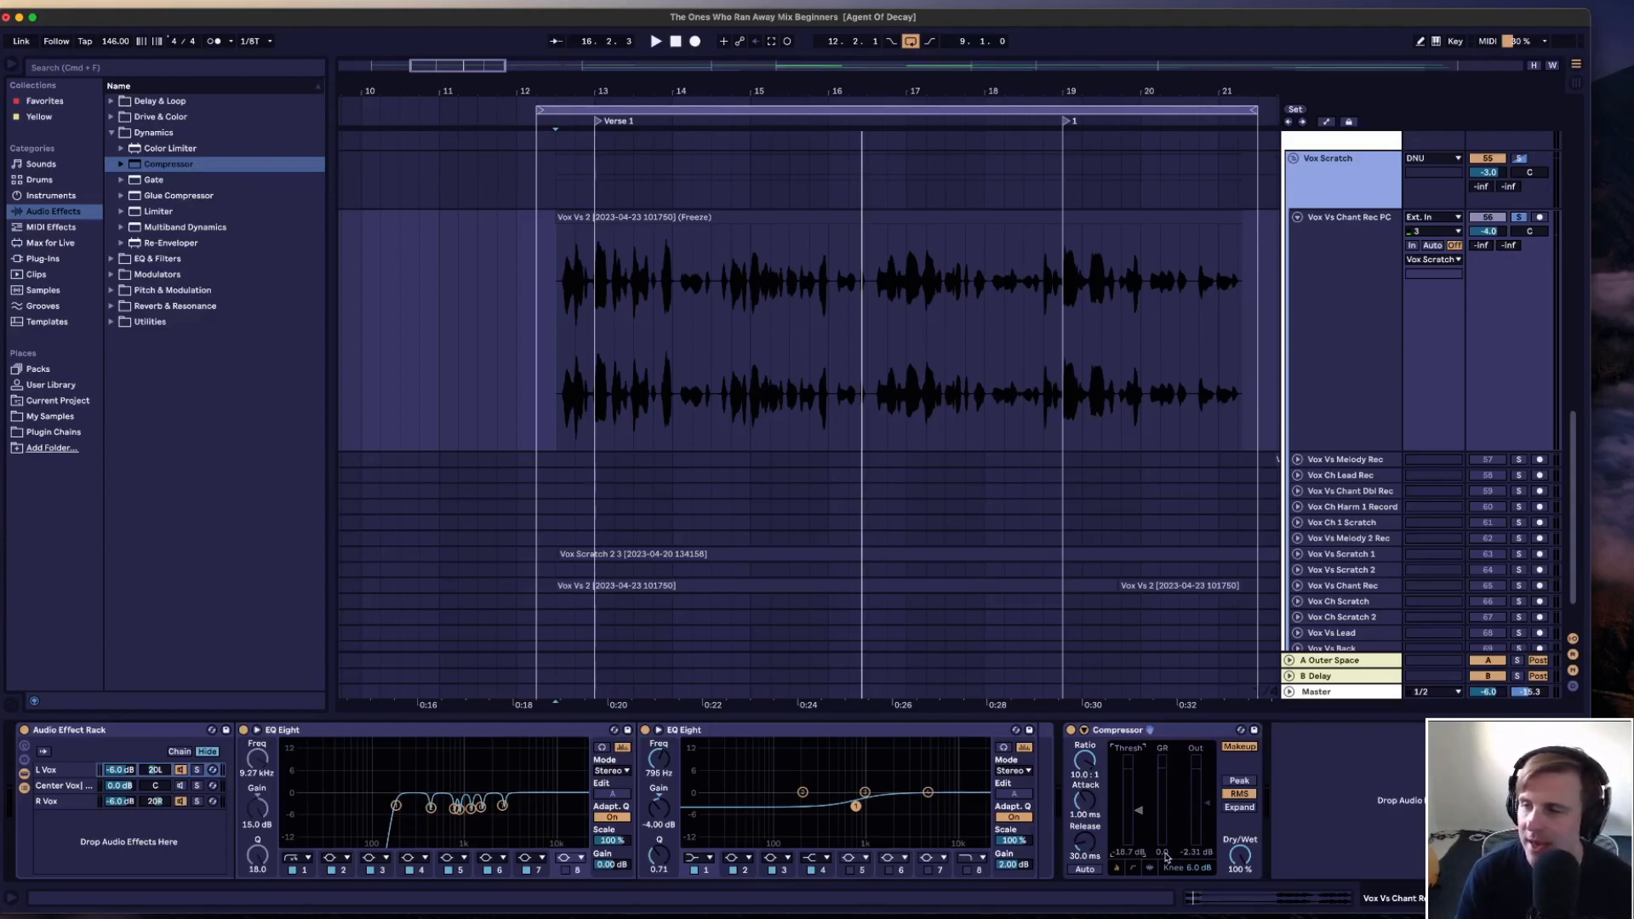
{"action": "key", "text": "space"}
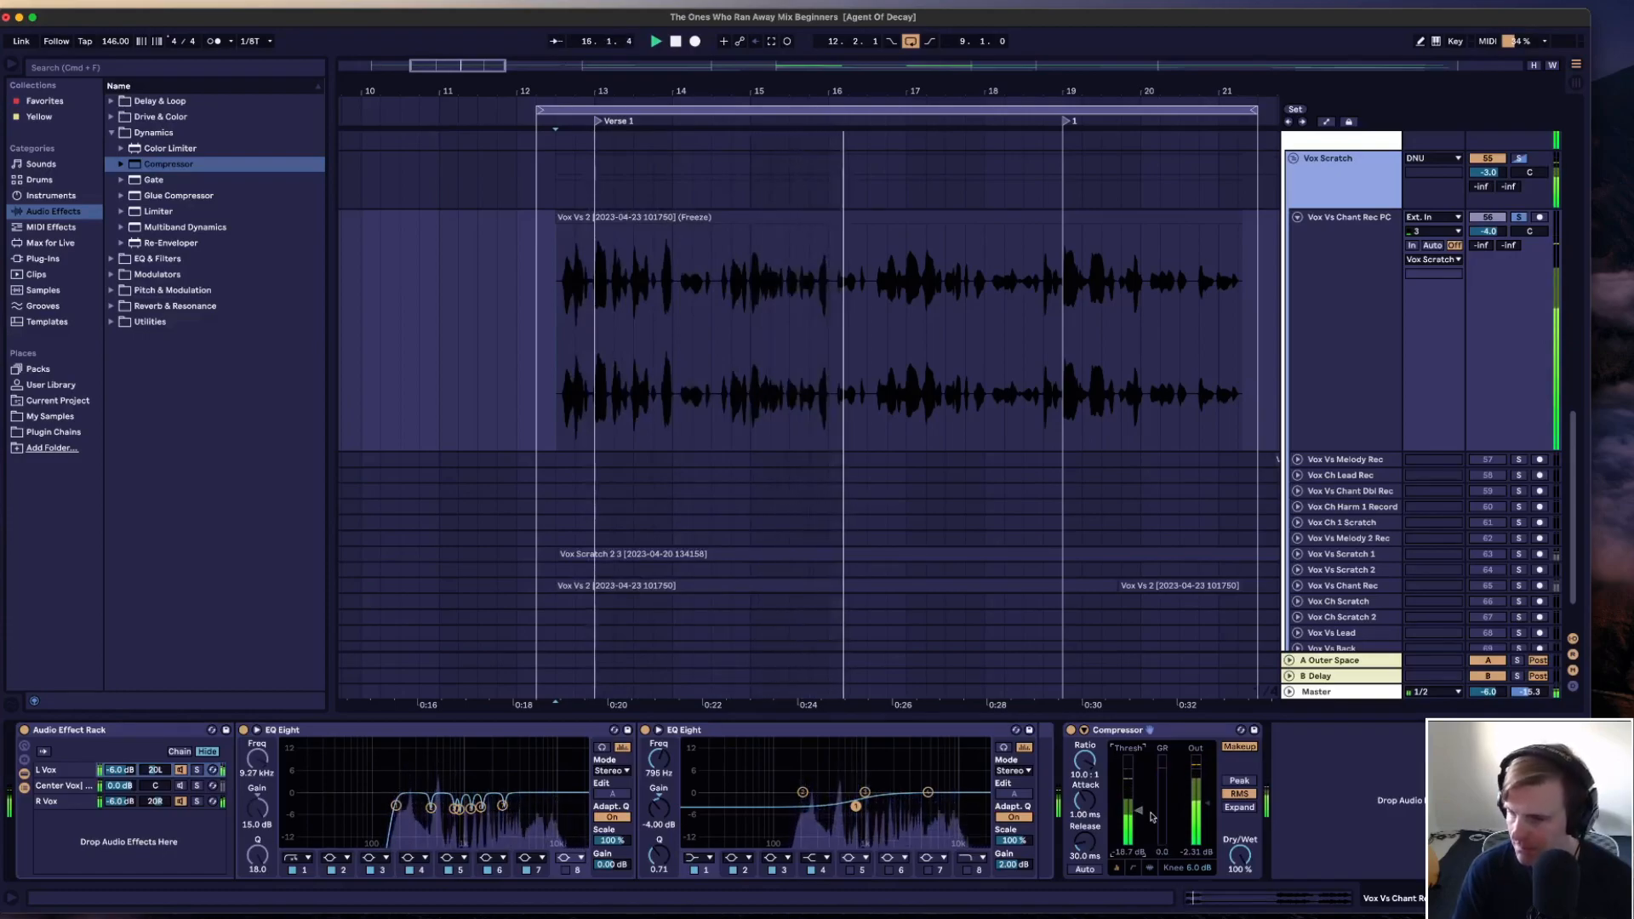
{"action": "key", "text": "space"}
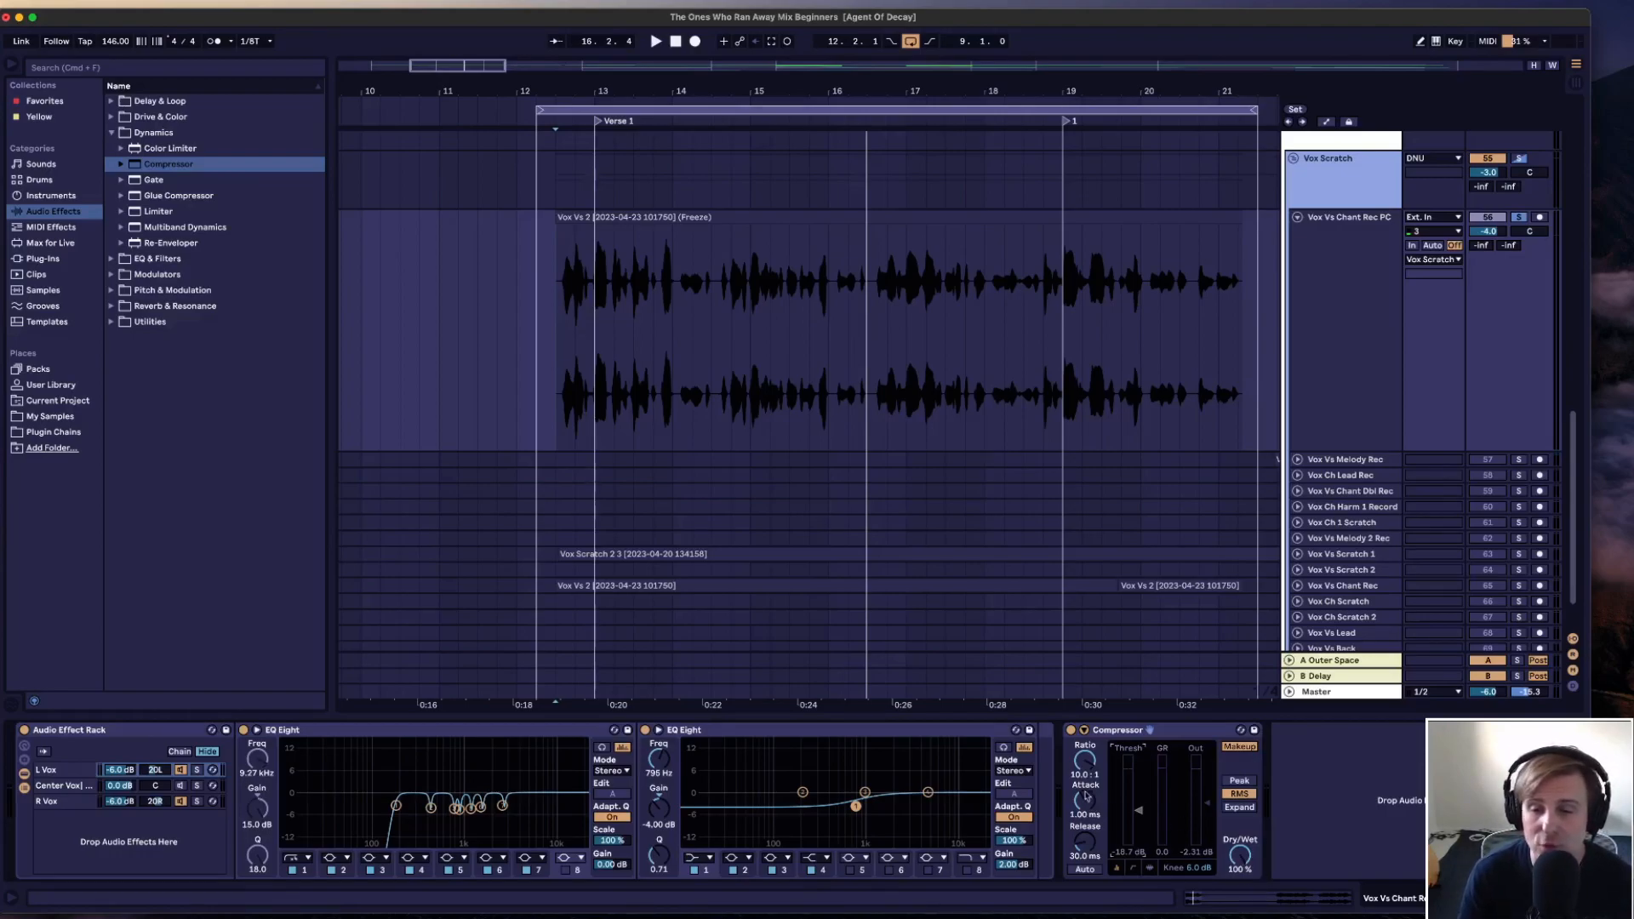
{"action": "key", "text": "space"}
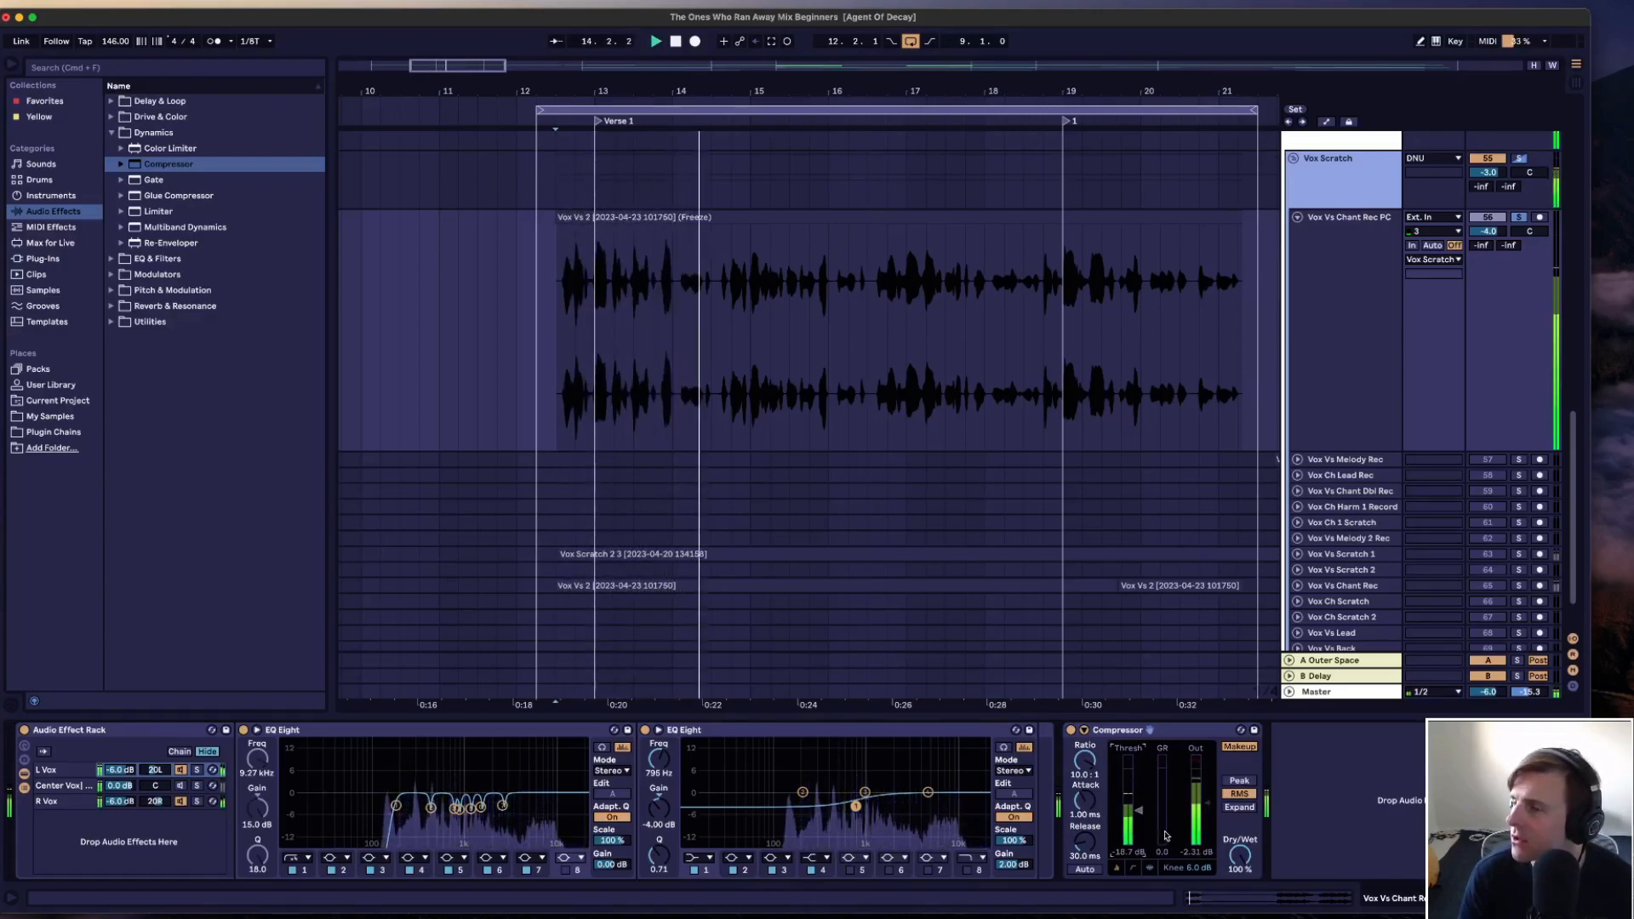
{"action": "key", "text": "space"}
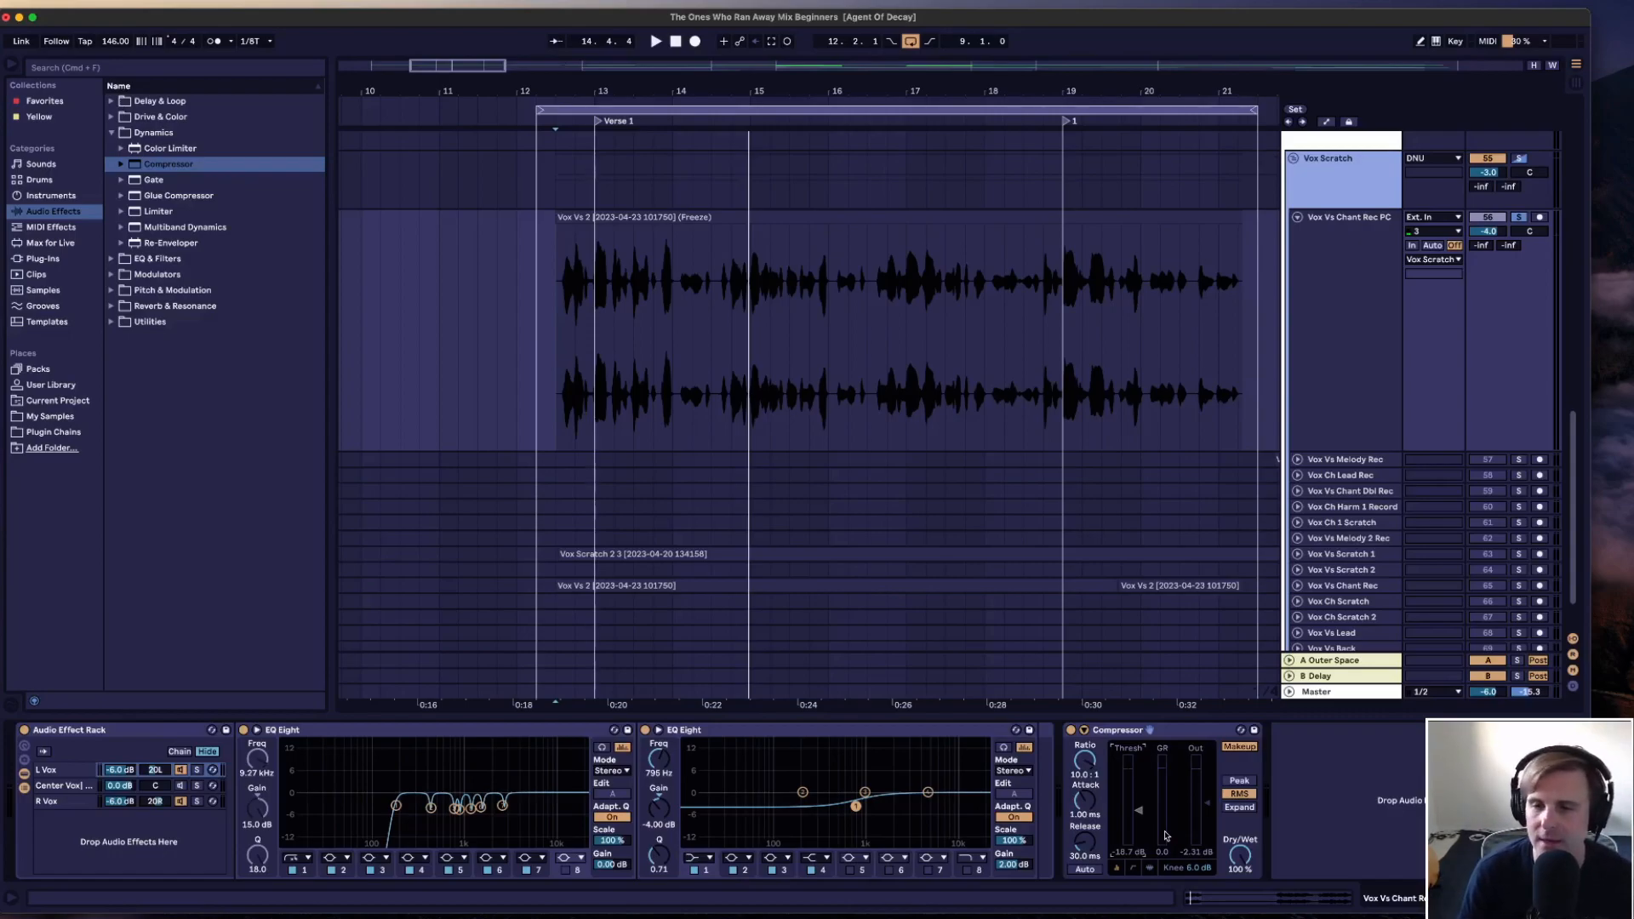
{"action": "key", "text": "space"}
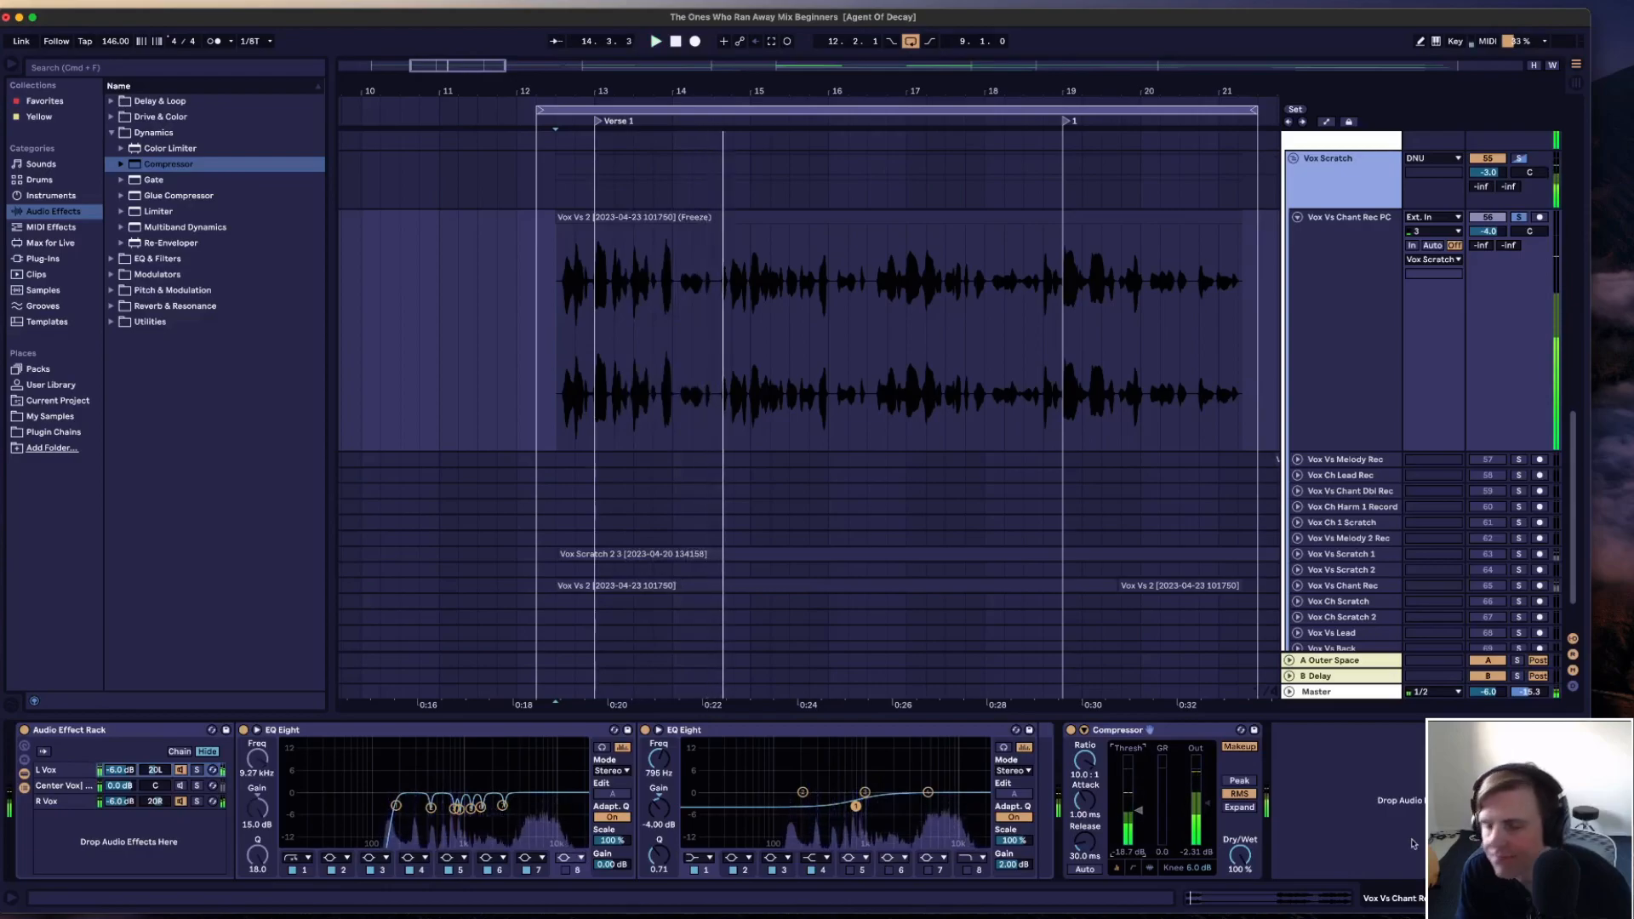
{"action": "key", "text": "space"}
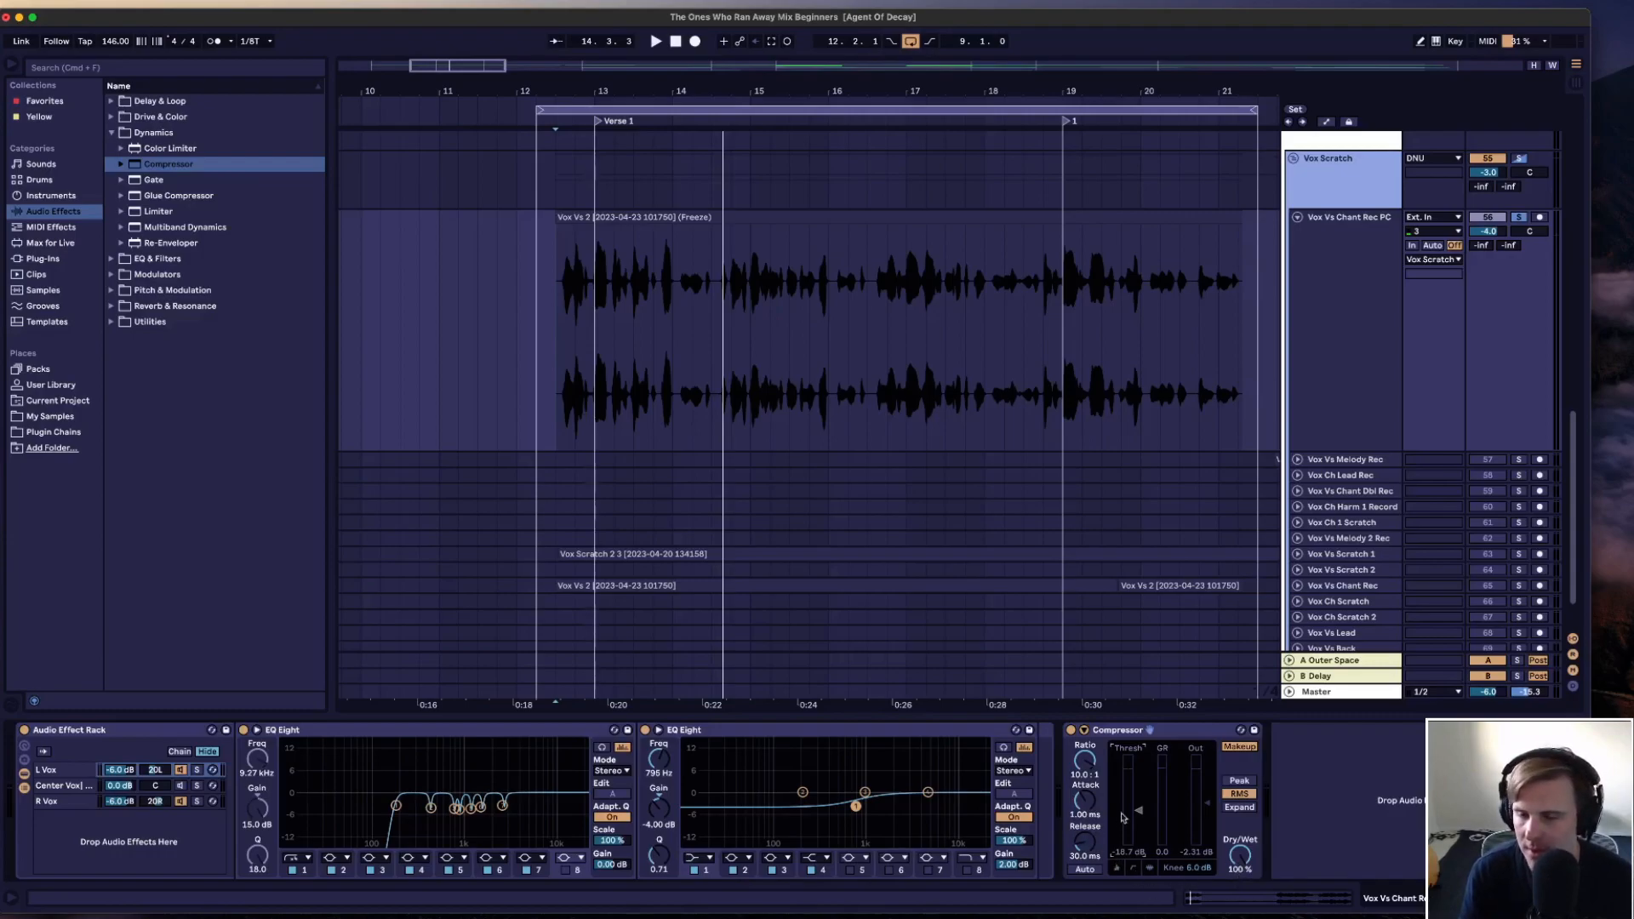
Try the Compressor's Dry/Wet mix at 50% and return it to 100%
{"action": "left_click", "coordinate": [1238, 857]}
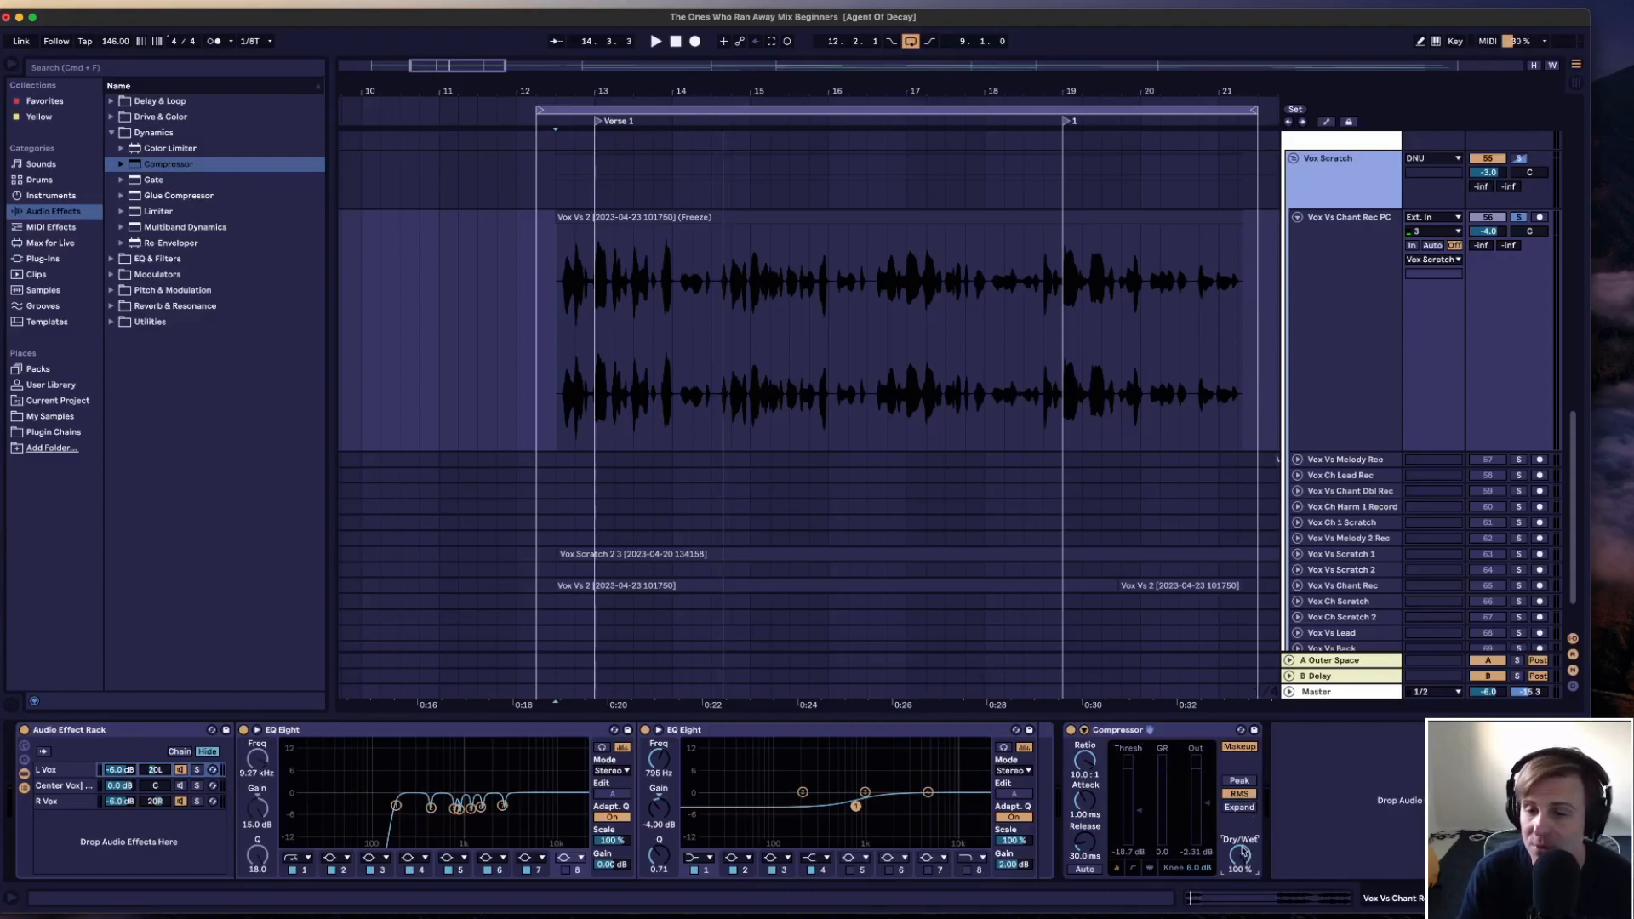
{"action": "left_click_drag", "start_coordinate": [1239, 856], "coordinate": [1239, 862]}
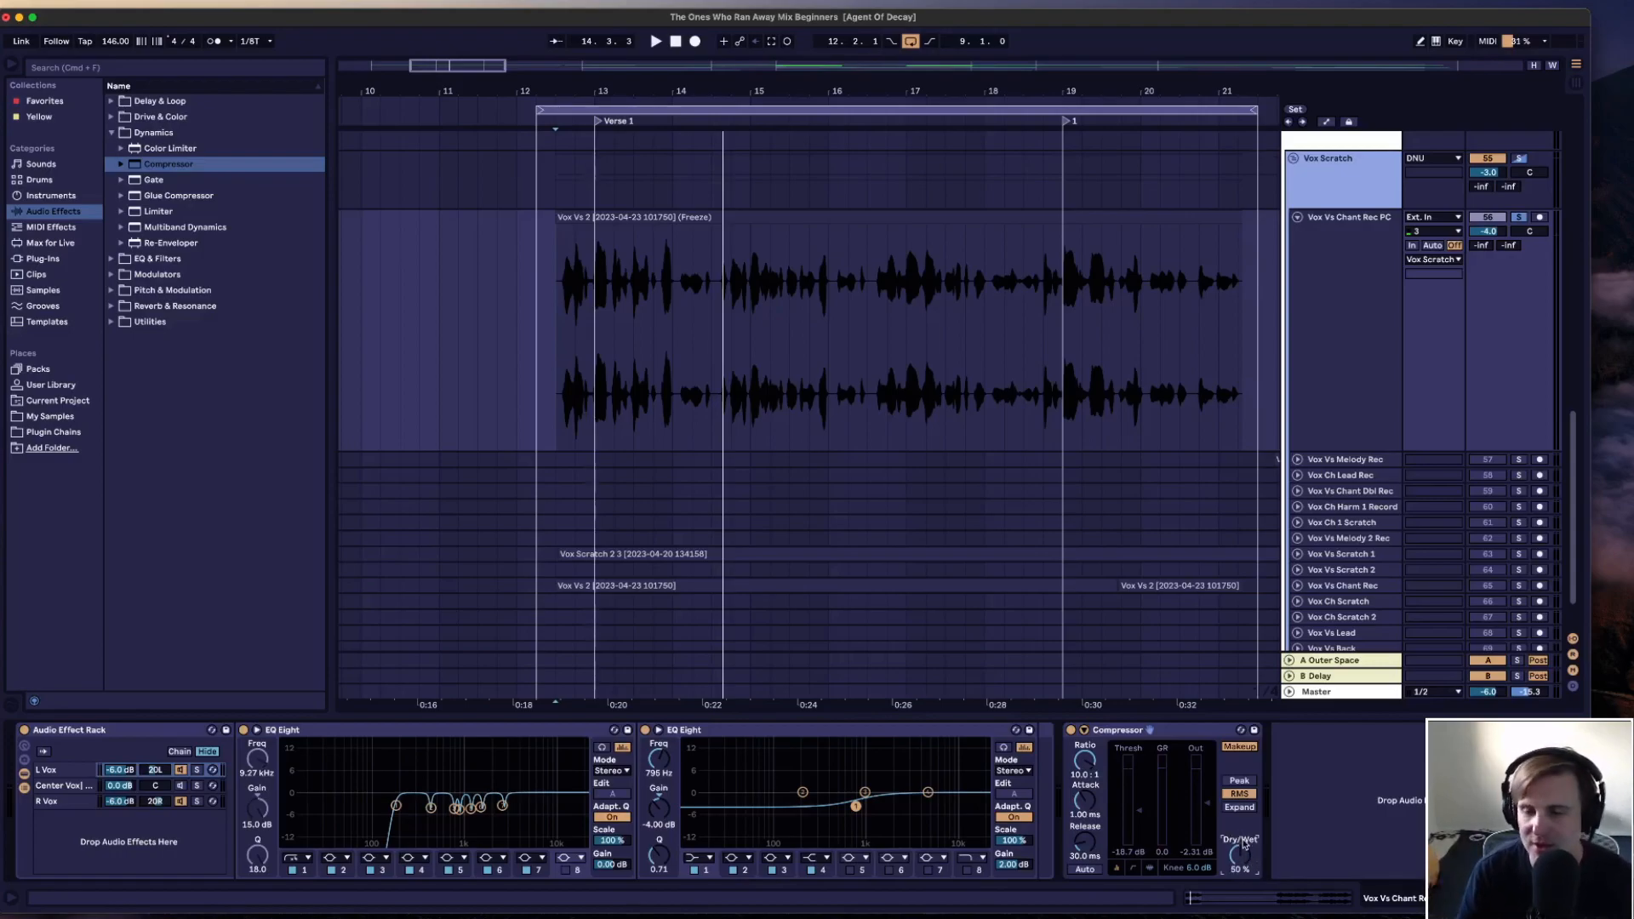
{"action": "left_click_drag", "start_coordinate": [1245, 858], "coordinate": [1245, 809]}
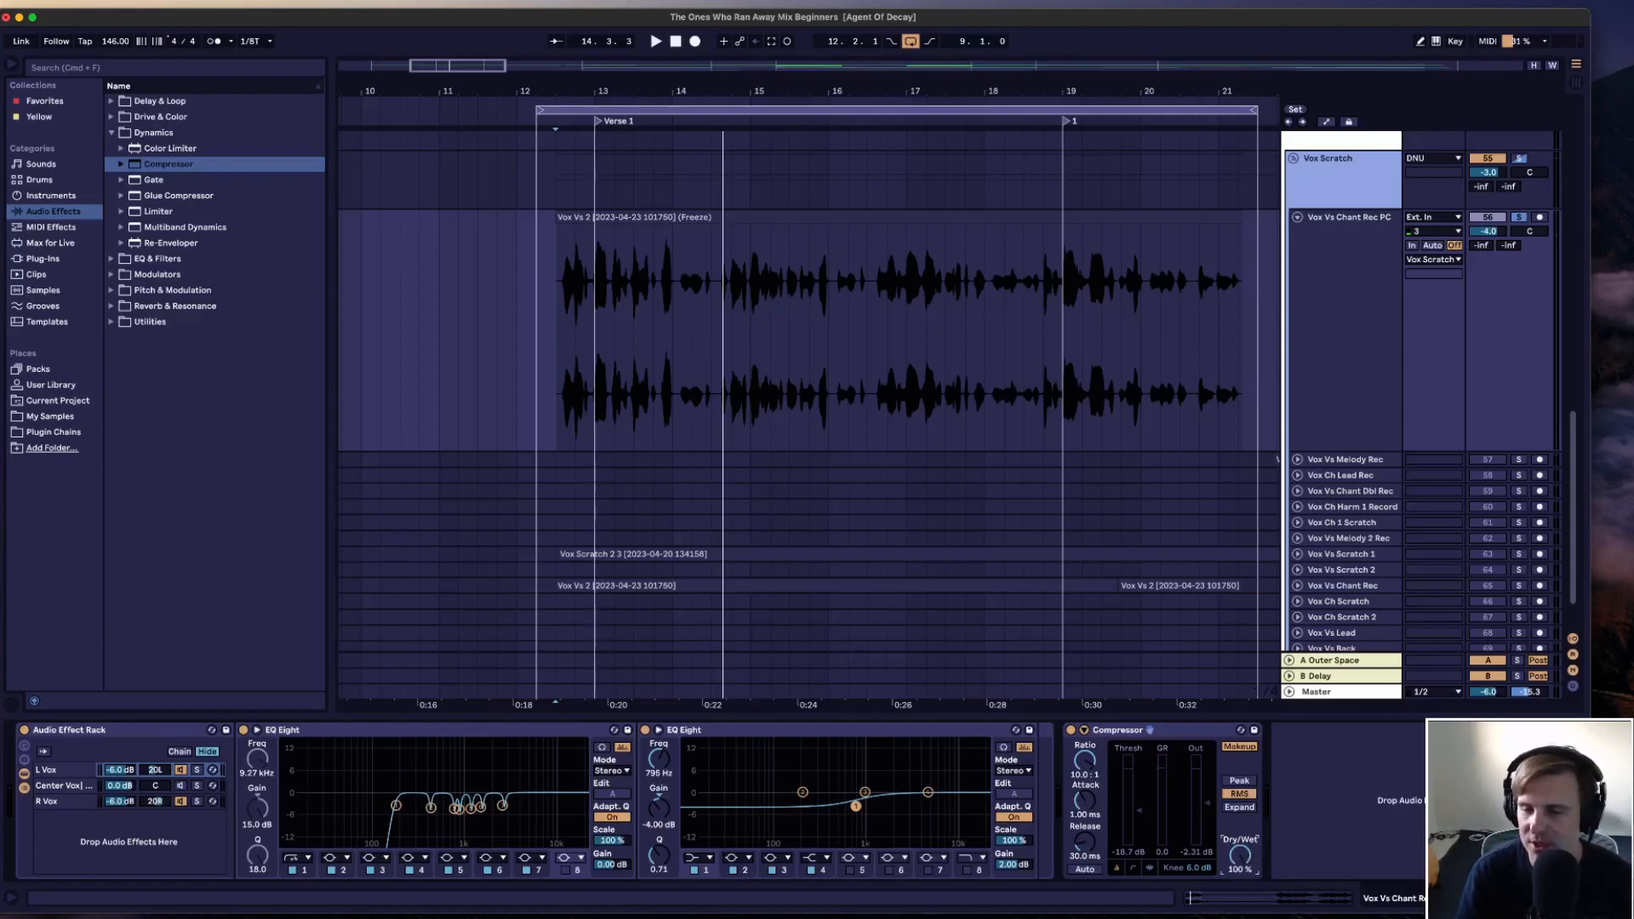
{"action": "left_click", "coordinate": [1326, 806]}
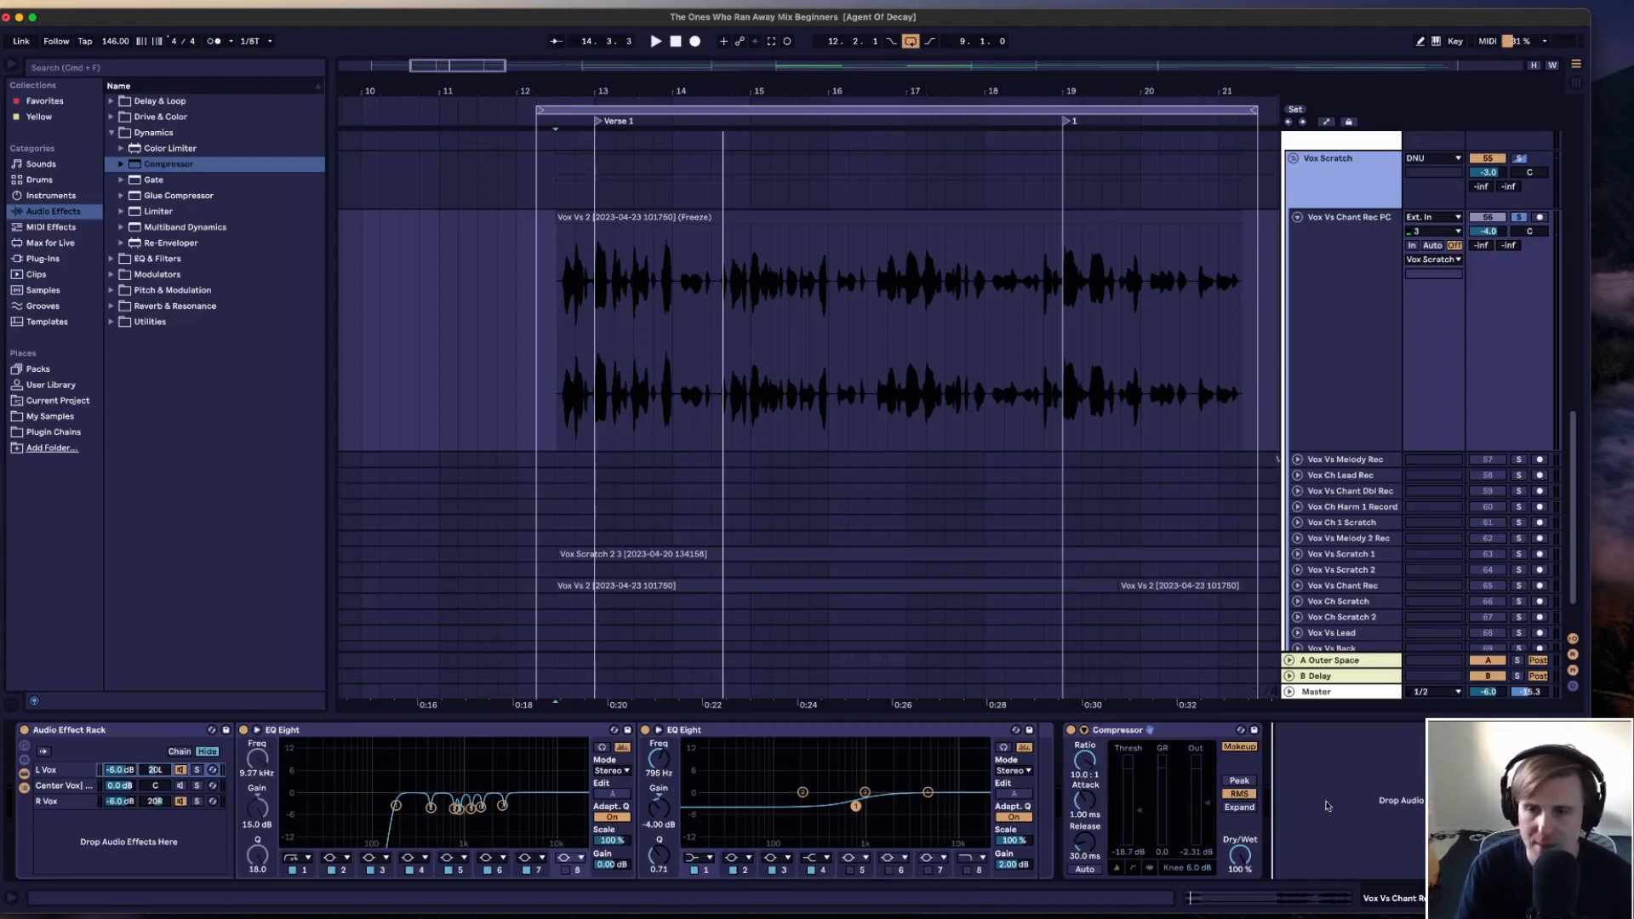
Play the vocal briefly and delete the Compressor from the end of its device chain
{"action": "key", "text": "space"}
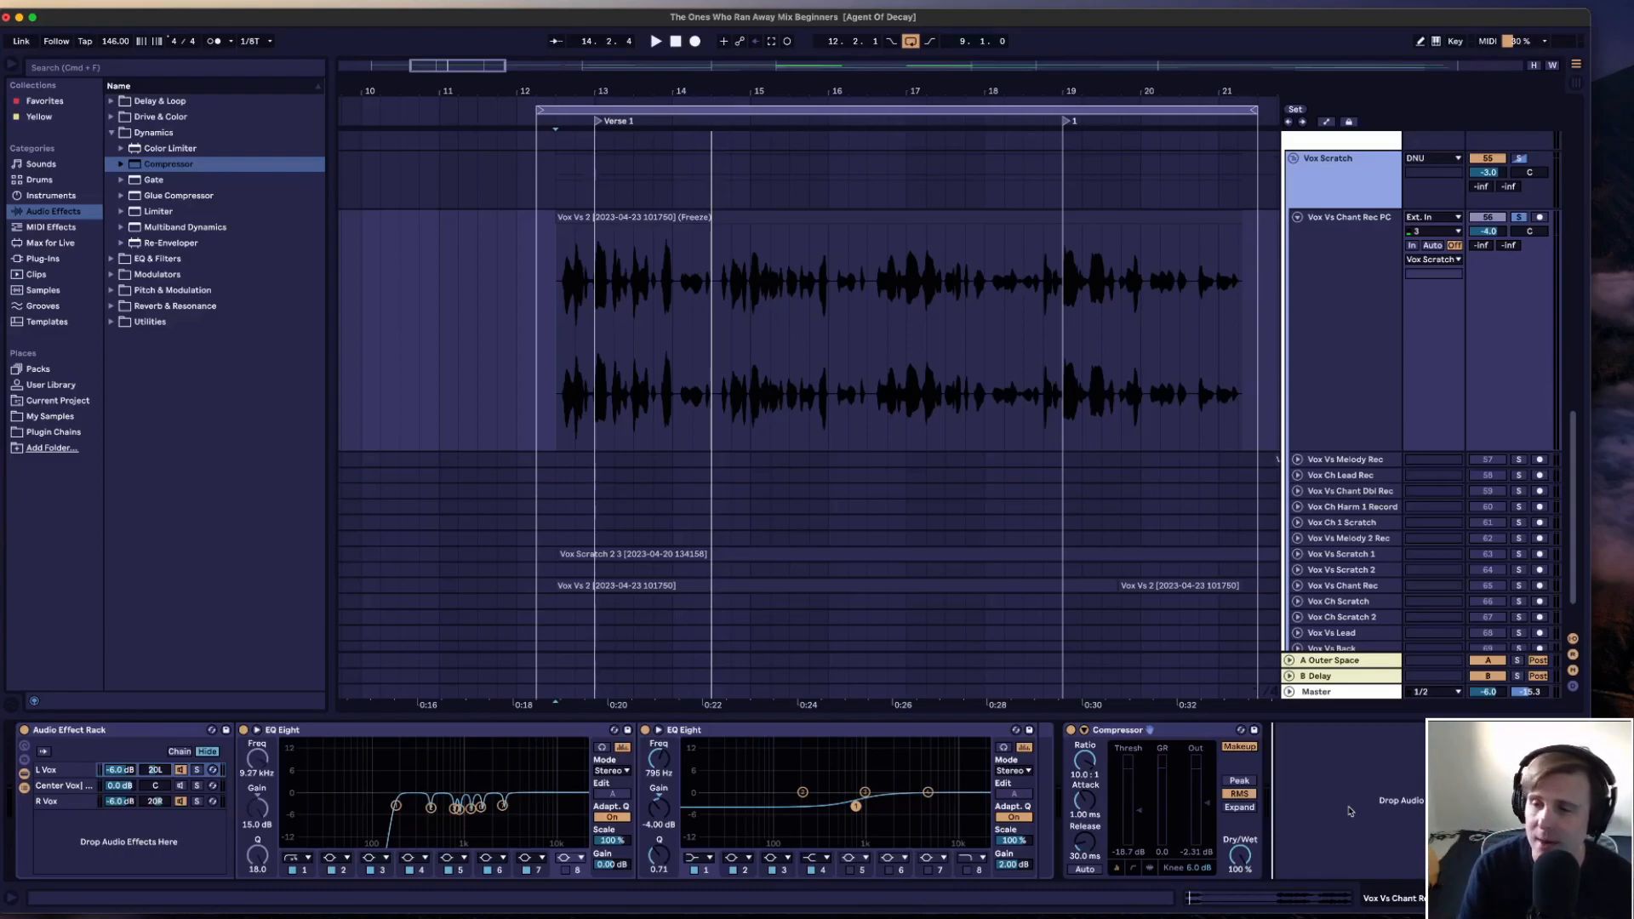
{"action": "left_click", "coordinate": [1196, 737]}
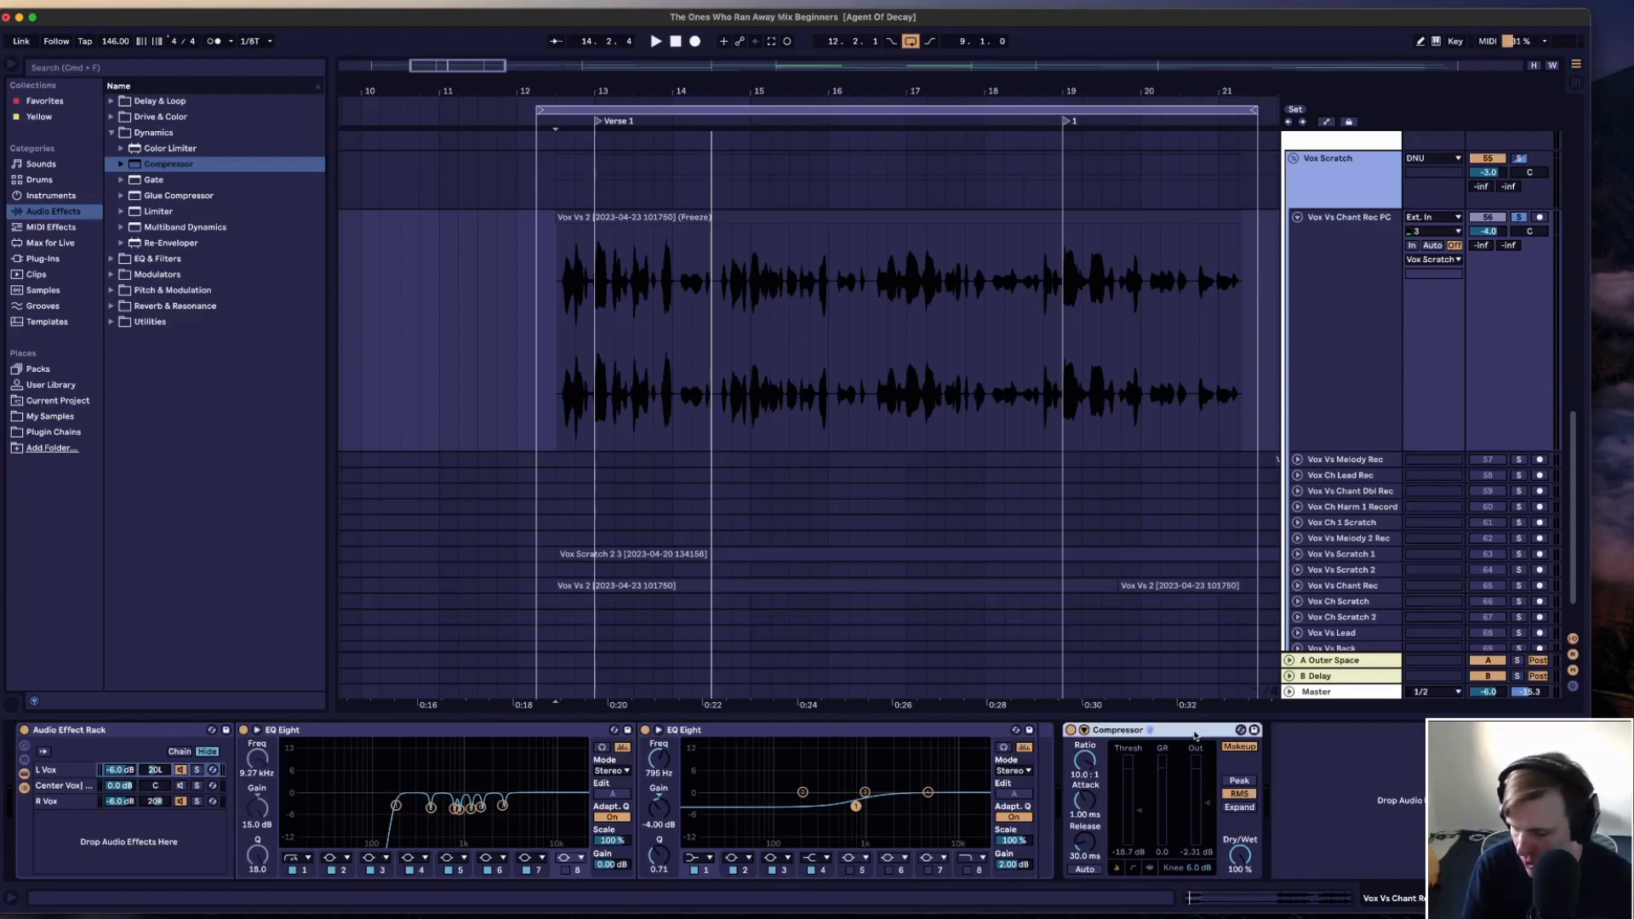
{"action": "key", "text": "Delete"}
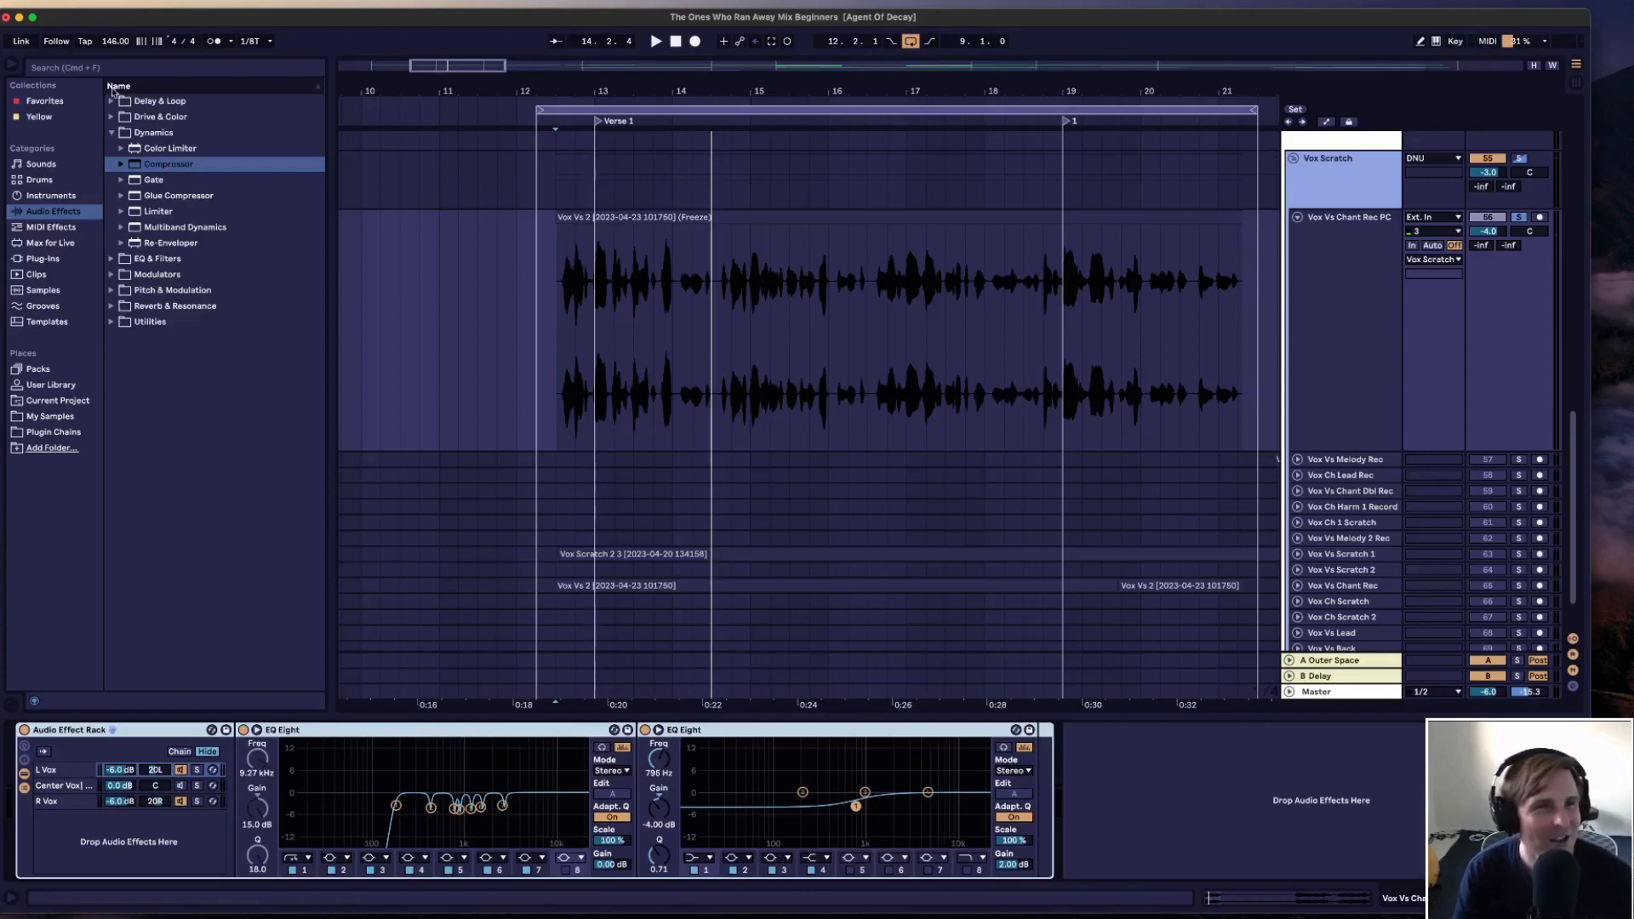
Search the plug-ins for "rvox" and add RVox Stereo after the second EQ Eight on the chant vocal track
{"action": "left_click", "coordinate": [76, 72]}
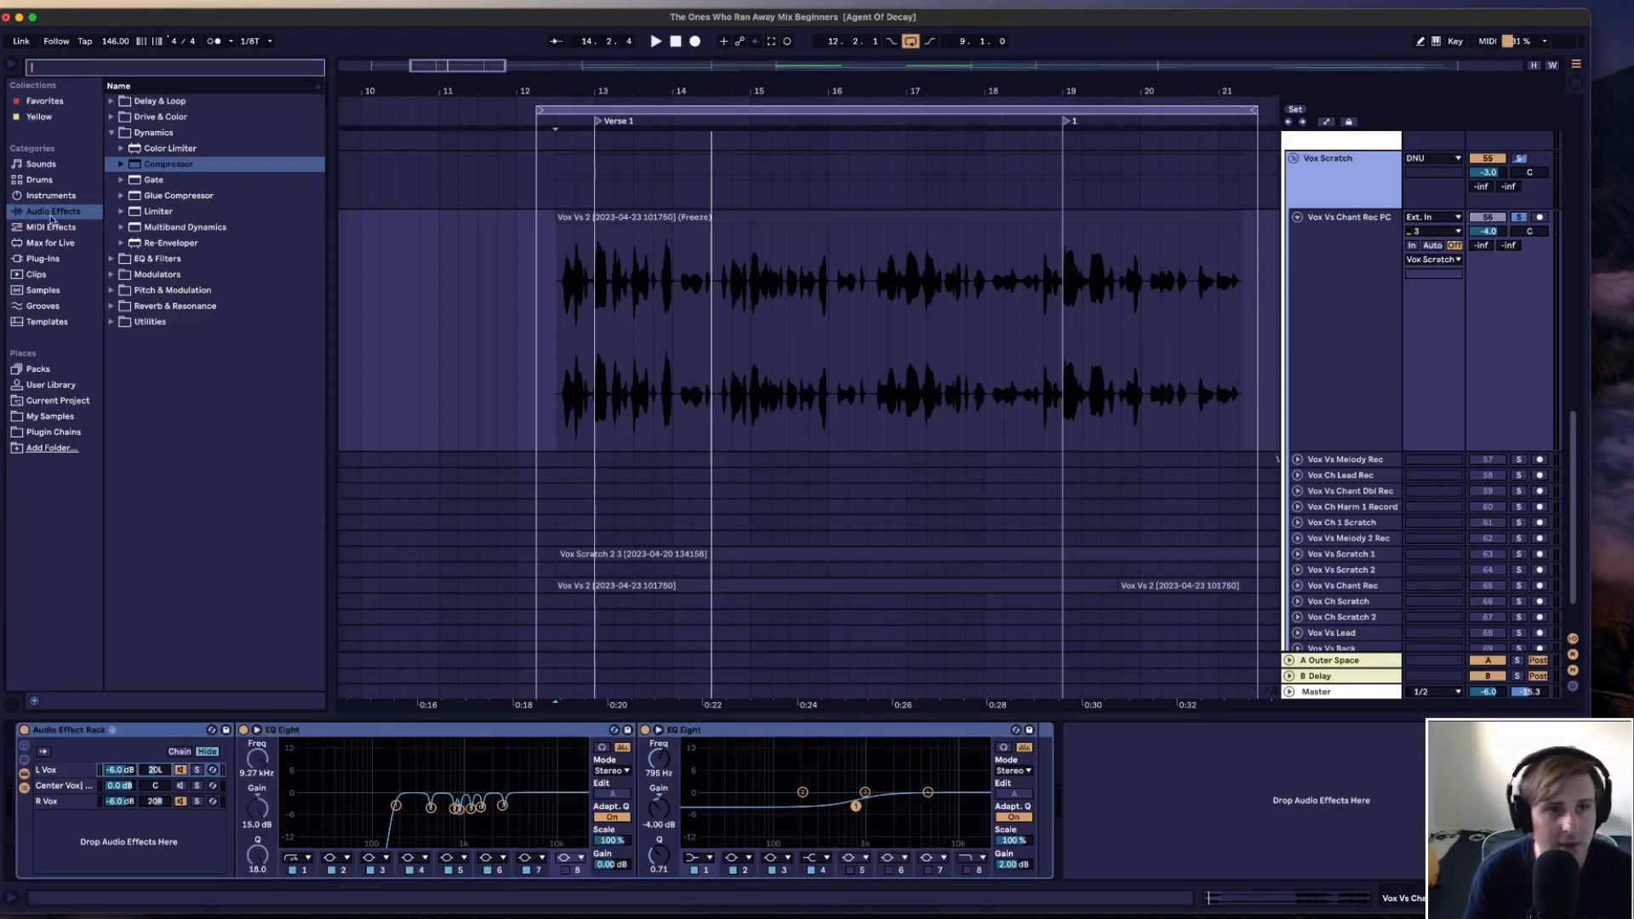
{"action": "left_click", "coordinate": [51, 260]}
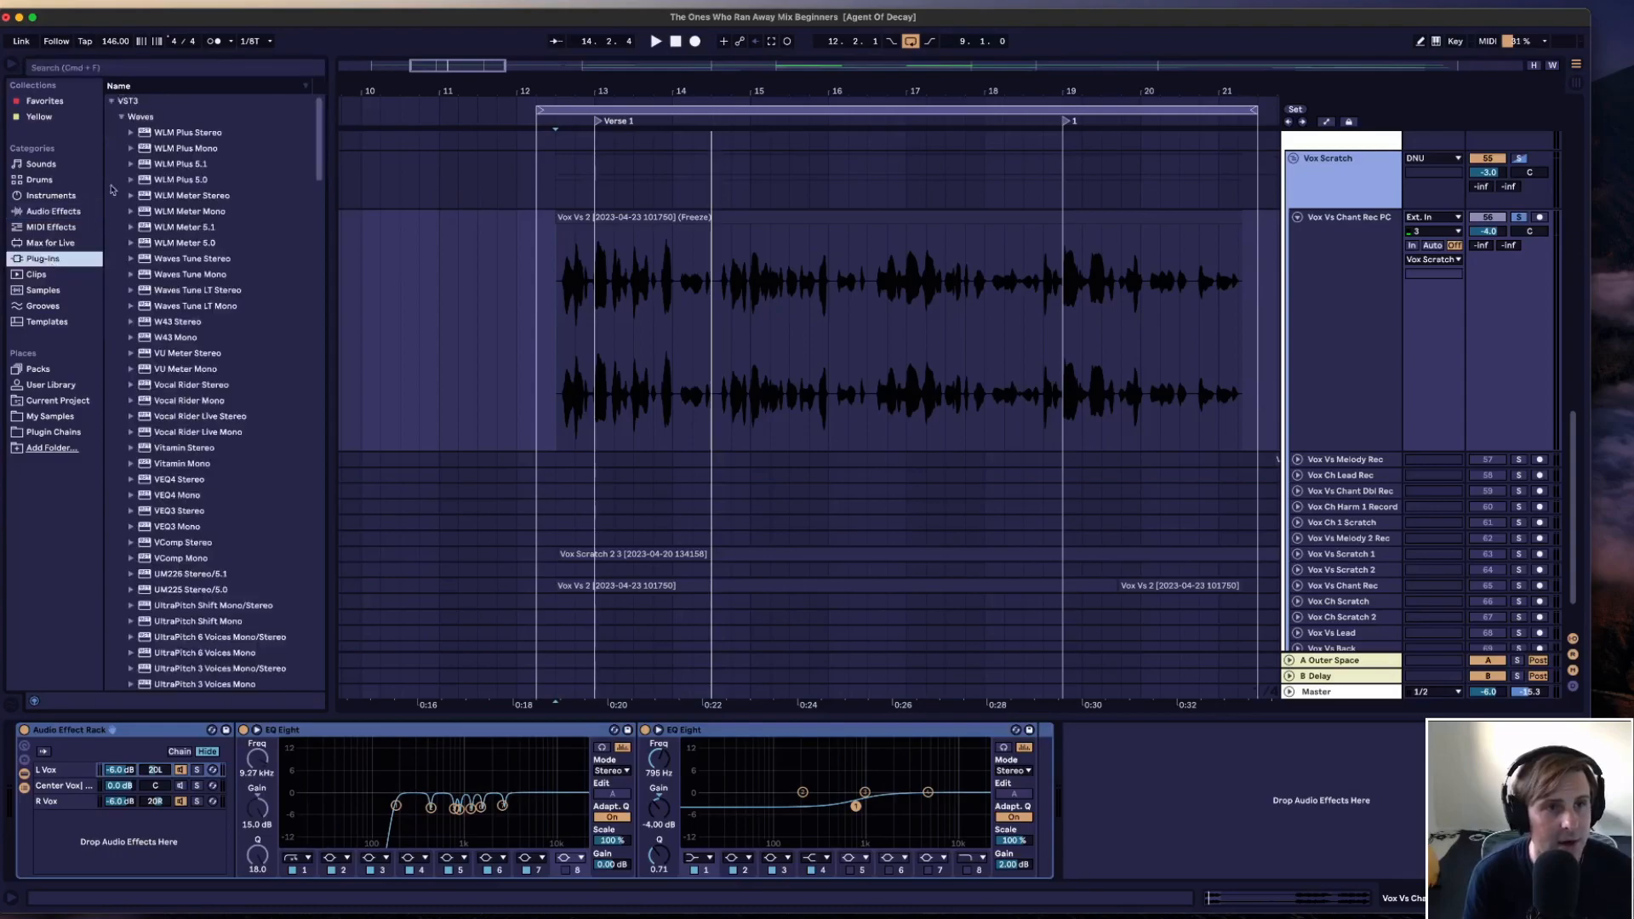
{"action": "left_click", "coordinate": [89, 66]}
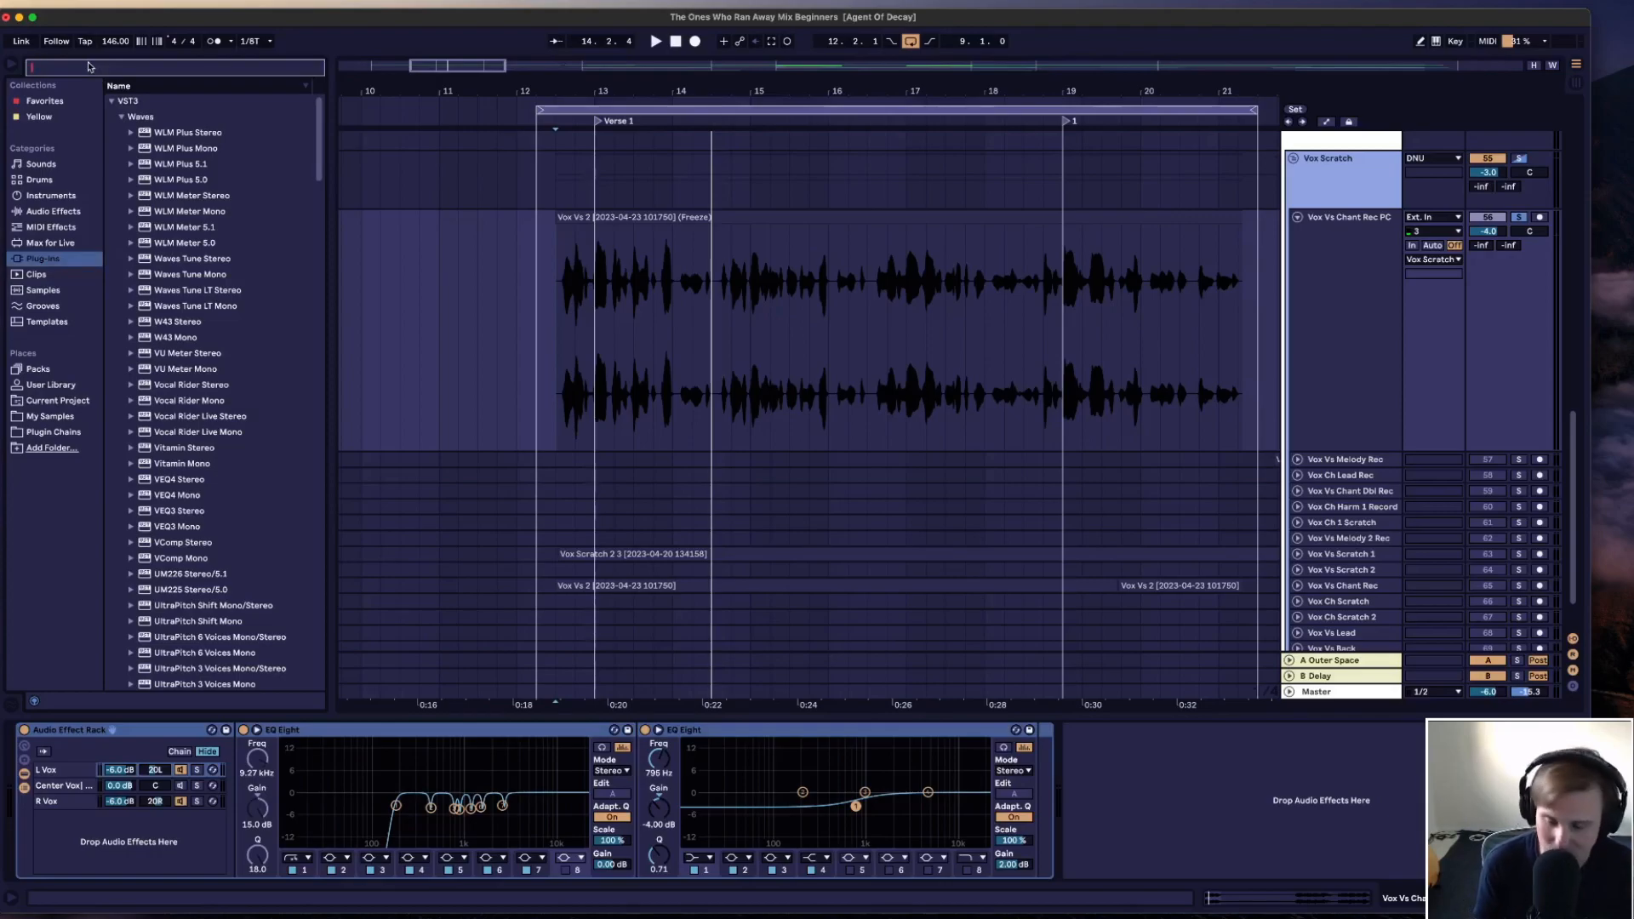
{"action": "type", "text": "rvox"}
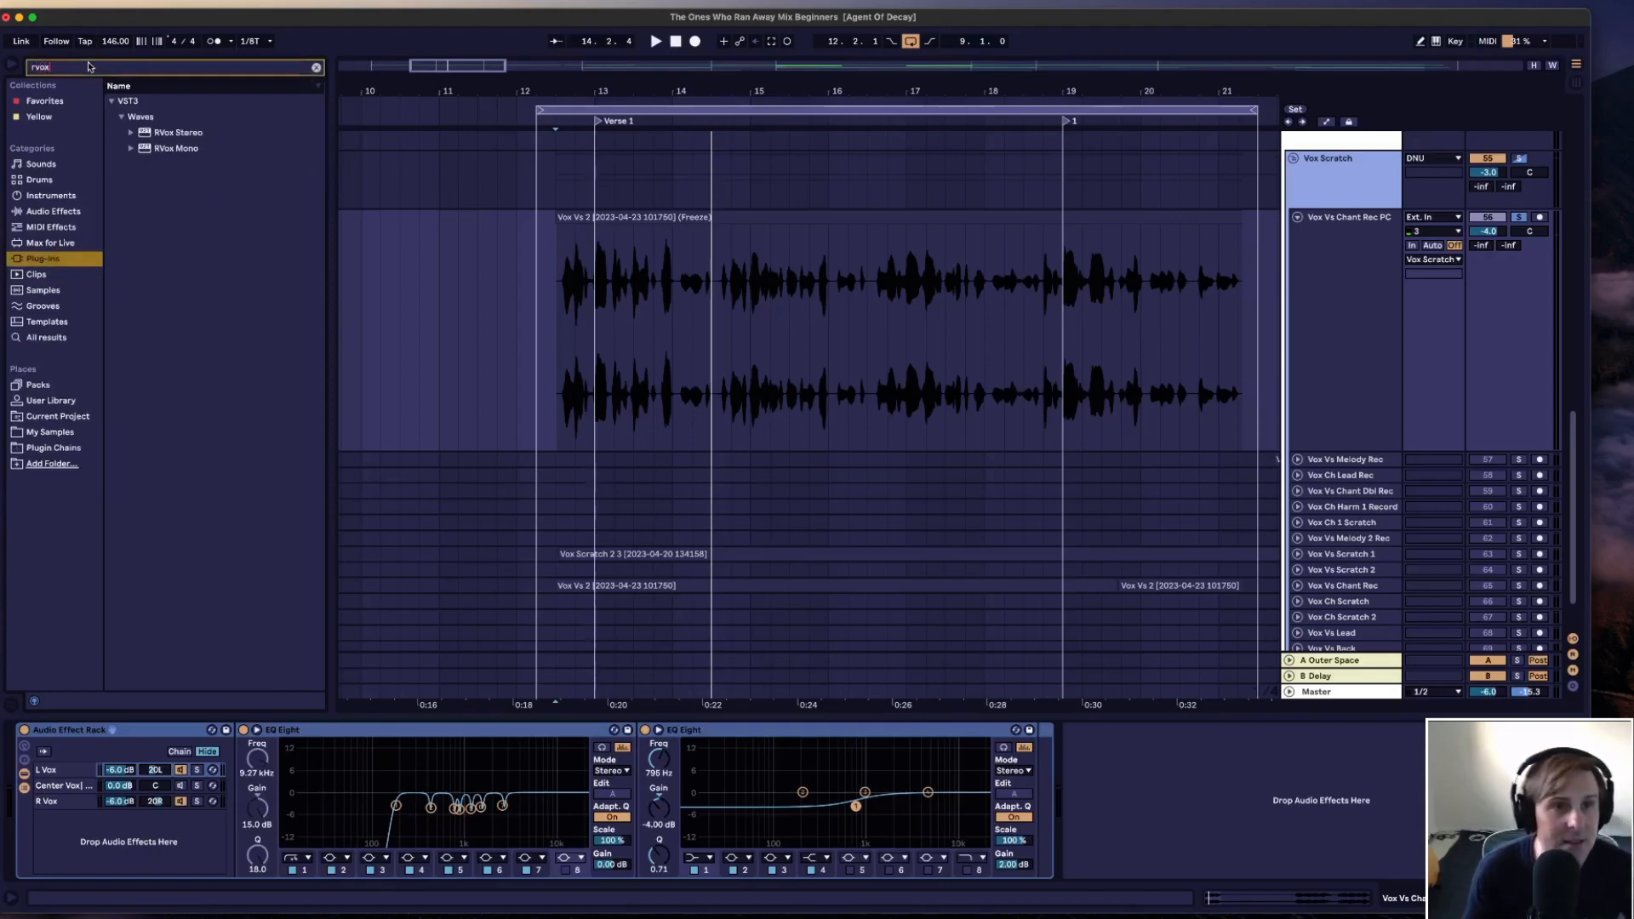
{"action": "left_click", "coordinate": [192, 135]}
{"action": "left_click_drag", "start_coordinate": [222, 174], "coordinate": [1176, 768]}
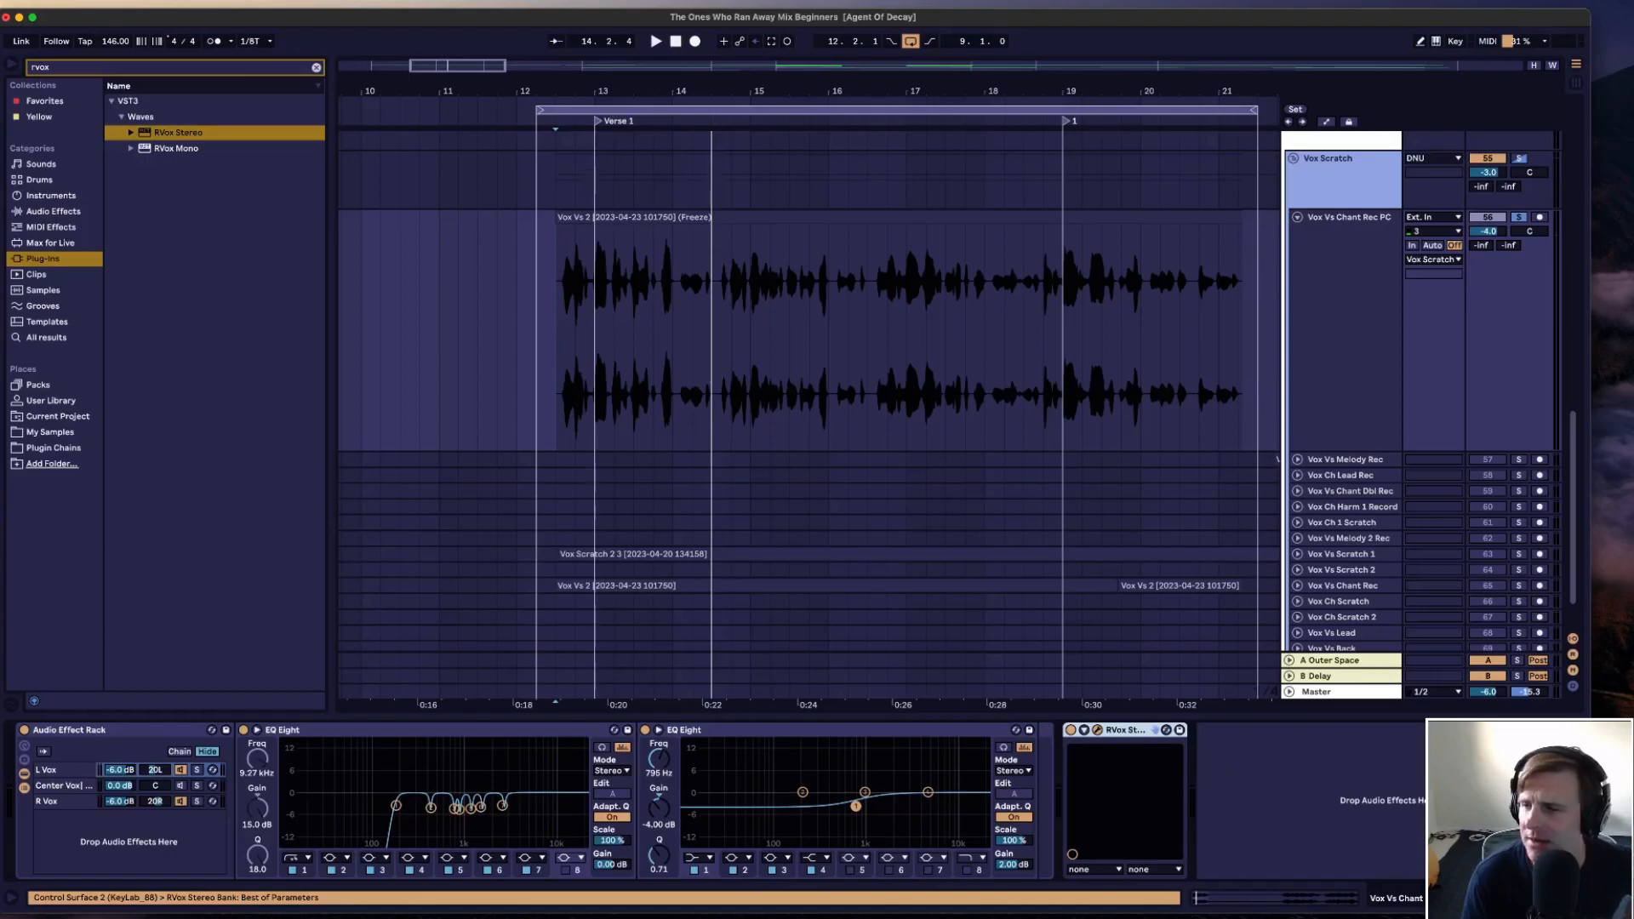
{"action": "left_click_drag", "start_coordinate": [807, 288], "coordinate": [980, 315]}
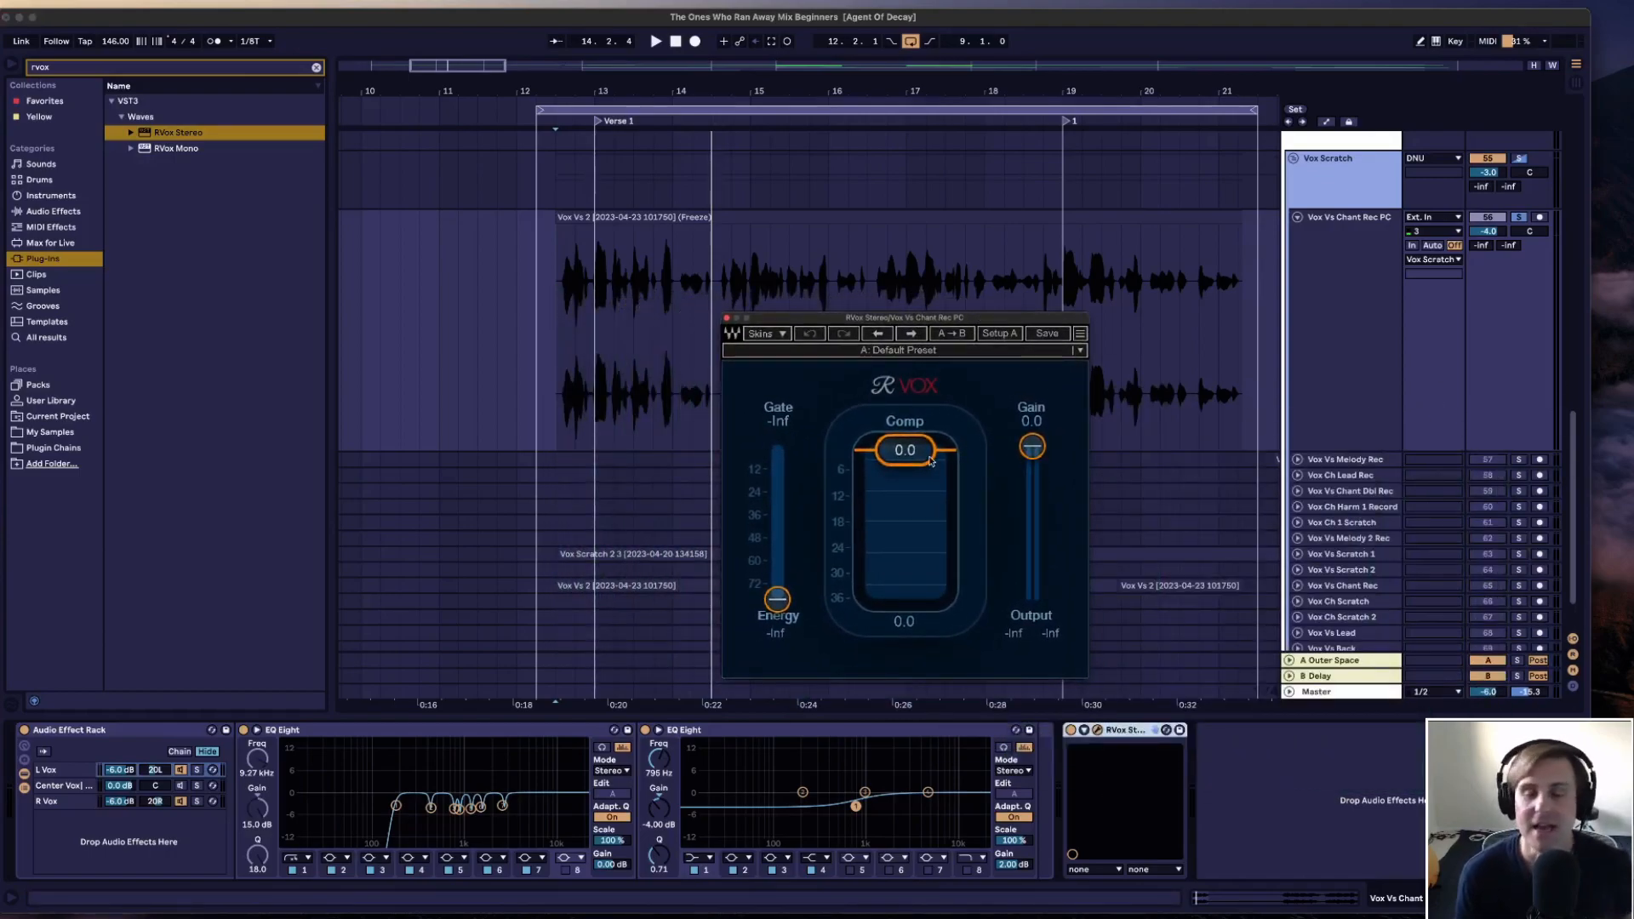
Check which Artists and Factory presets RVox offers, keeping the default preset
{"action": "left_click", "coordinate": [957, 356]}
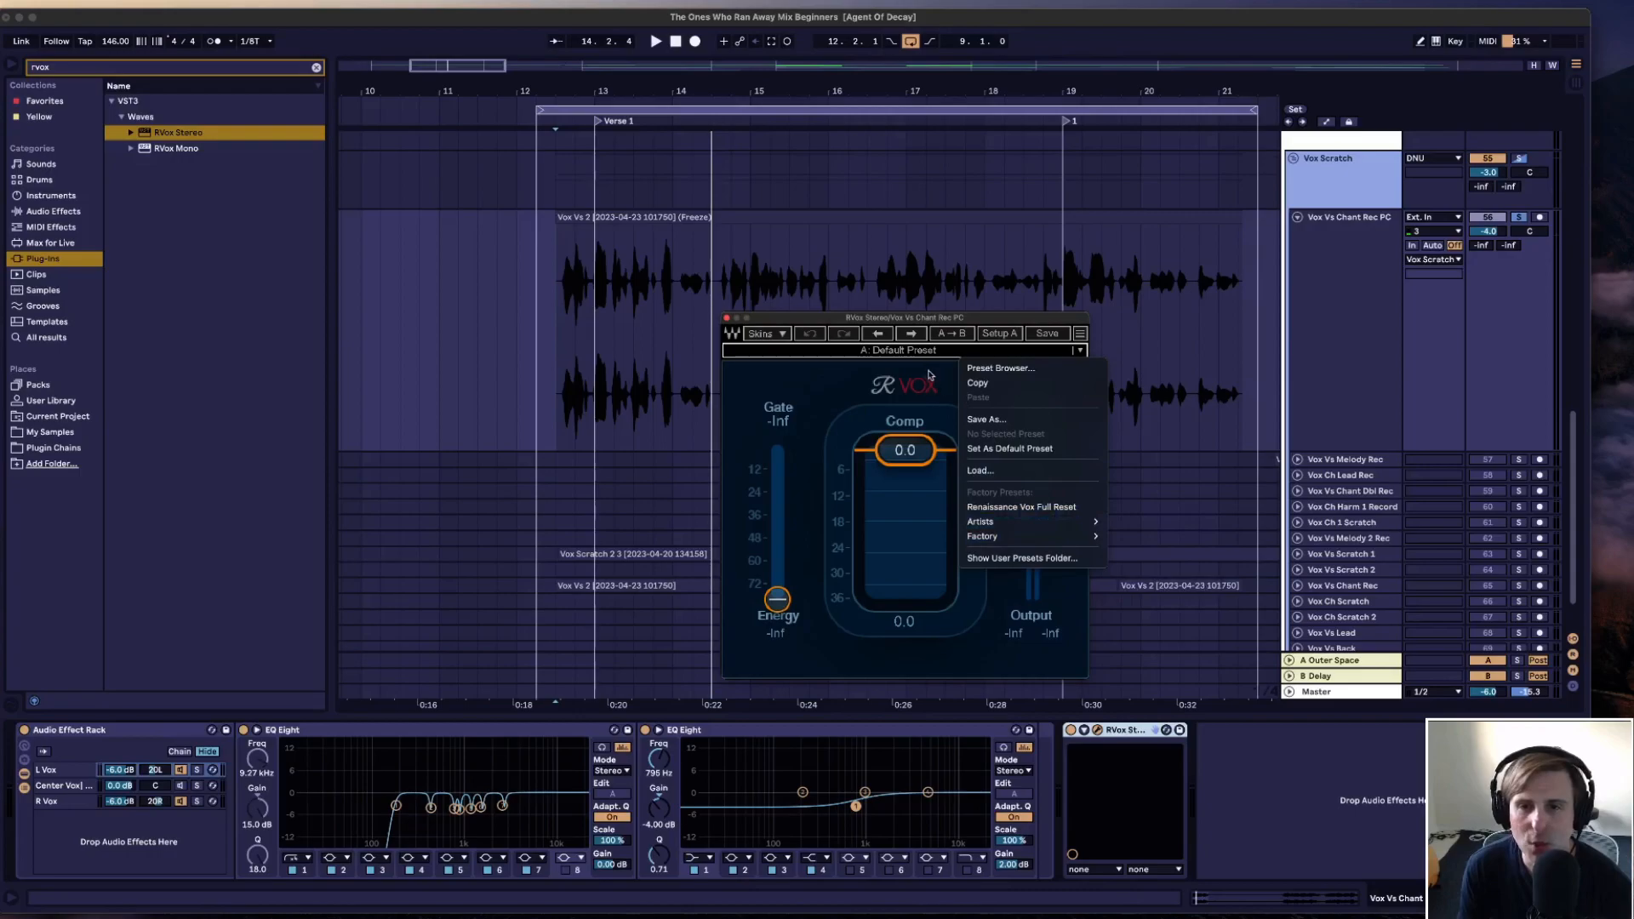
{"action": "left_click", "coordinate": [919, 356]}
{"action": "left_click", "coordinate": [919, 356]}
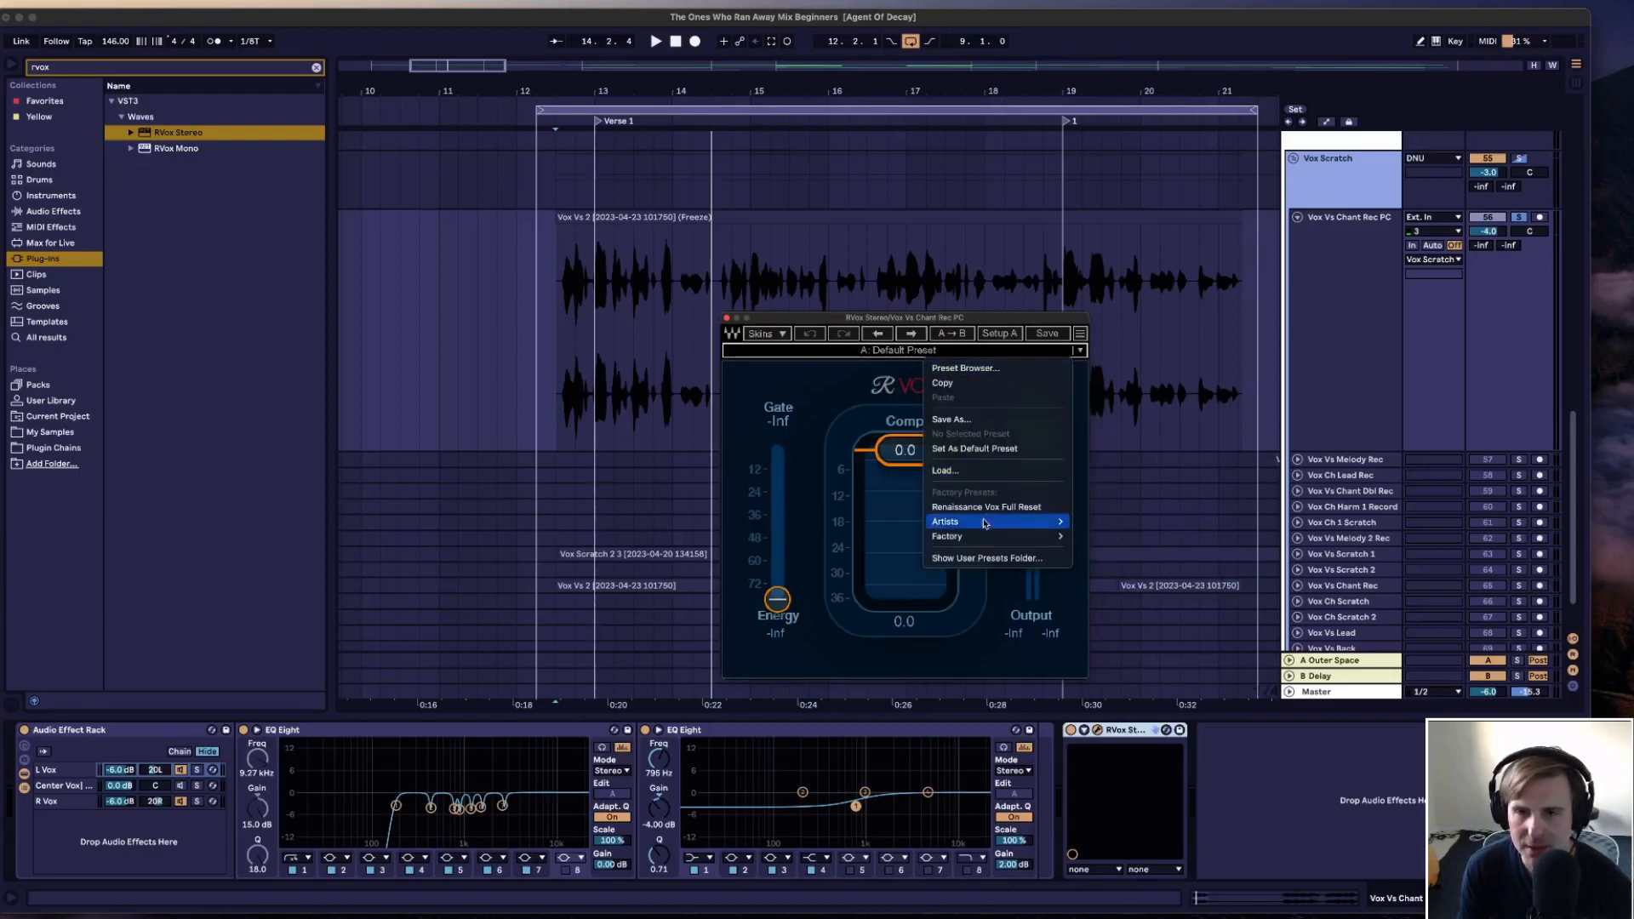
{"action": "mouse_move", "coordinate": [979, 526]}
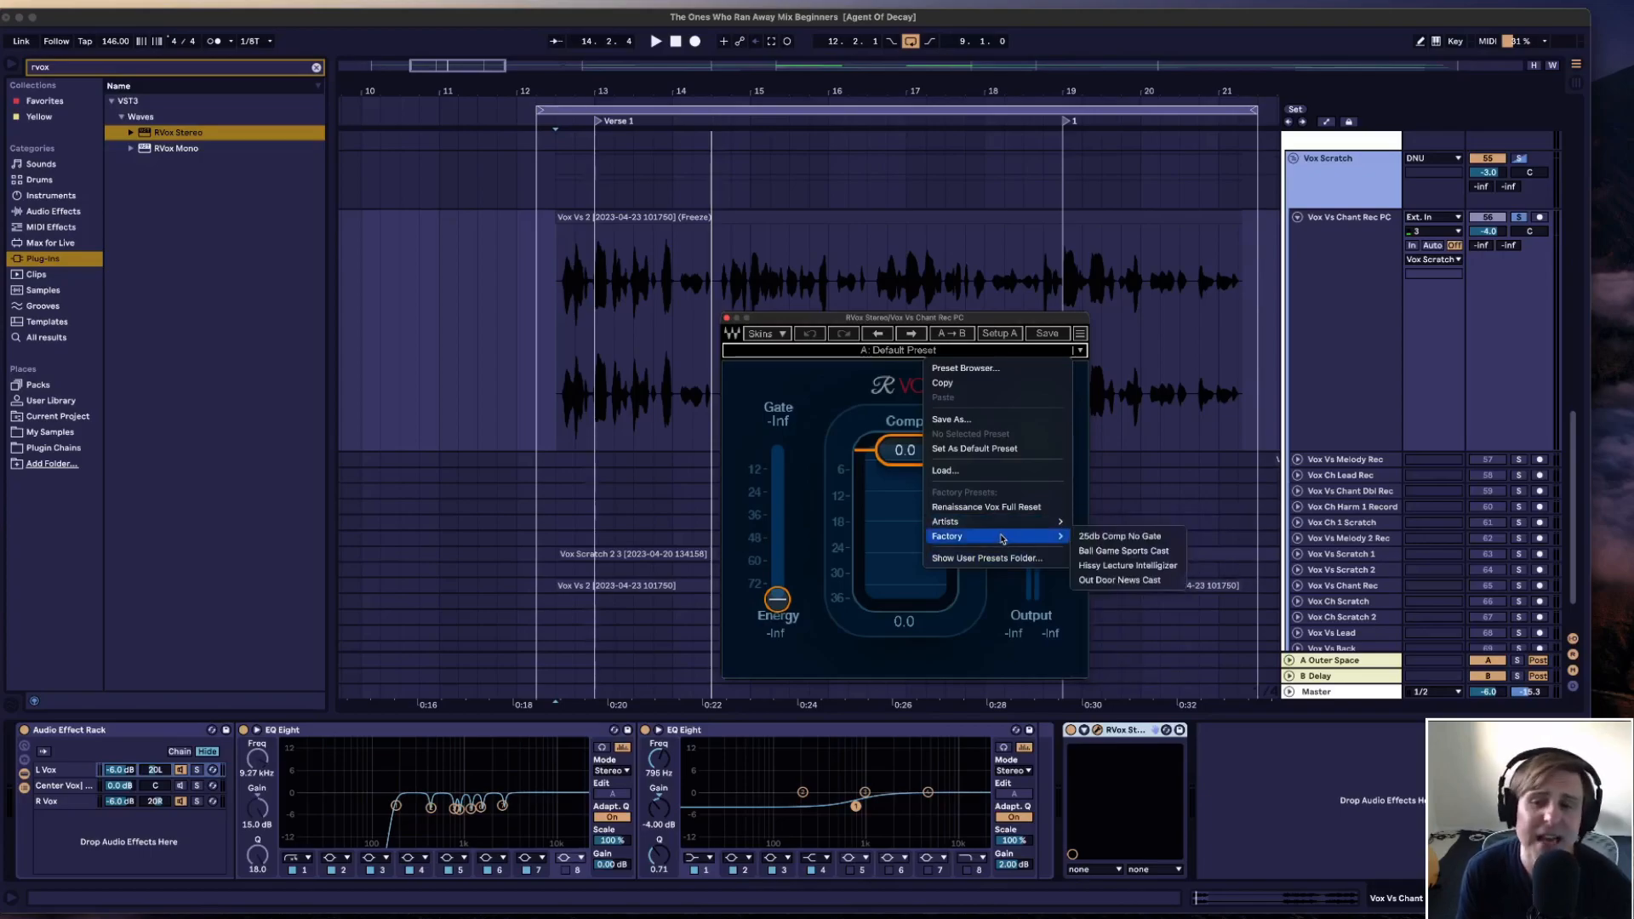
{"action": "left_click", "coordinate": [835, 488]}
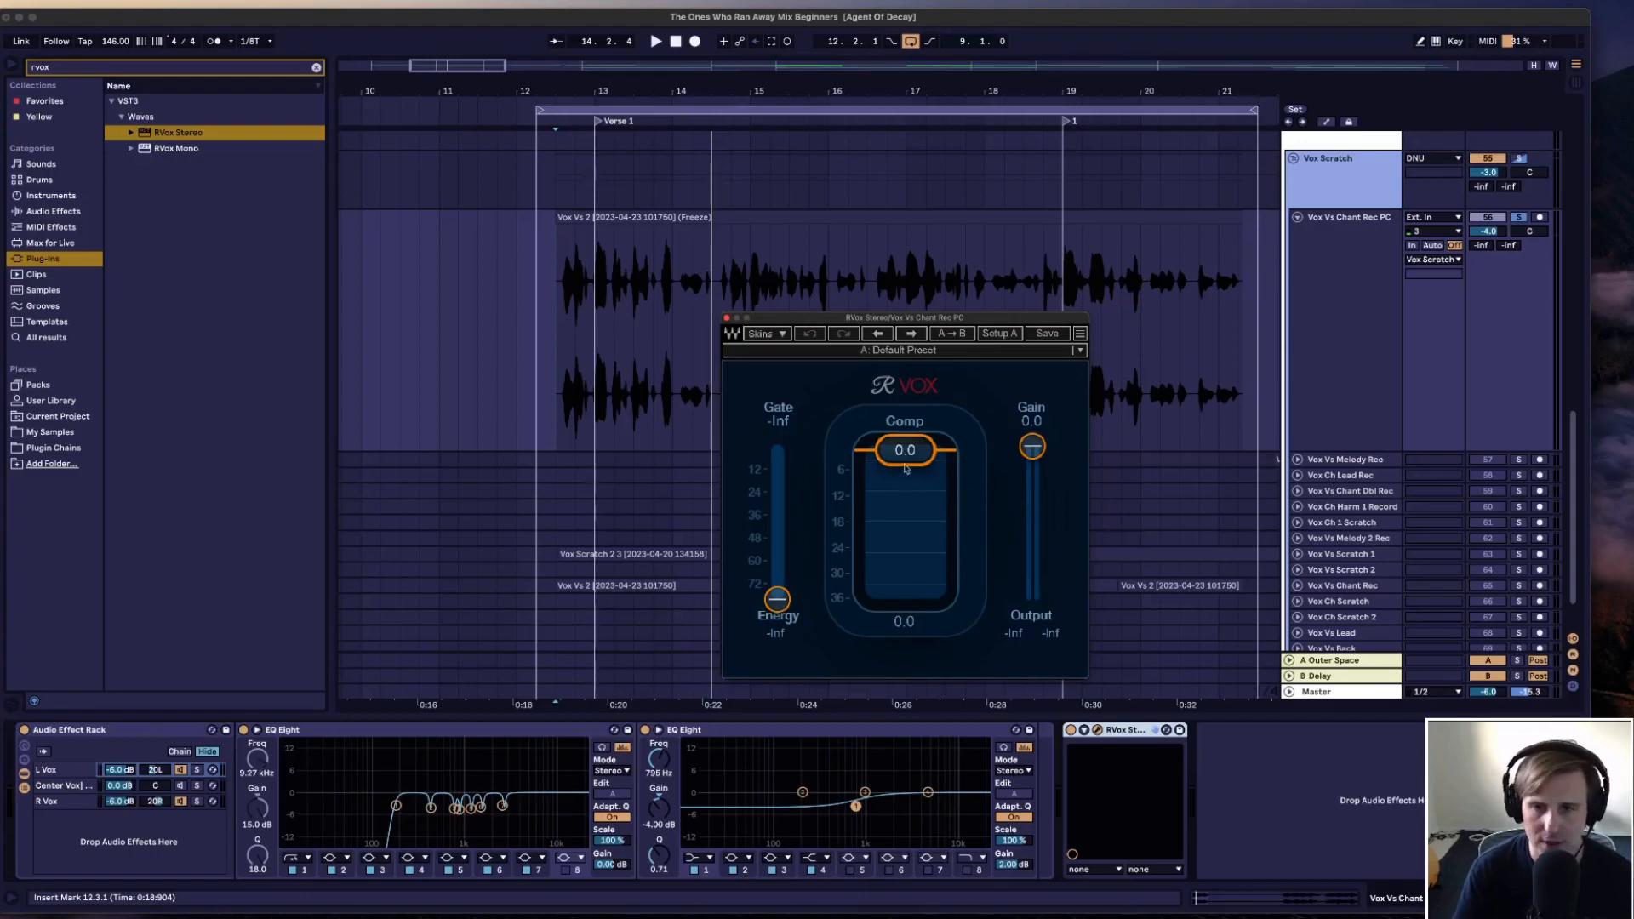
Lower RVox's Comp to -18.0 and on to -33.6 while playing the vocal to hear increasingly heavy compression
{"action": "key", "text": "space"}
{"action": "left_click_drag", "start_coordinate": [904, 457], "coordinate": [905, 521]}
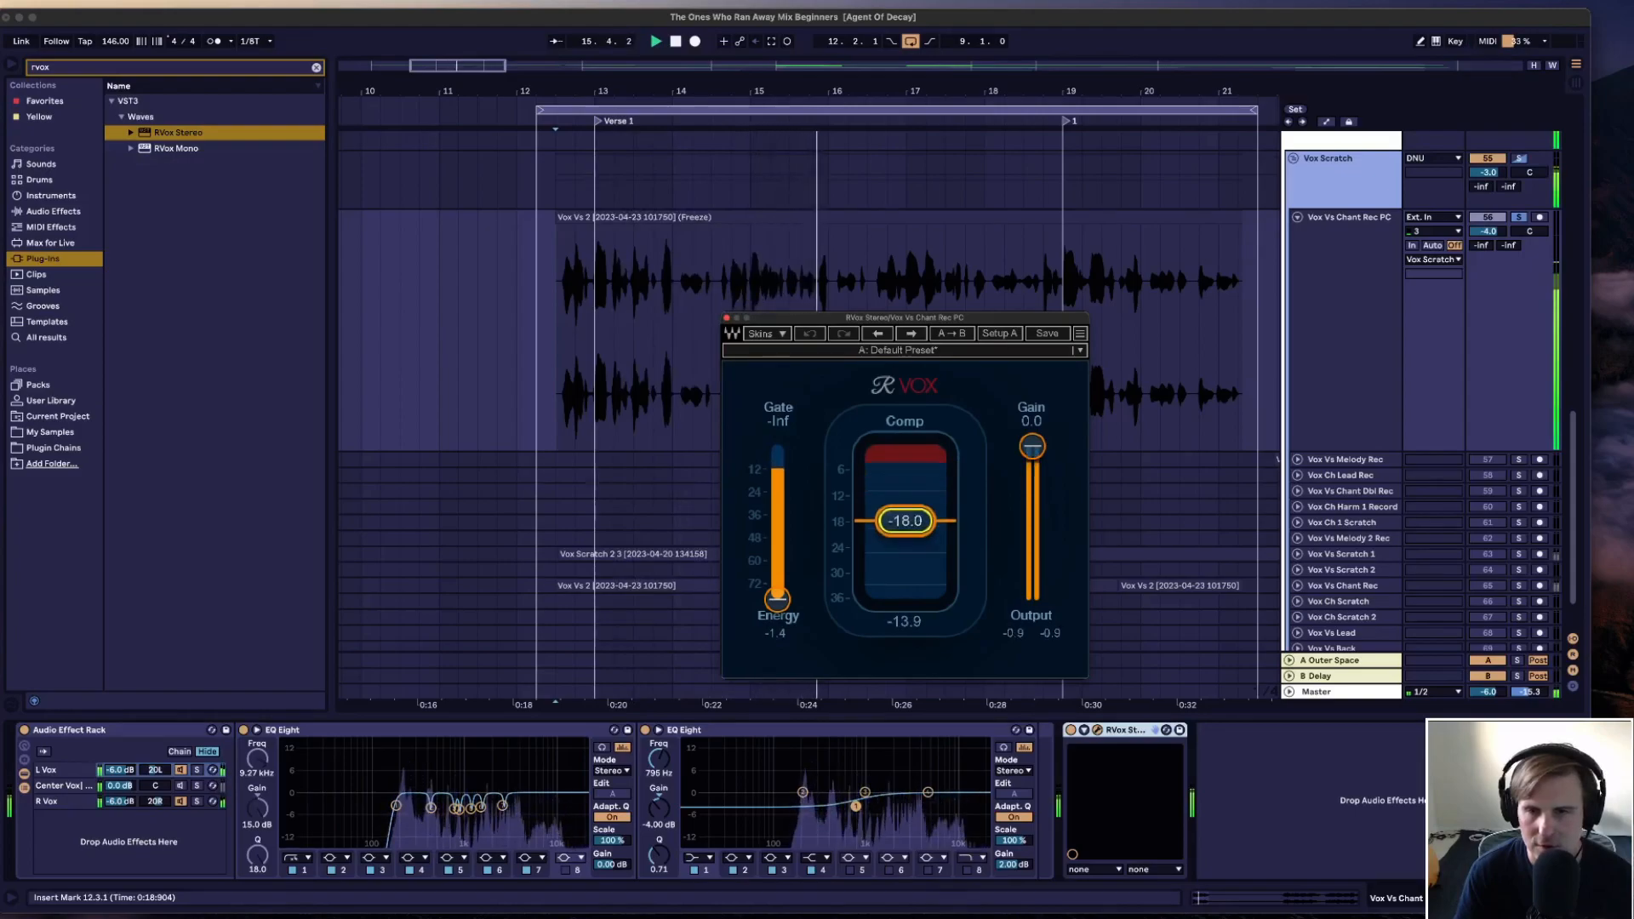
{"action": "key", "text": "space"}
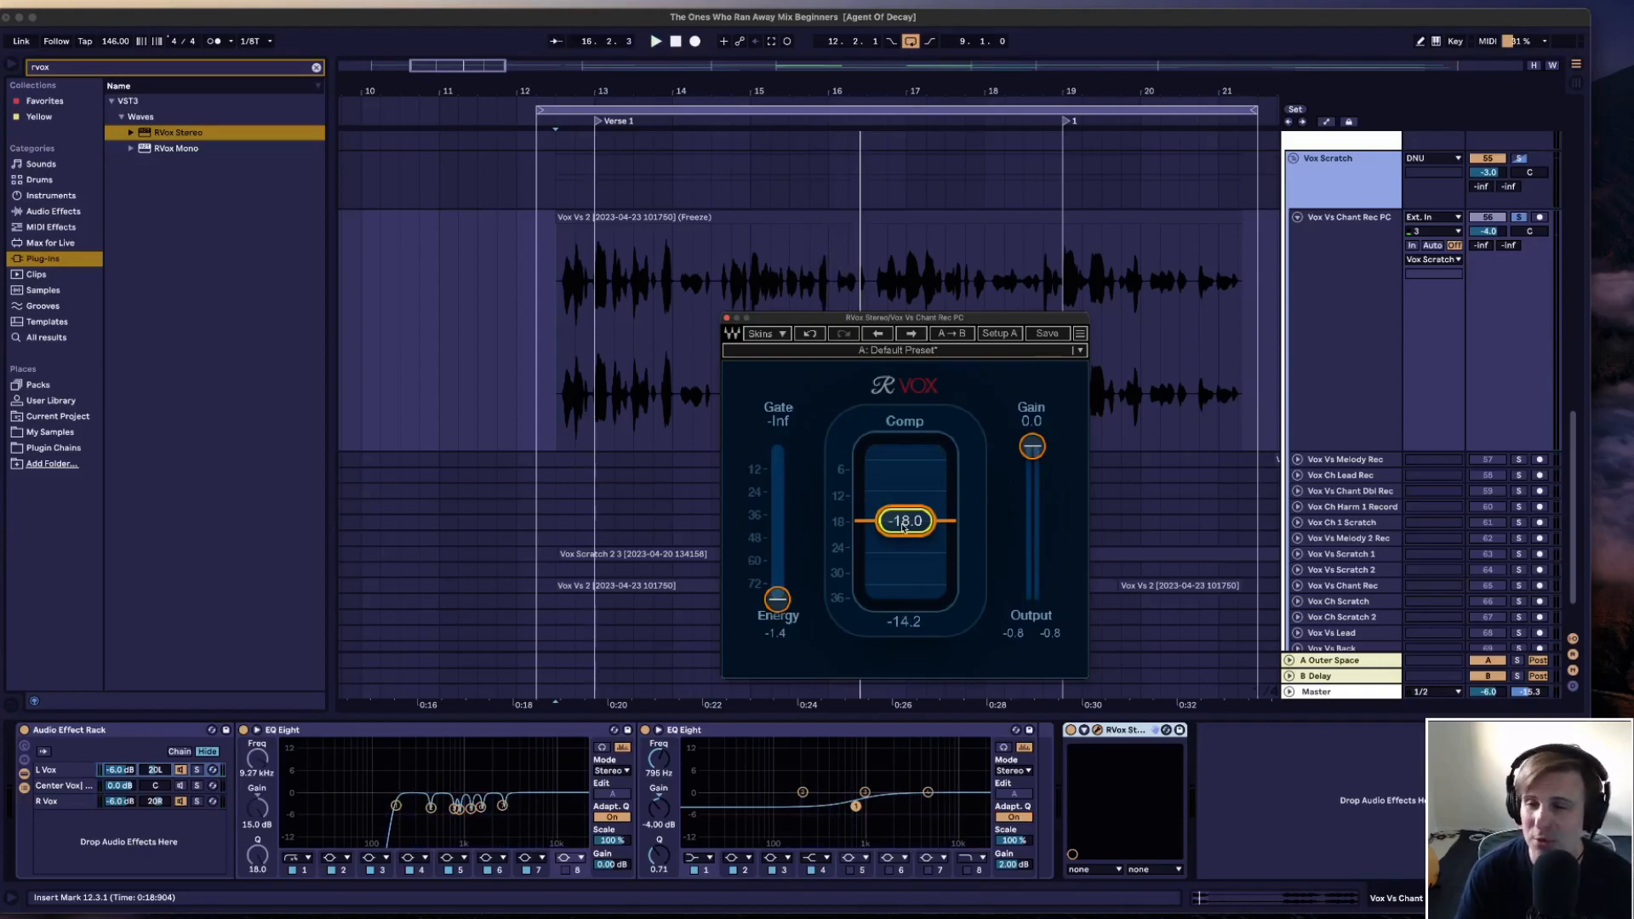
{"action": "key", "text": "space"}
{"action": "left_click_drag", "start_coordinate": [904, 527], "coordinate": [904, 585]}
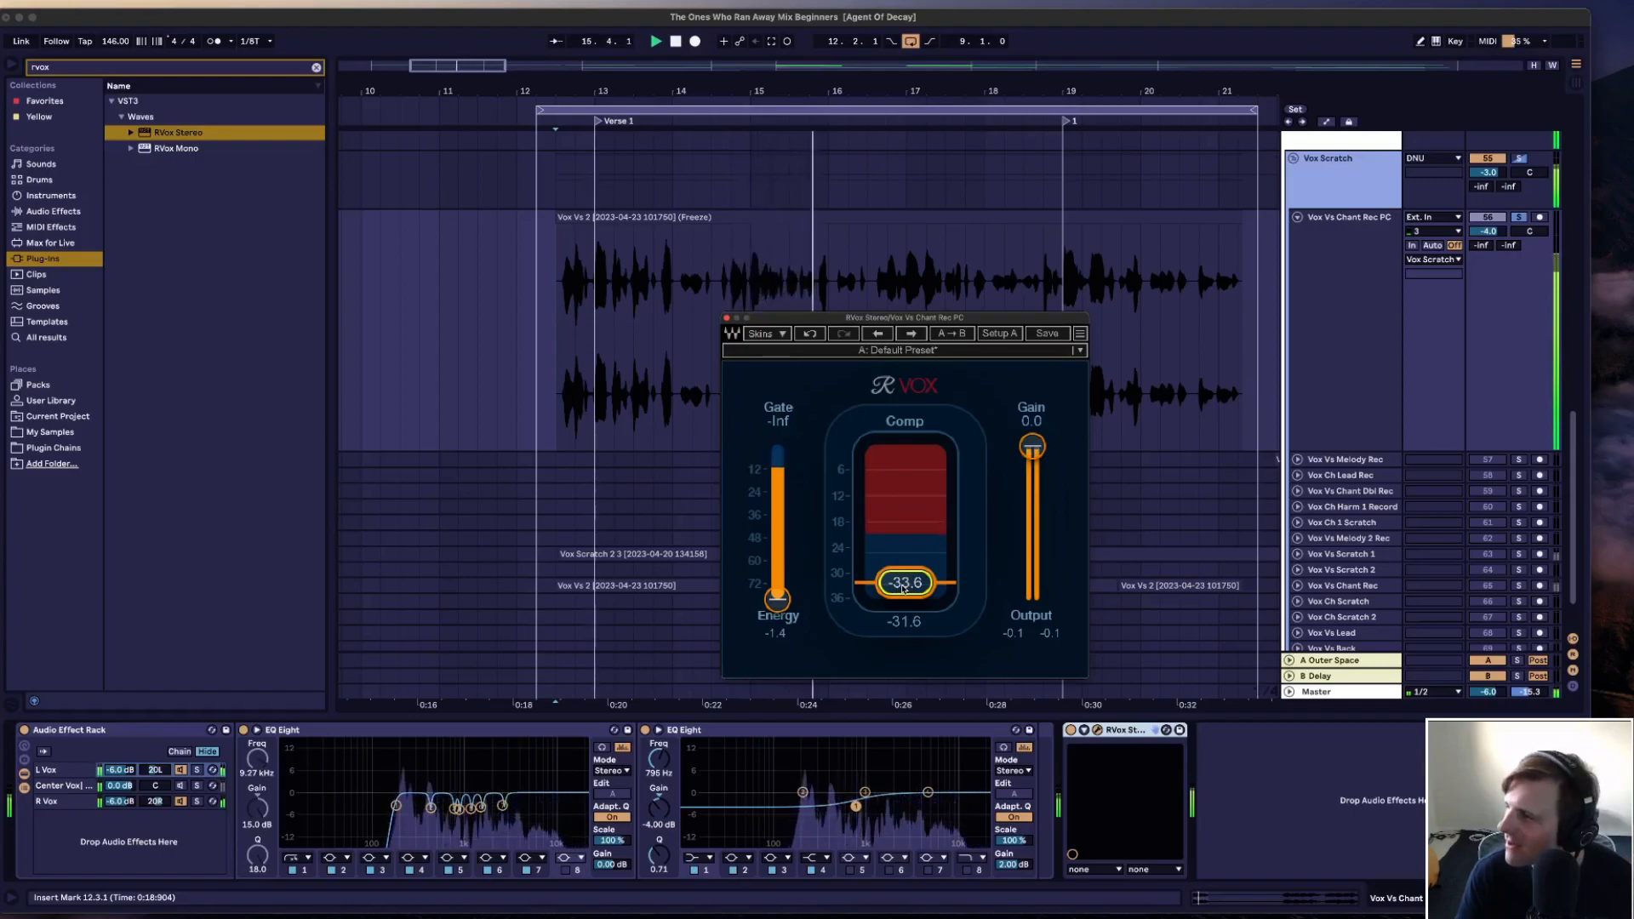
{"action": "key", "text": "space"}
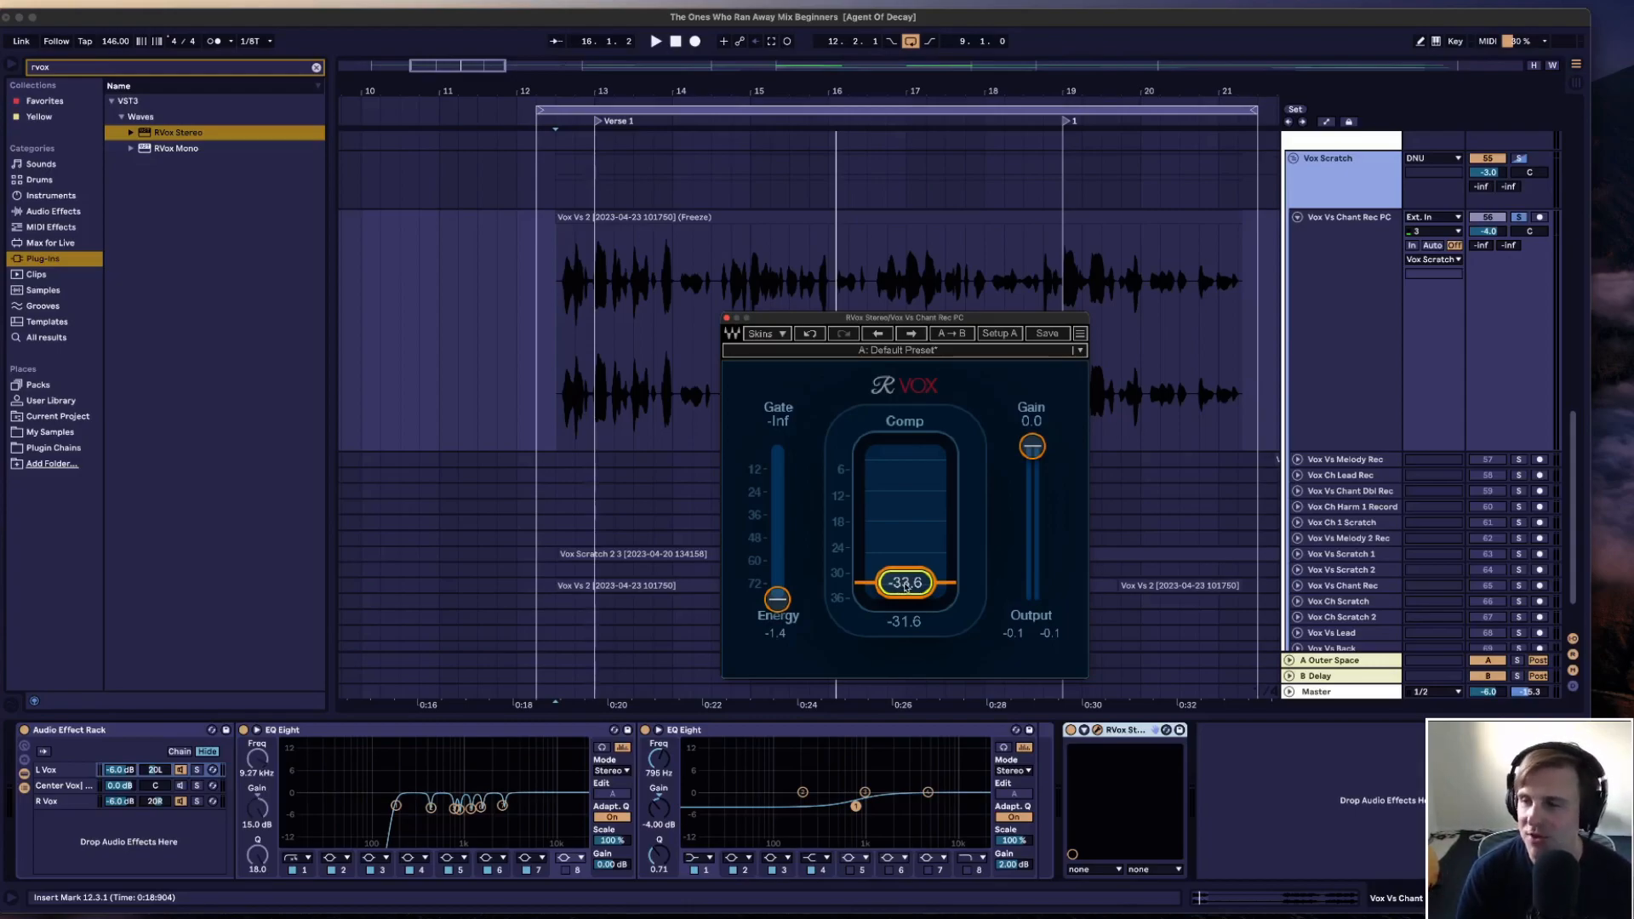
Raise RVox's Comp to -11.2 and fine-tune it to -10.6 while auditioning the vocal
{"action": "key", "text": "space"}
{"action": "left_click_drag", "start_coordinate": [906, 585], "coordinate": [904, 495]}
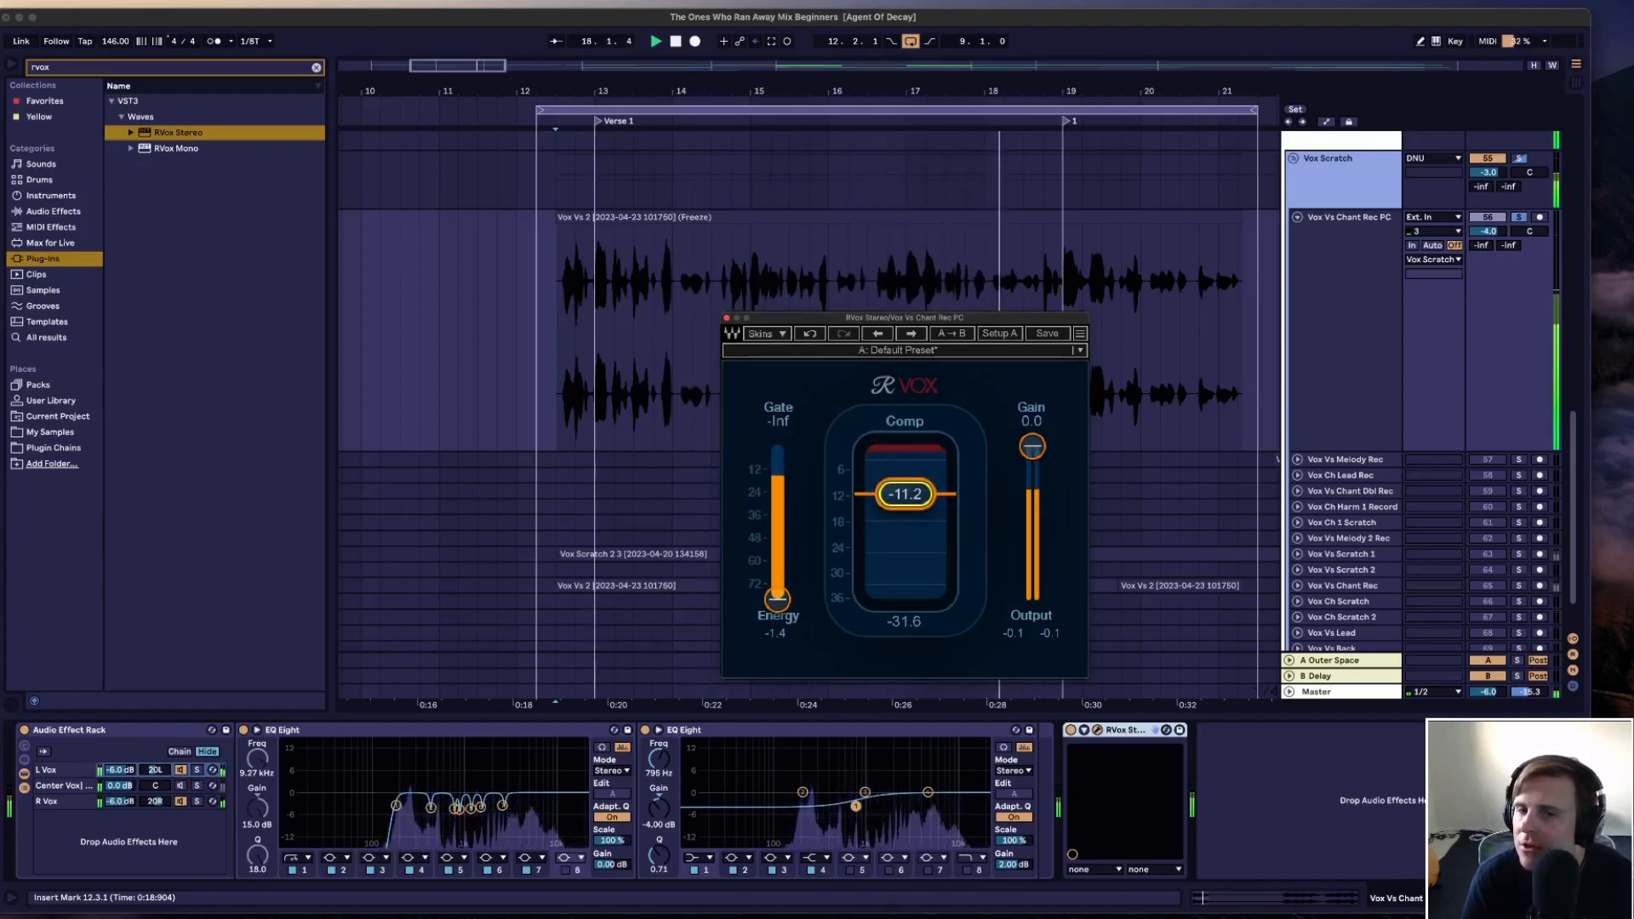
{"action": "key", "text": "space"}
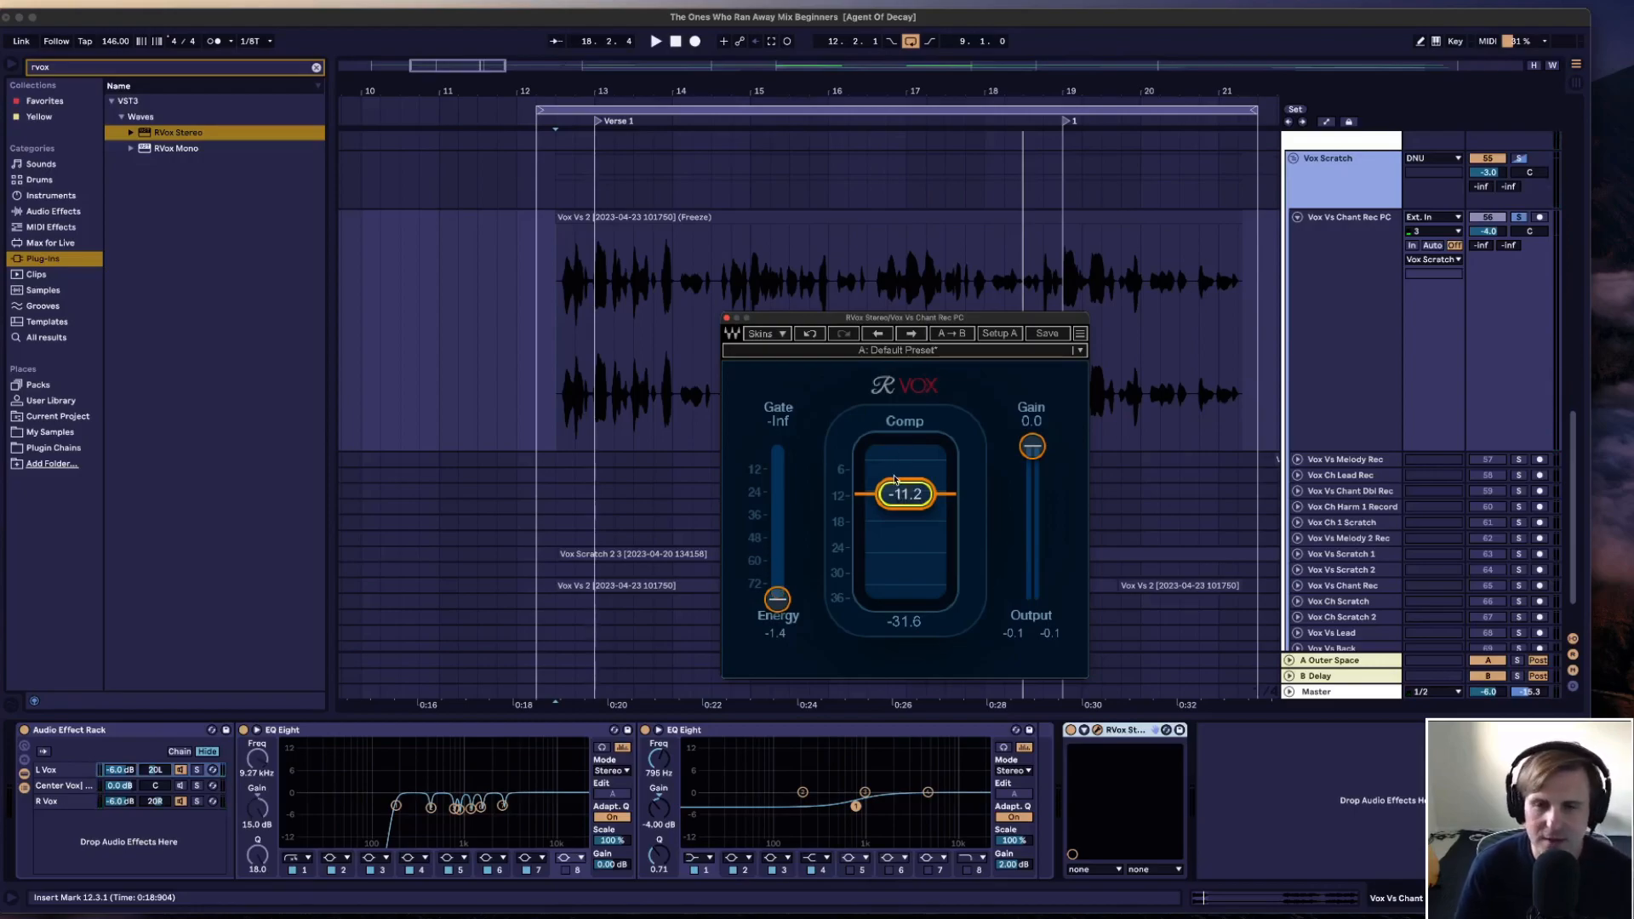
{"action": "key", "text": "space"}
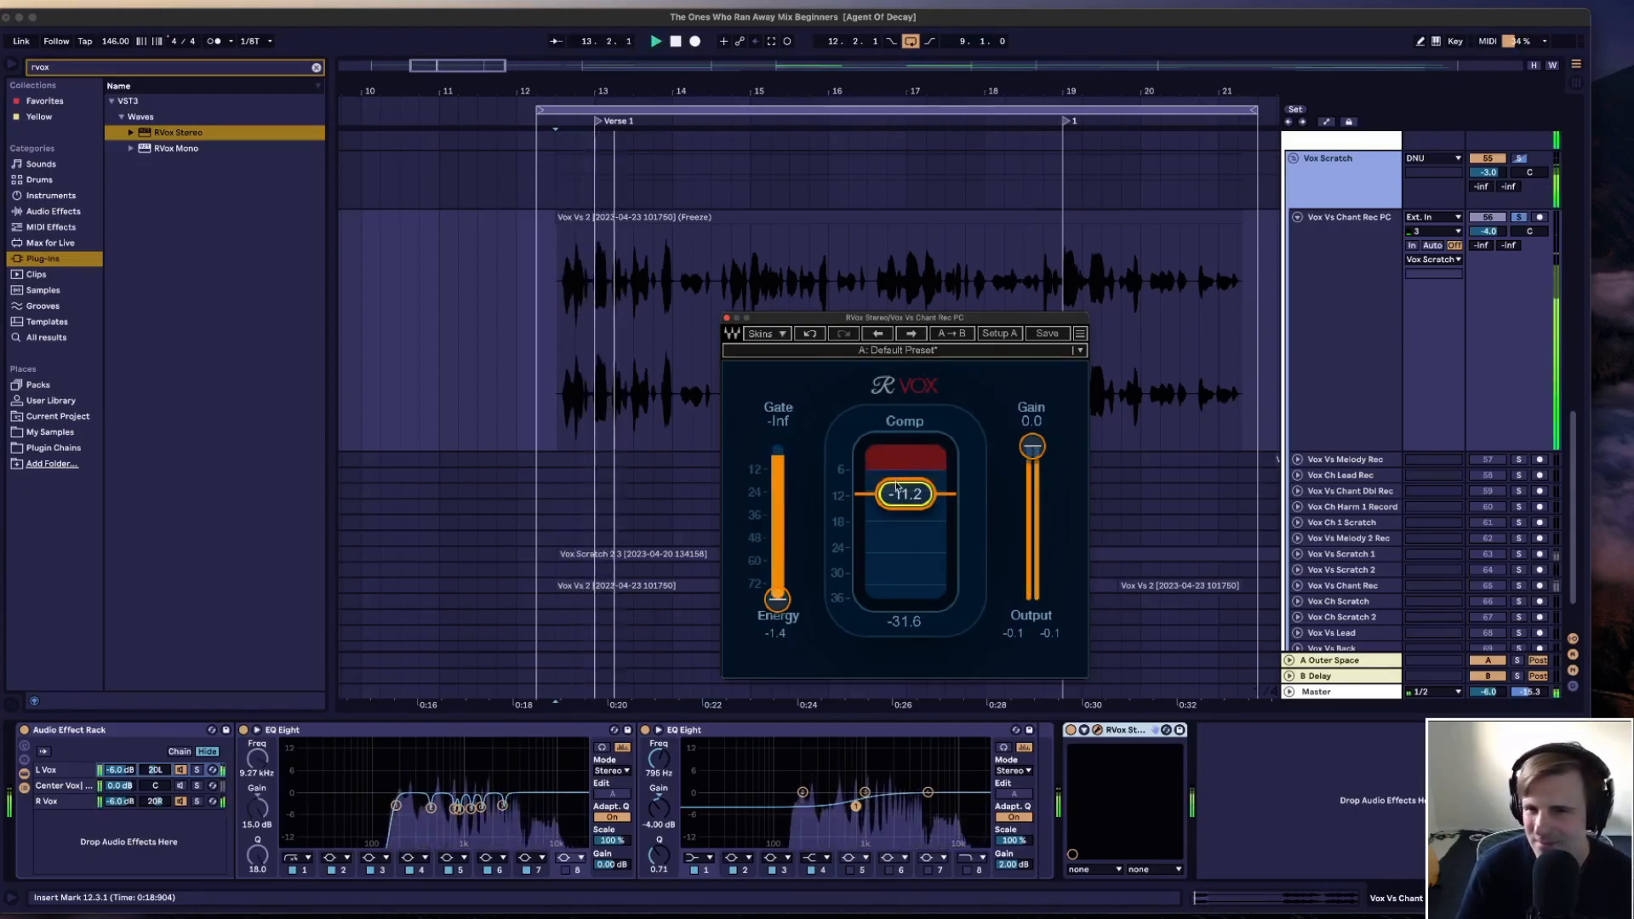
{"action": "left_click_drag", "start_coordinate": [898, 488], "coordinate": [898, 485]}
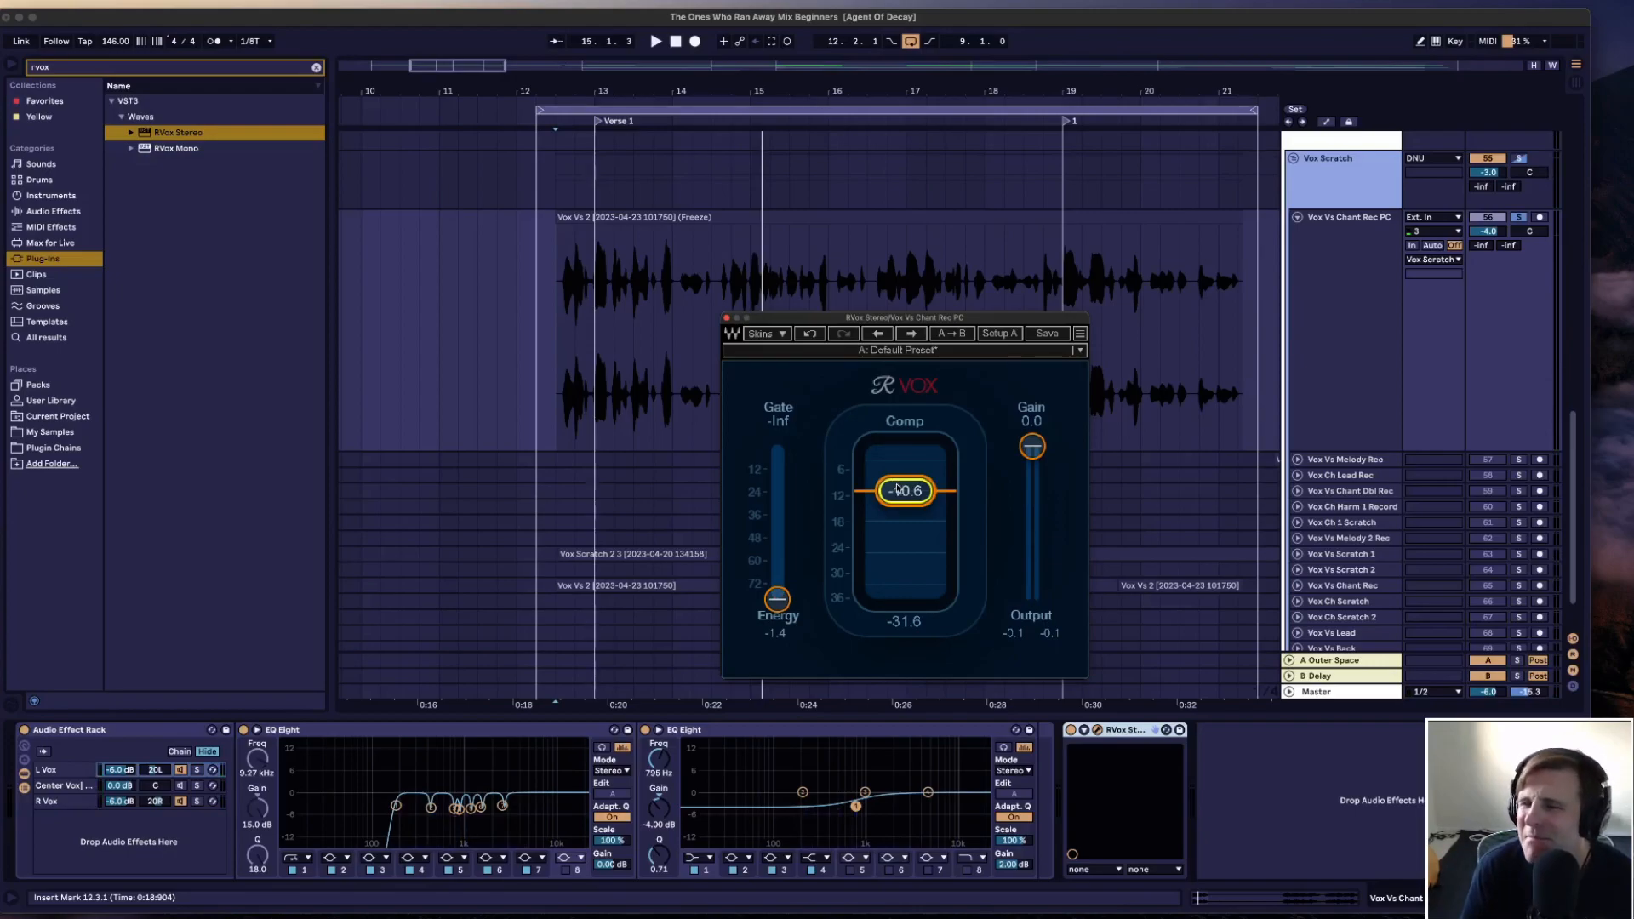
Raise RVox's Comp to -7.9 and settle it at -8.9 while auditioning the chant vocal
{"action": "key", "text": "space"}
{"action": "left_click_drag", "start_coordinate": [897, 488], "coordinate": [898, 479]}
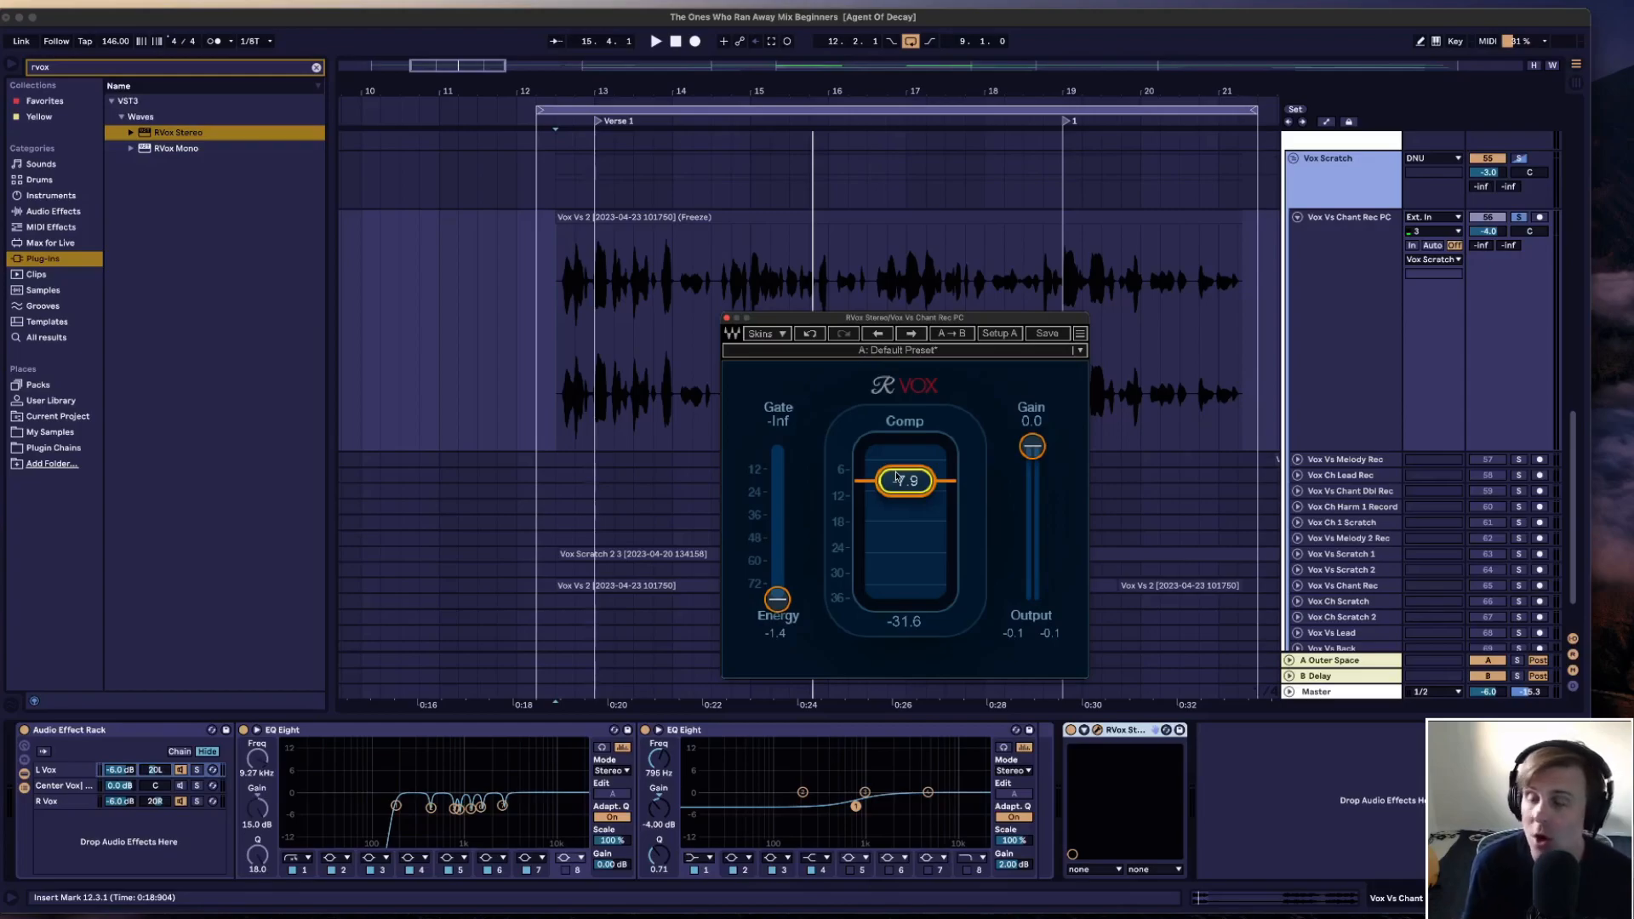
{"action": "key", "text": "space"}
{"action": "left_click_drag", "start_coordinate": [897, 477], "coordinate": [896, 483]}
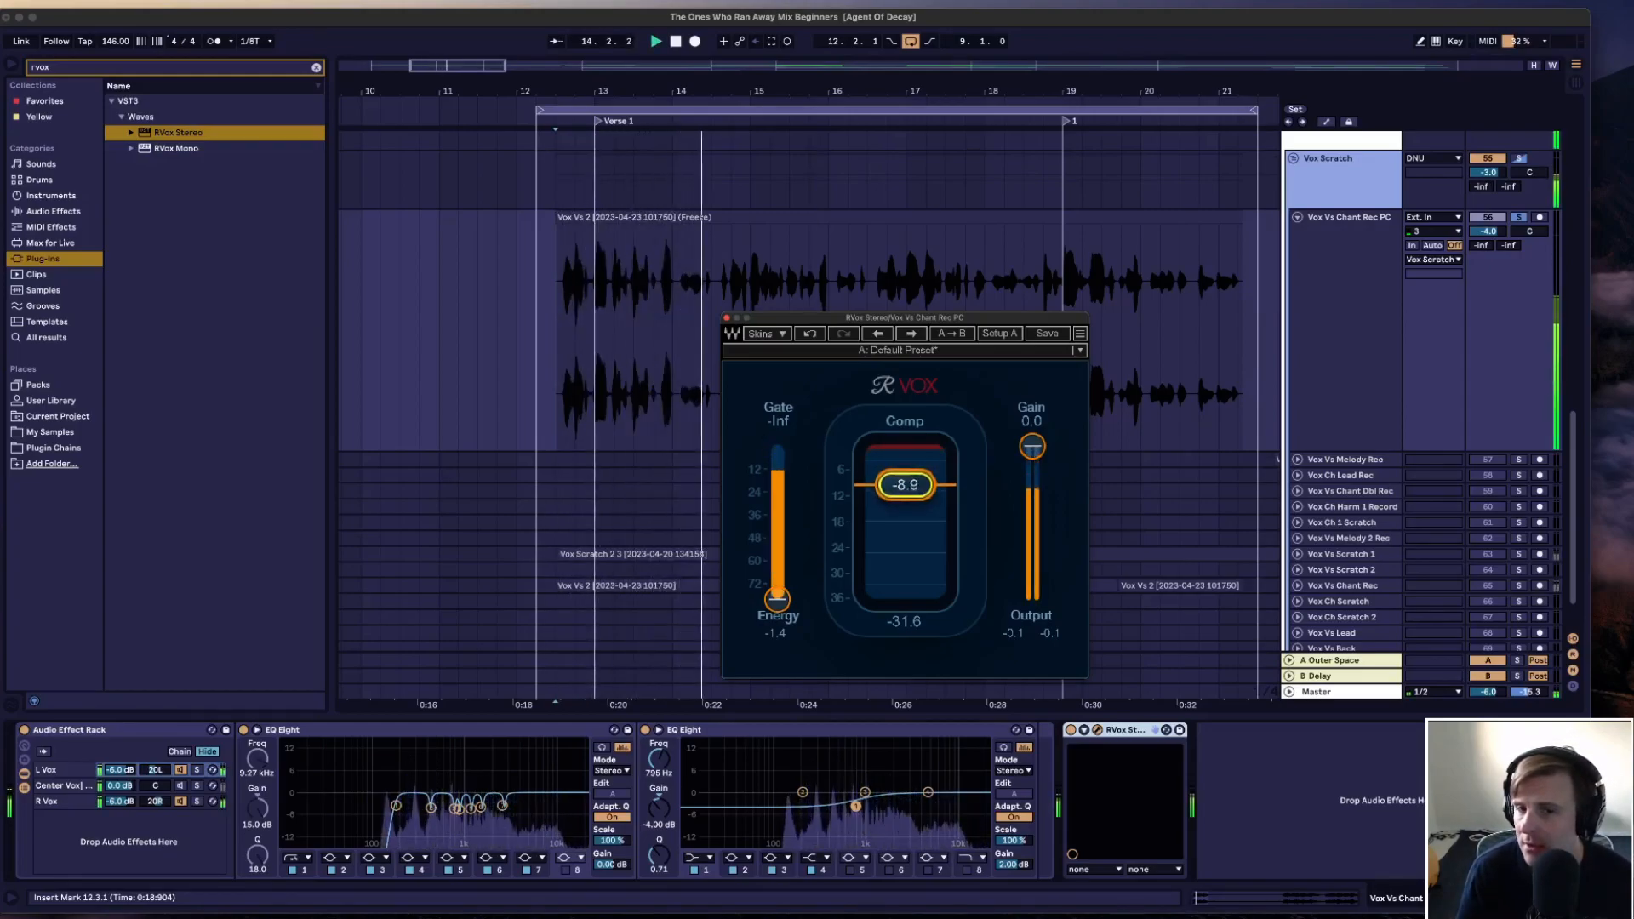
Bypass and re-enable RVox while replaying the chant vocal to compare it with and without compression
{"action": "left_click", "coordinate": [1075, 735]}
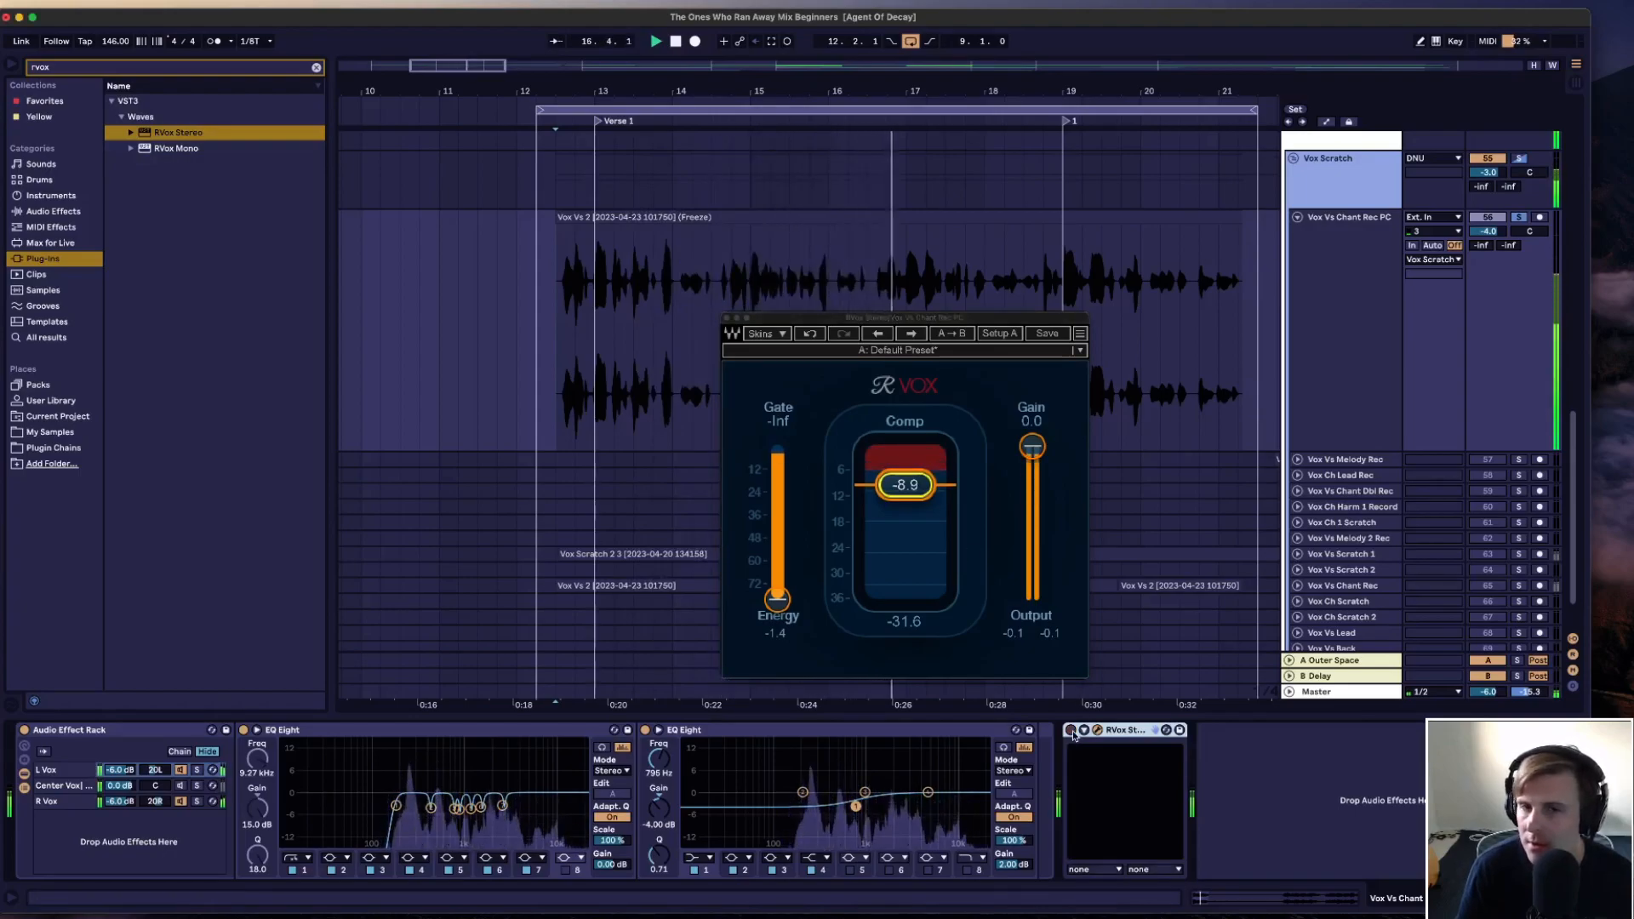
{"action": "key", "text": "space"}
{"action": "key", "text": "space"}
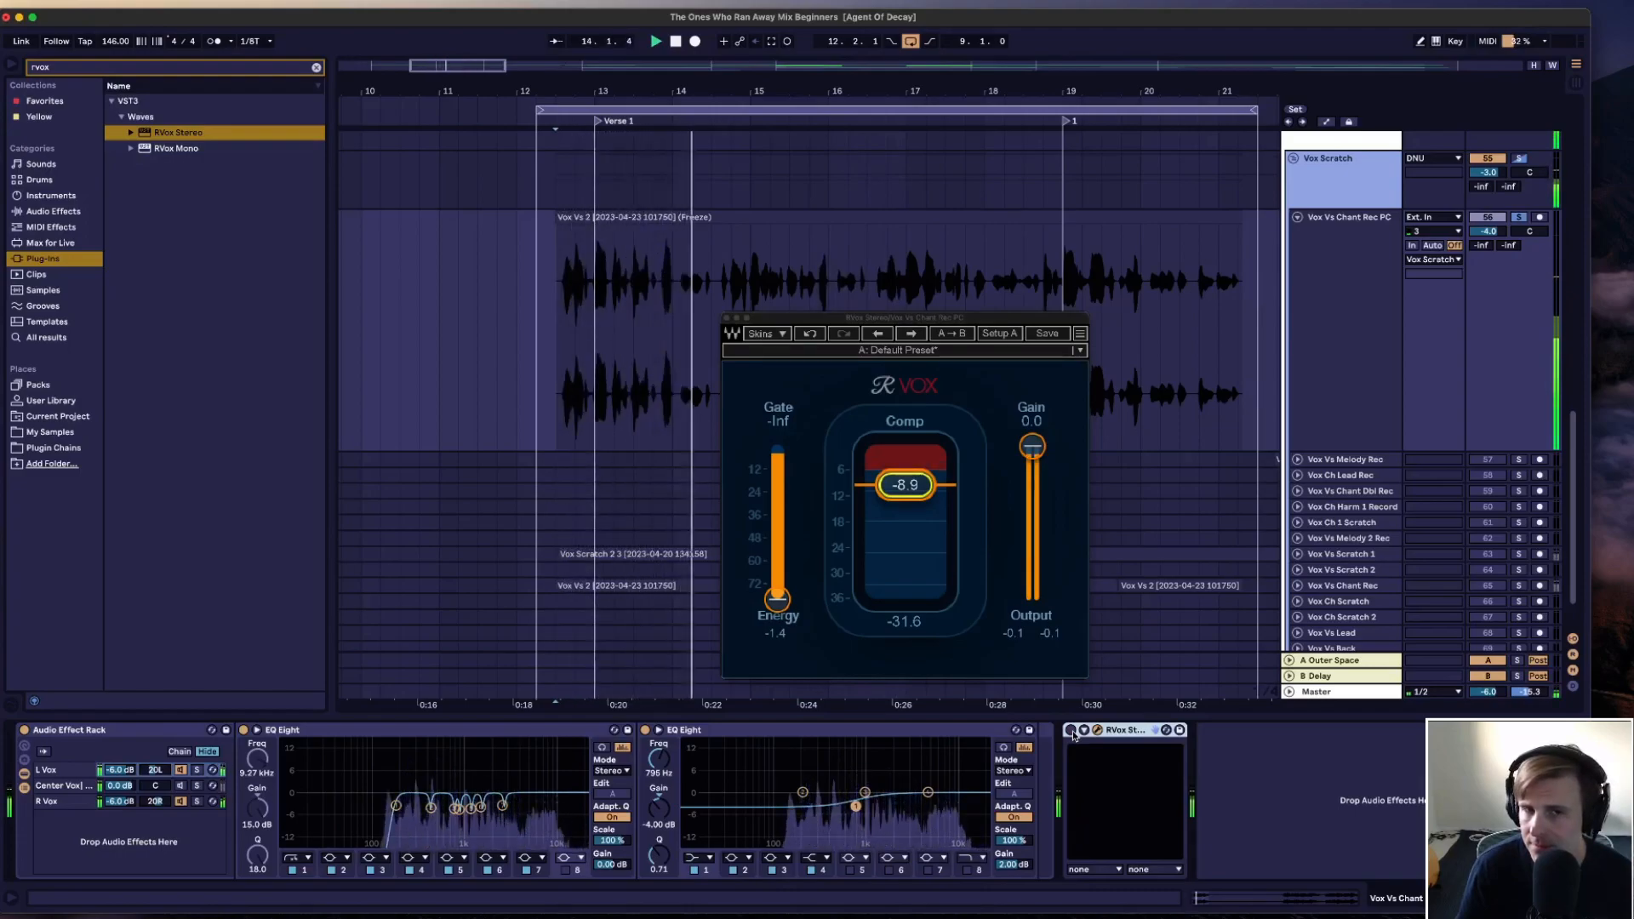
{"action": "key", "text": "space"}
{"action": "key", "text": "space"}
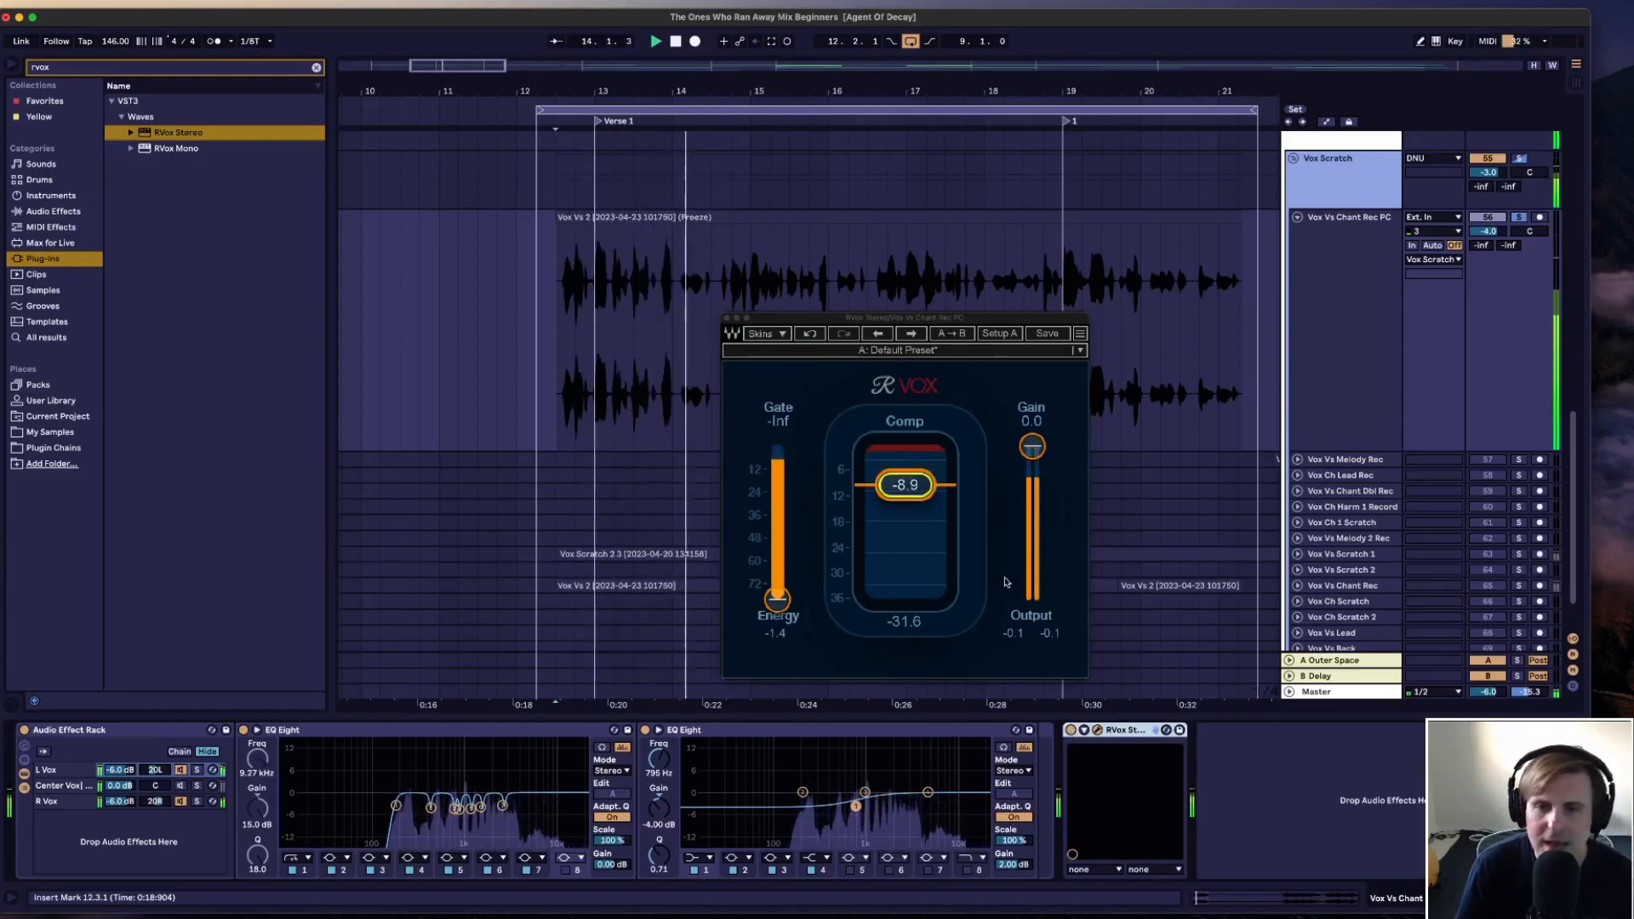
{"action": "key", "text": "space"}
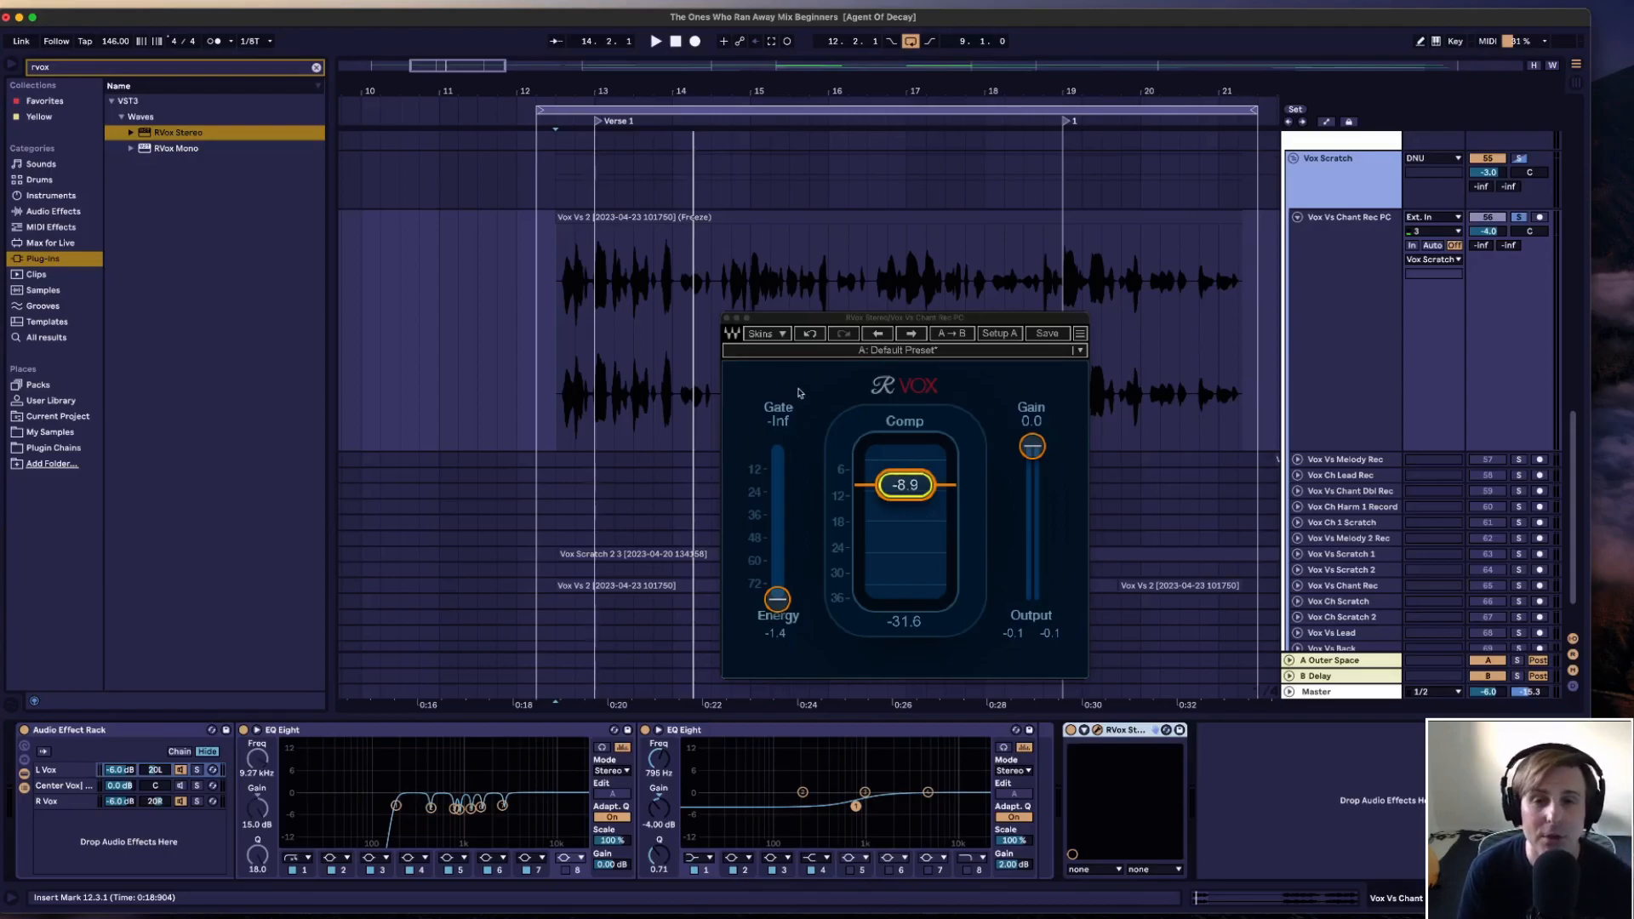
Close RVox and open the Neve 1073, 1176 Rev A and RVox Mono plug-ins on the Vox Vs Chant Flat track
{"action": "left_click", "coordinate": [727, 317]}
{"action": "scroll", "coordinate": [928, 584], "scroll_direction": "up", "scroll_amount": 10}
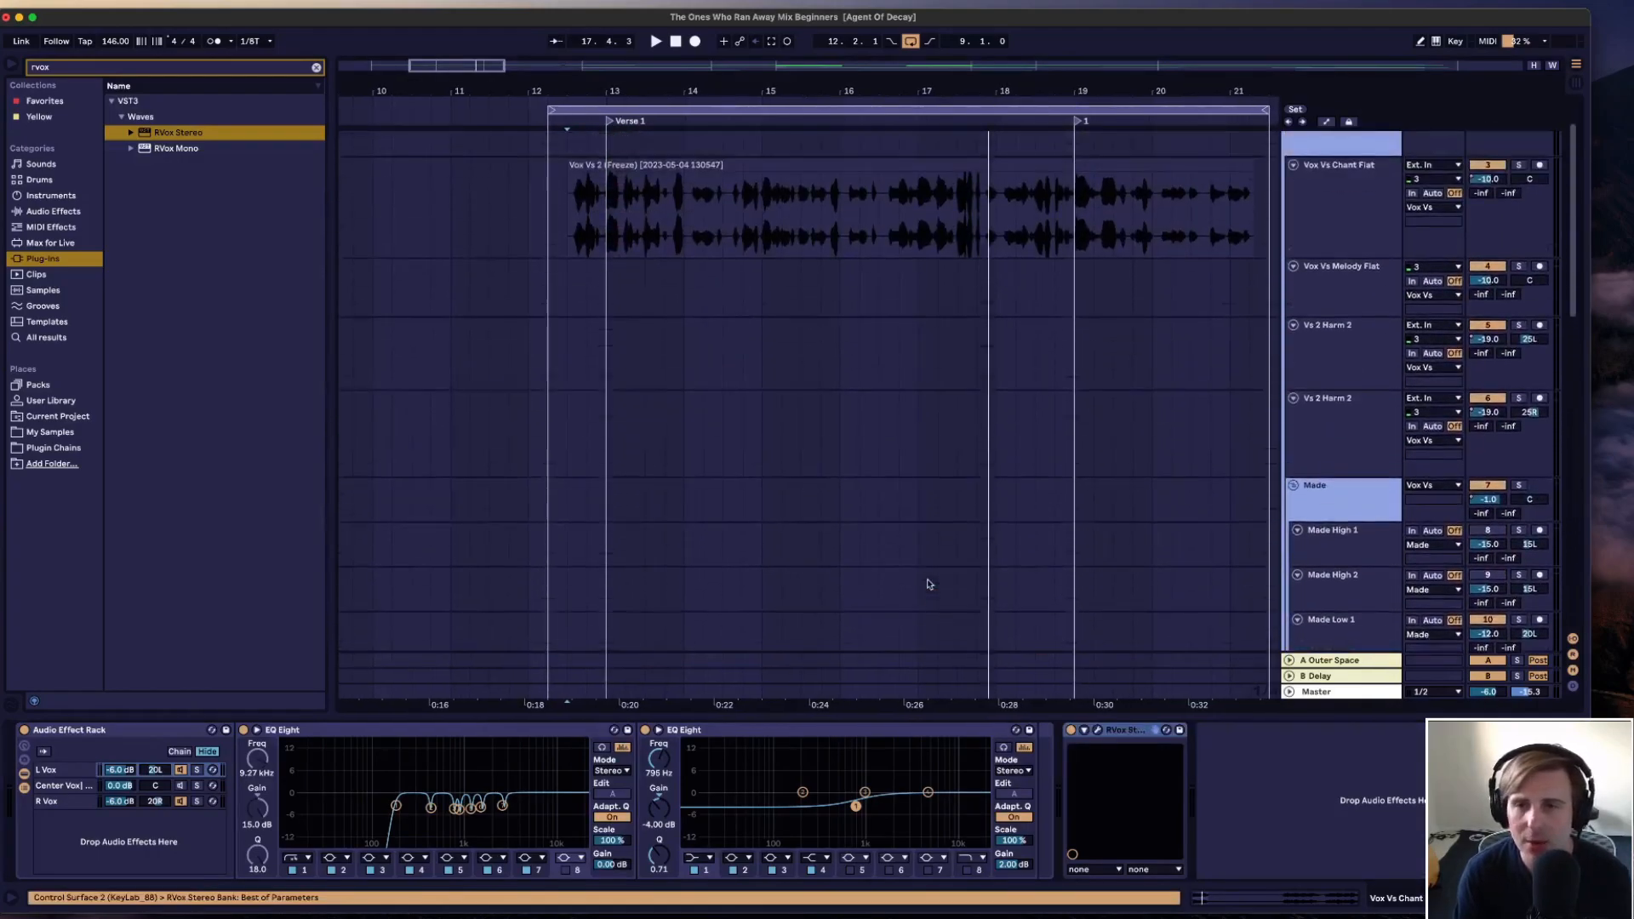
{"action": "left_click", "coordinate": [1324, 278]}
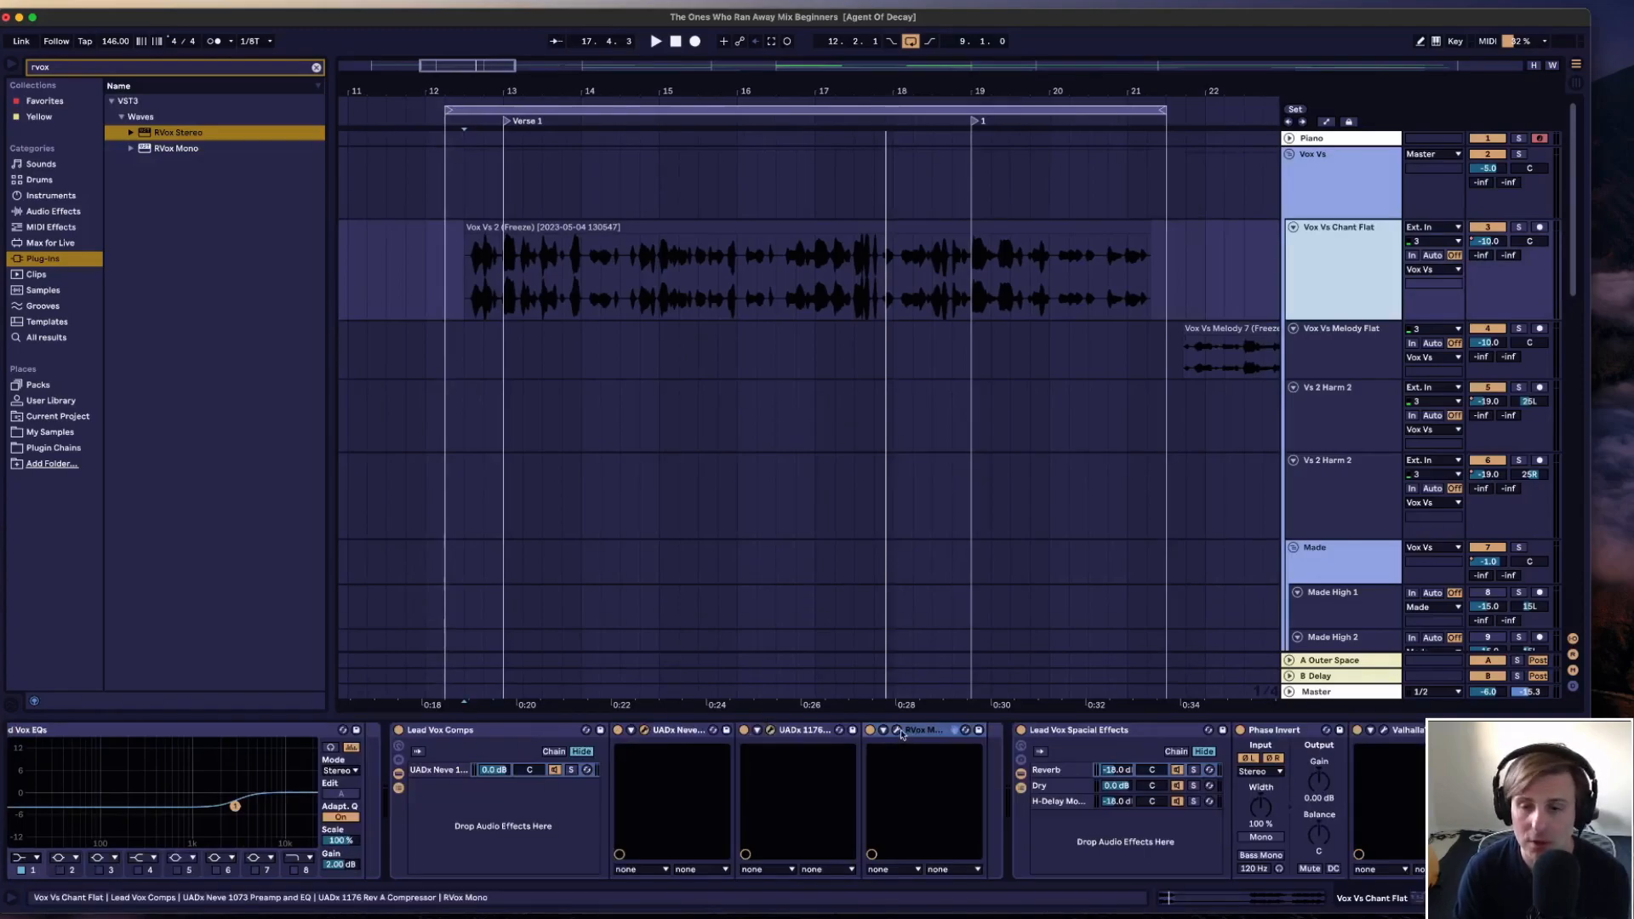
{"action": "left_click", "coordinate": [644, 730]}
{"action": "left_click_drag", "start_coordinate": [1296, 87], "coordinate": [728, 223]}
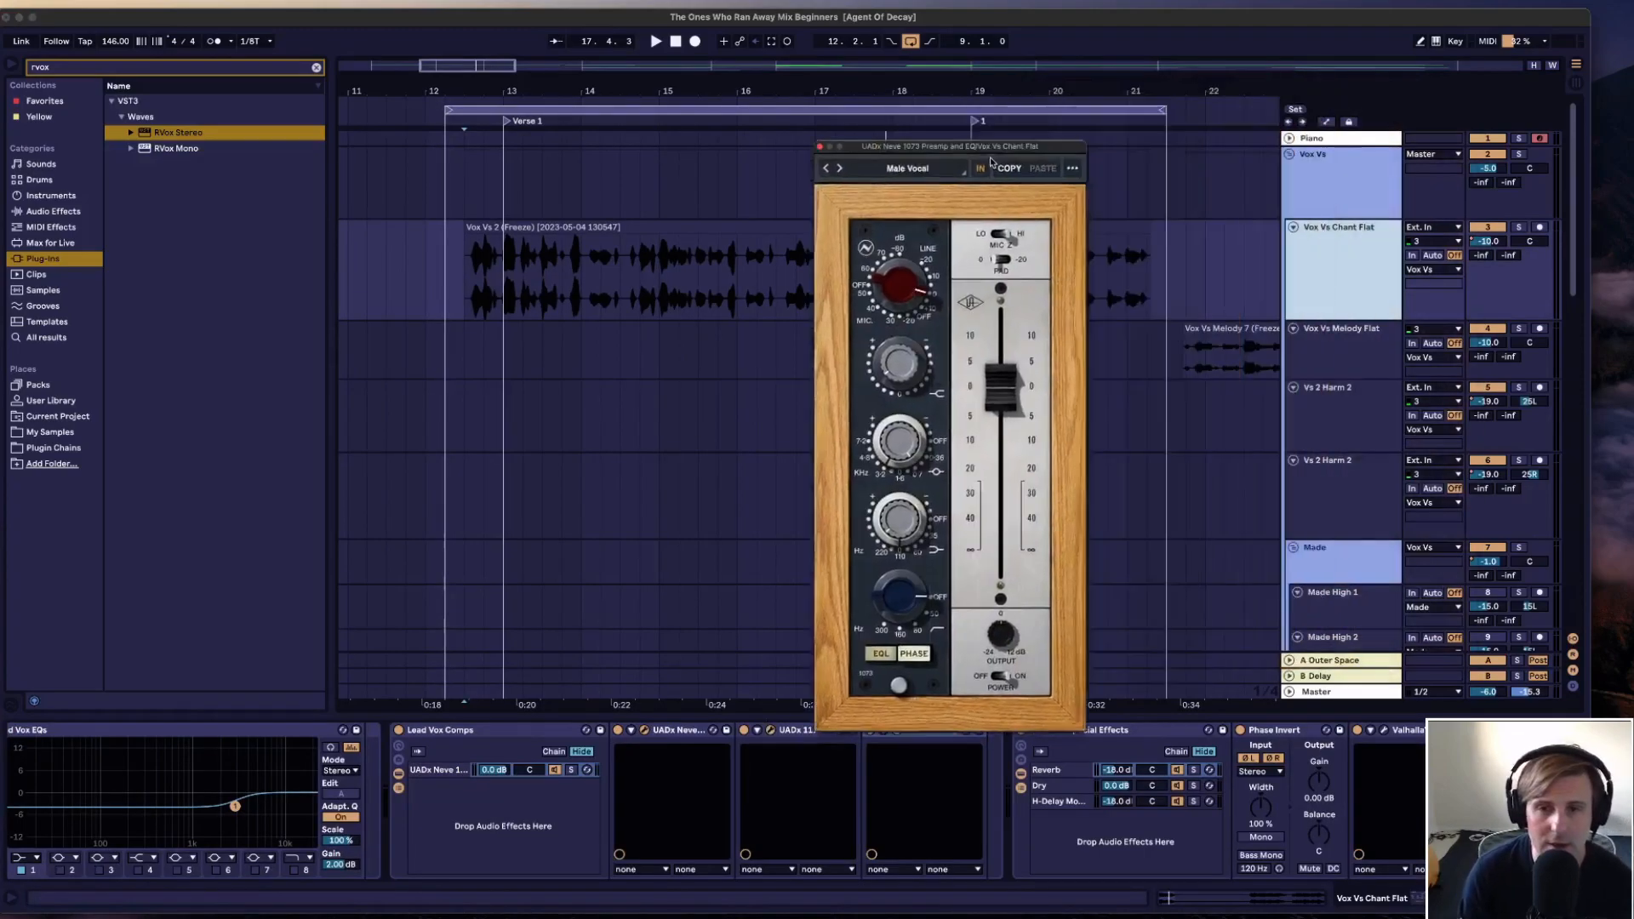
{"action": "left_click", "coordinate": [896, 730]}
{"action": "left_click_drag", "start_coordinate": [1362, 340], "coordinate": [1033, 352]}
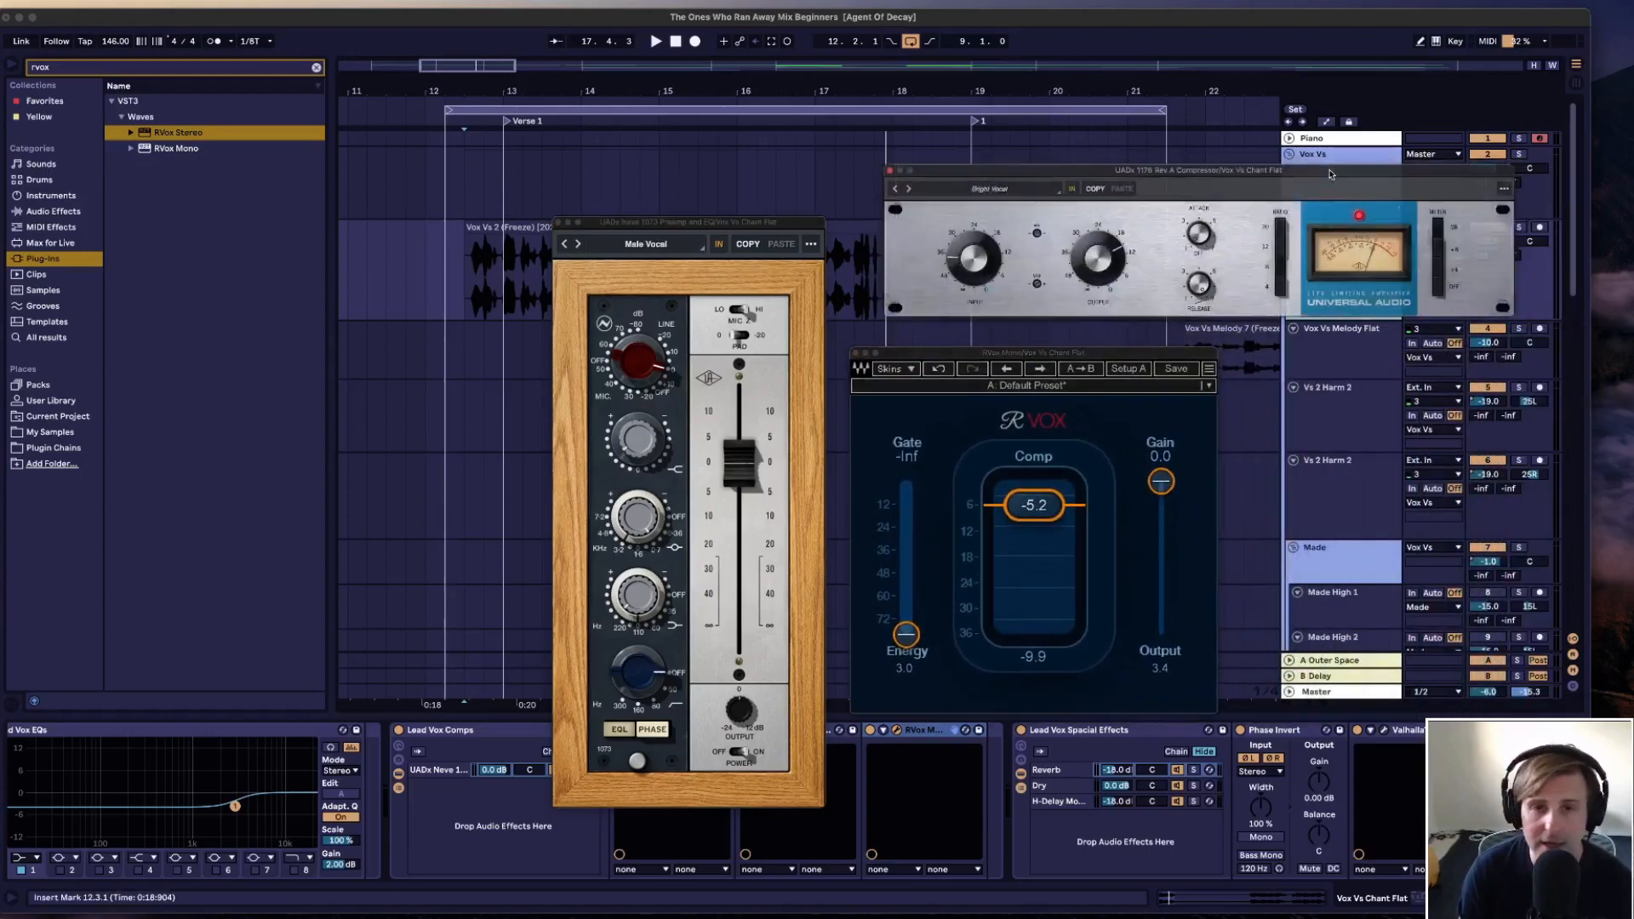
Arrange the plug-in windows so the 1176 sits above RVox Mono and both sit beside the Neve 1073
{"action": "left_click_drag", "start_coordinate": [1322, 171], "coordinate": [1270, 121]}
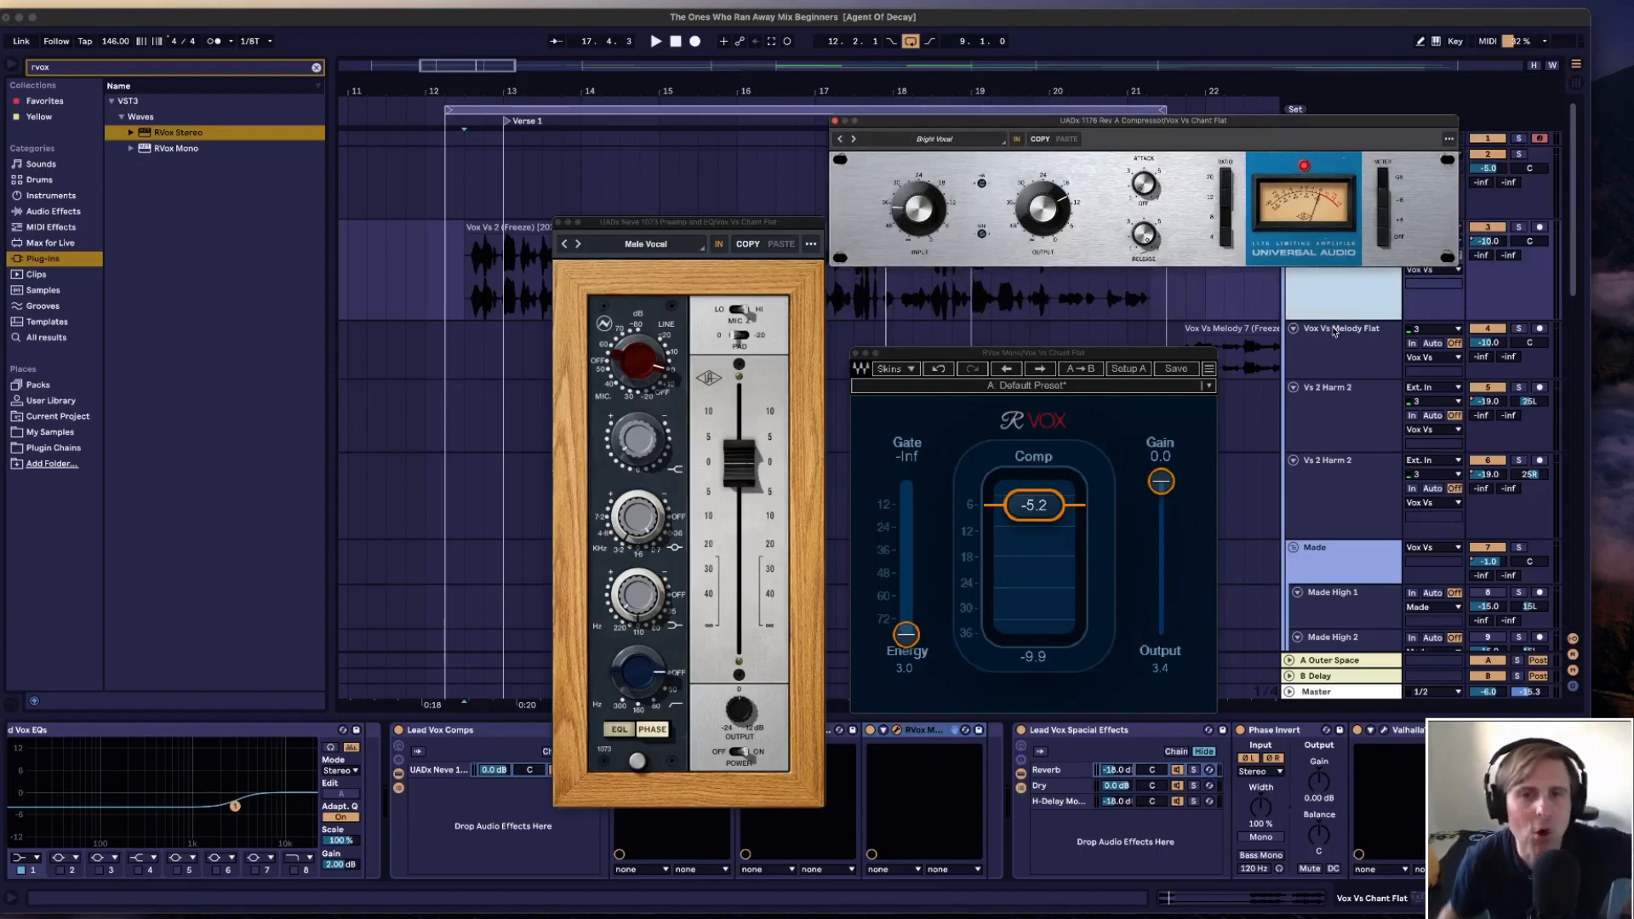
{"action": "left_click", "coordinate": [587, 308]}
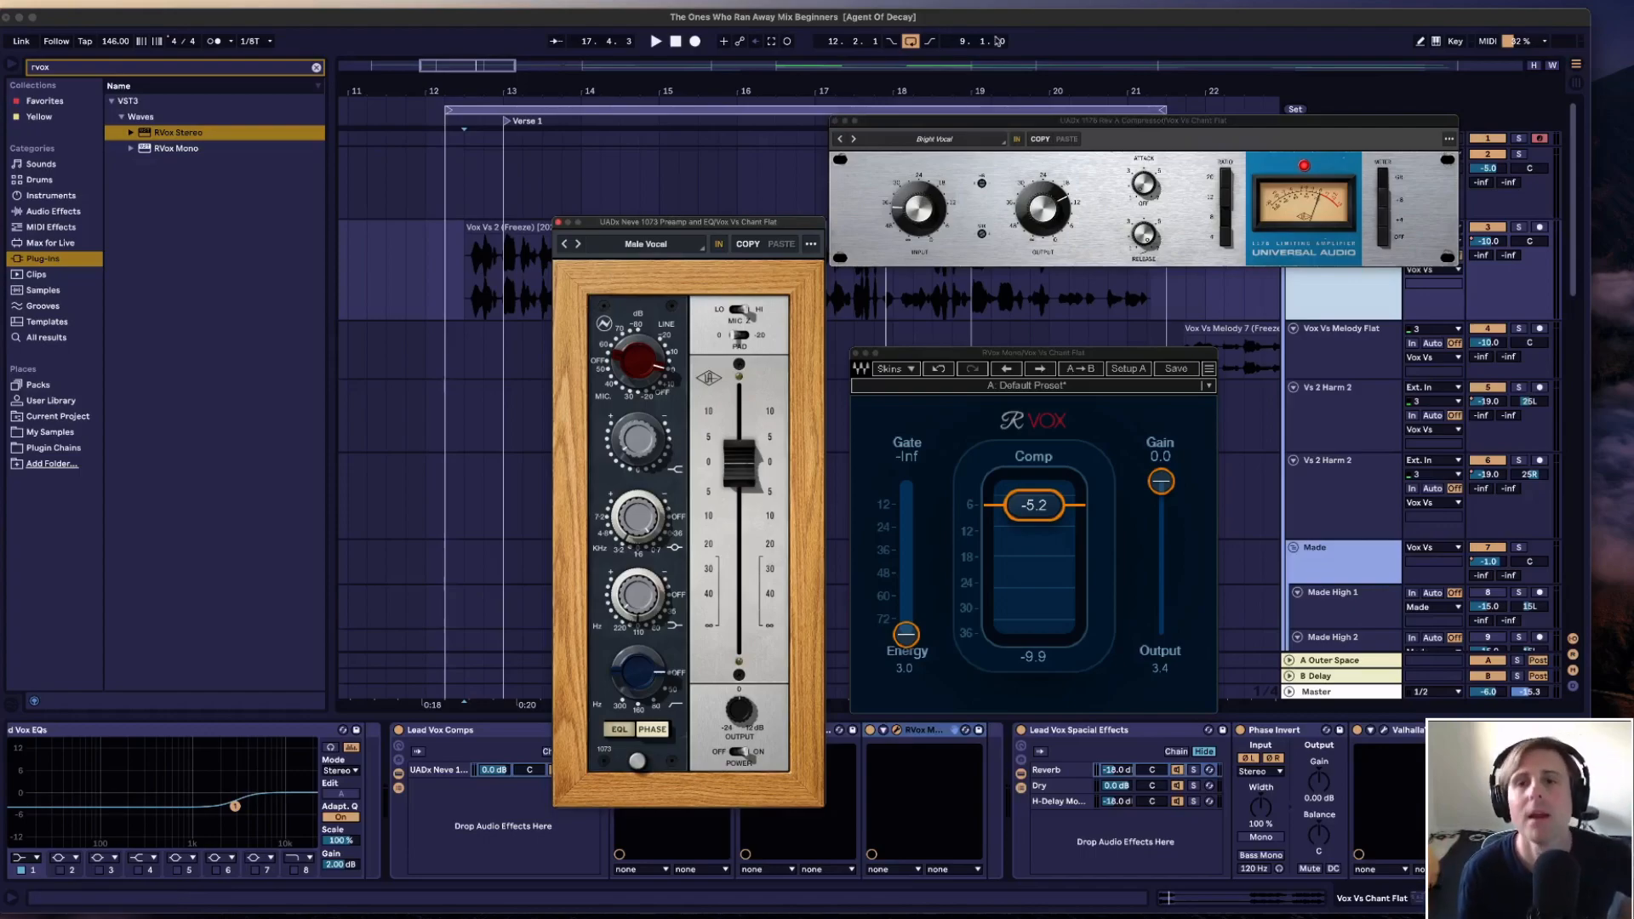
{"action": "left_click_drag", "start_coordinate": [1134, 121], "coordinate": [1141, 178]}
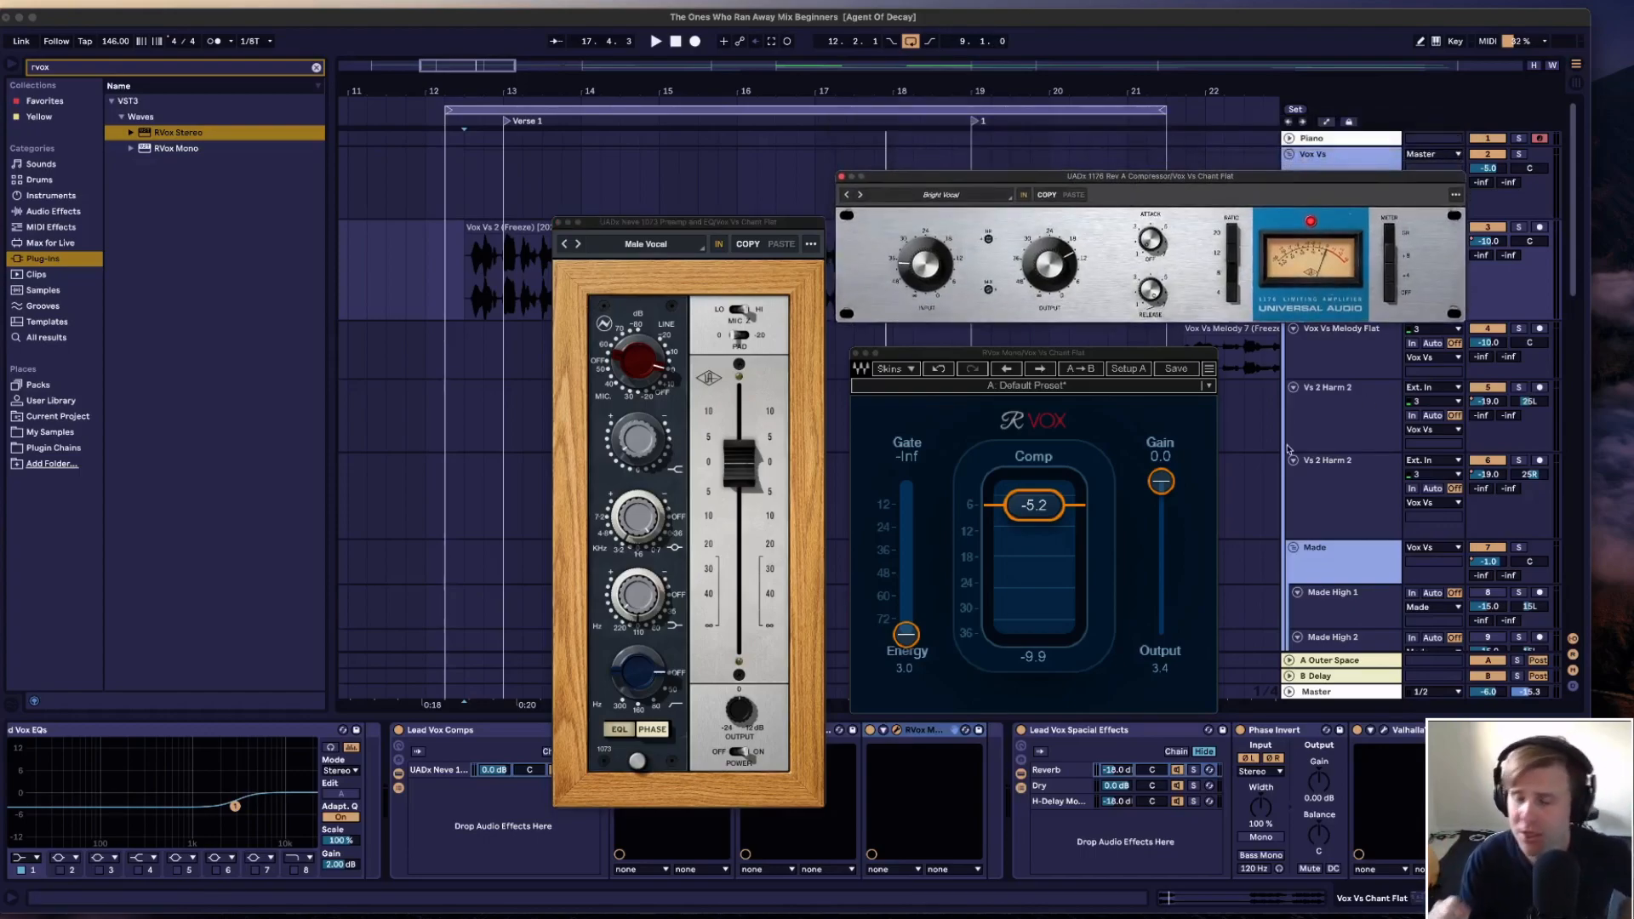
{"action": "left_click", "coordinate": [1136, 425]}
{"action": "left_click_drag", "start_coordinate": [1147, 361], "coordinate": [1176, 342]}
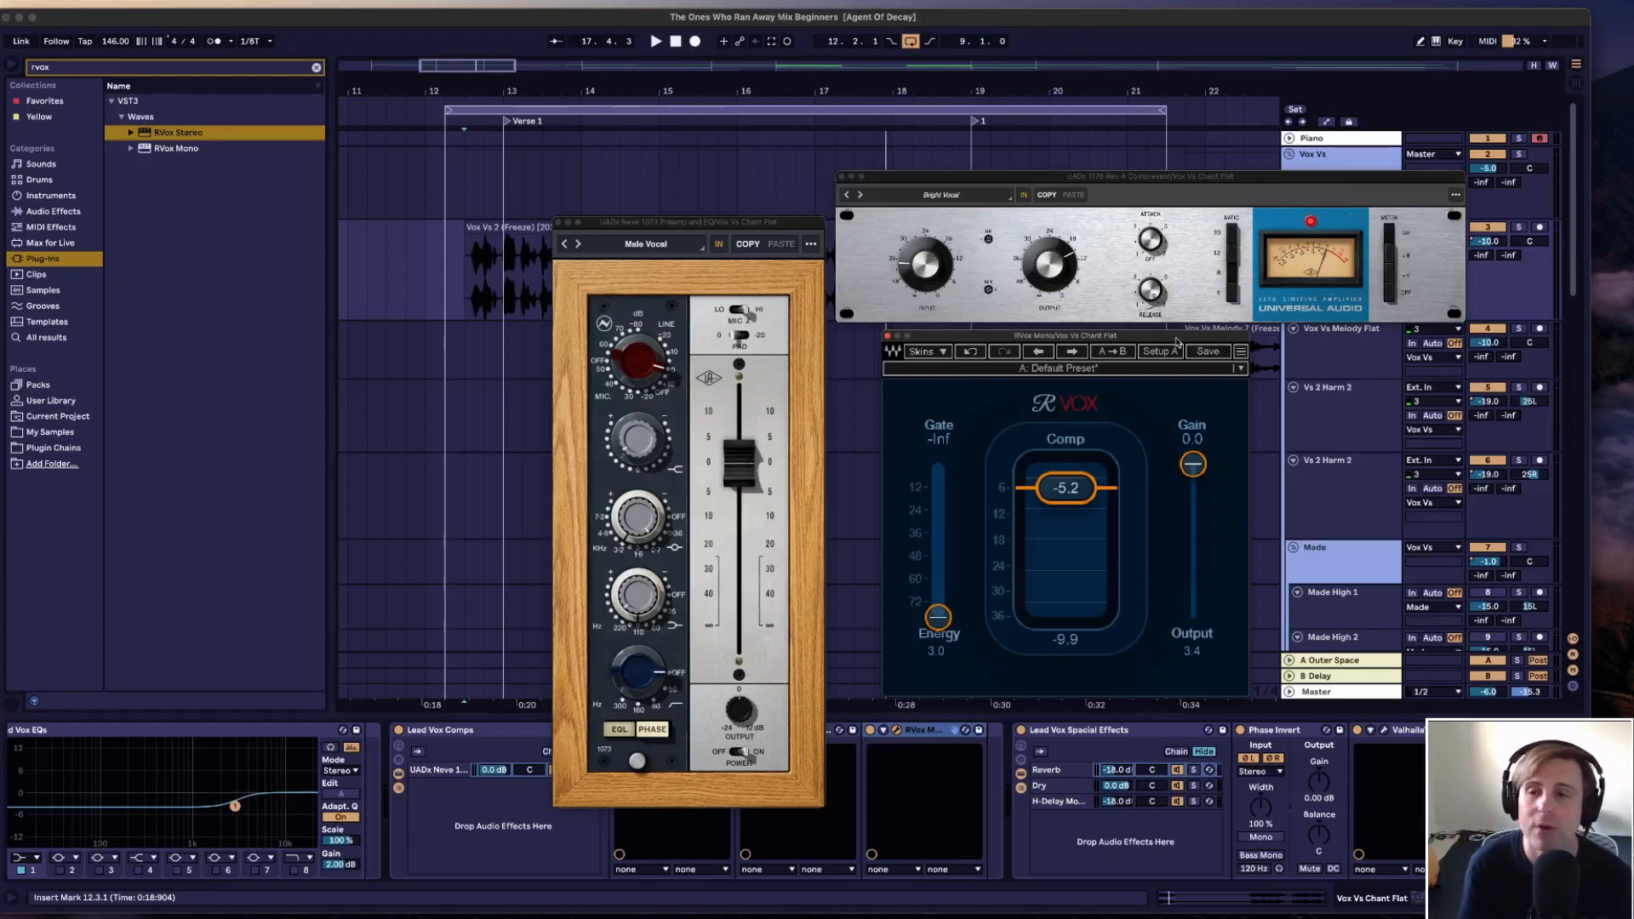
Solo Vox Vs Chant Flat, play it to hear the full compression chain, and unsolo the track
{"action": "left_click_drag", "start_coordinate": [1297, 185], "coordinate": [1087, 205]}
{"action": "left_click", "coordinate": [1521, 228]}
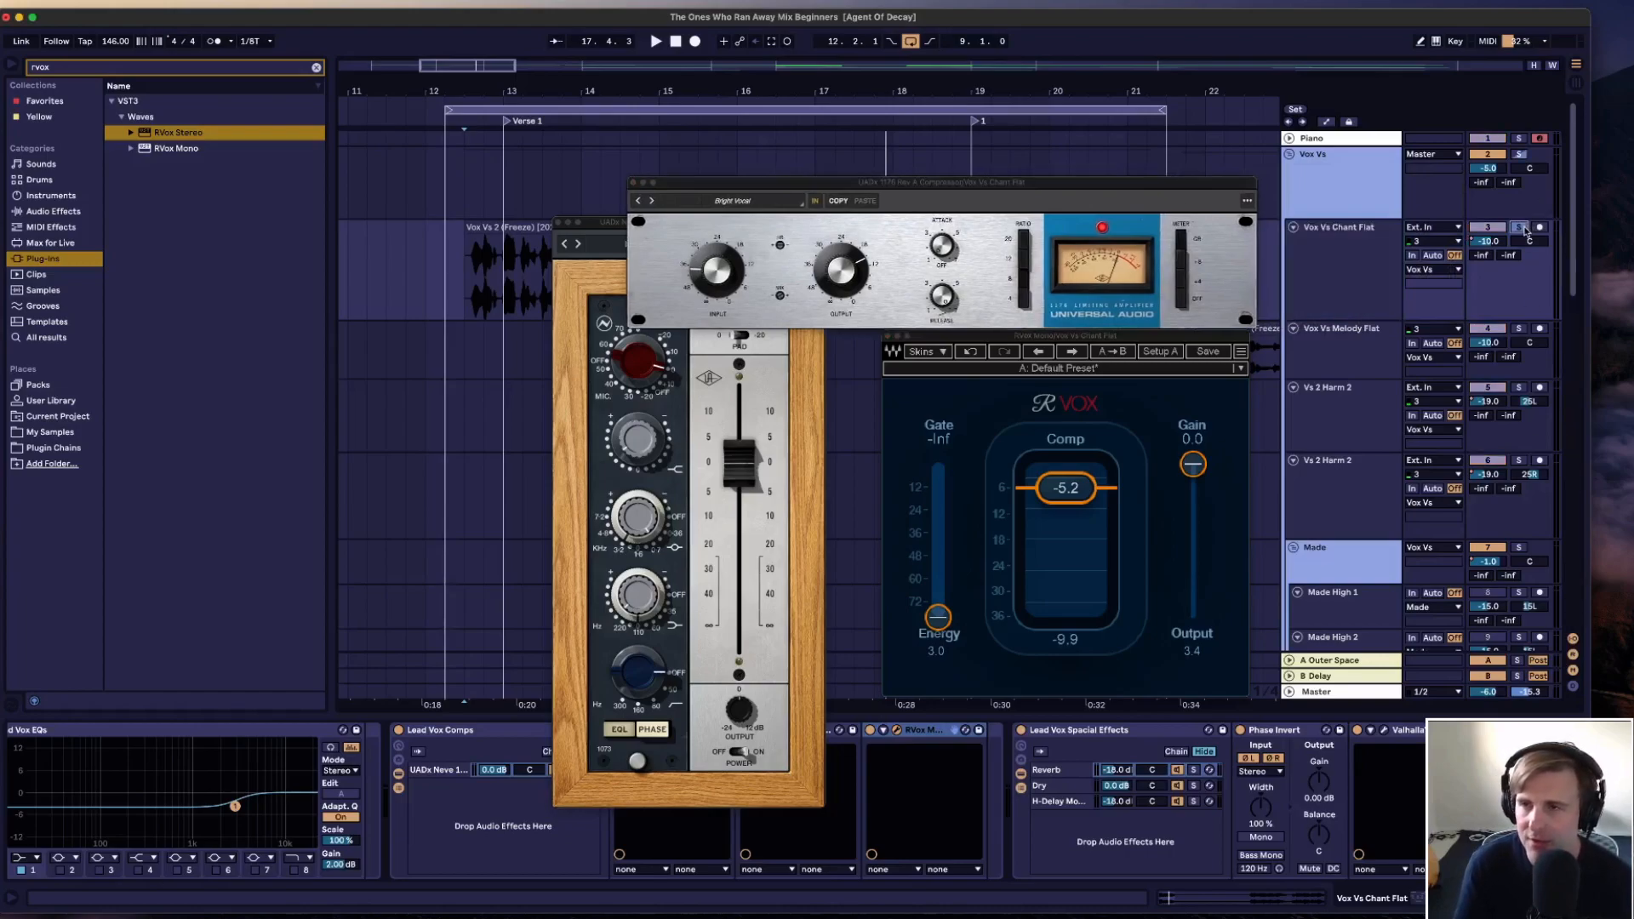
{"action": "key", "text": "space"}
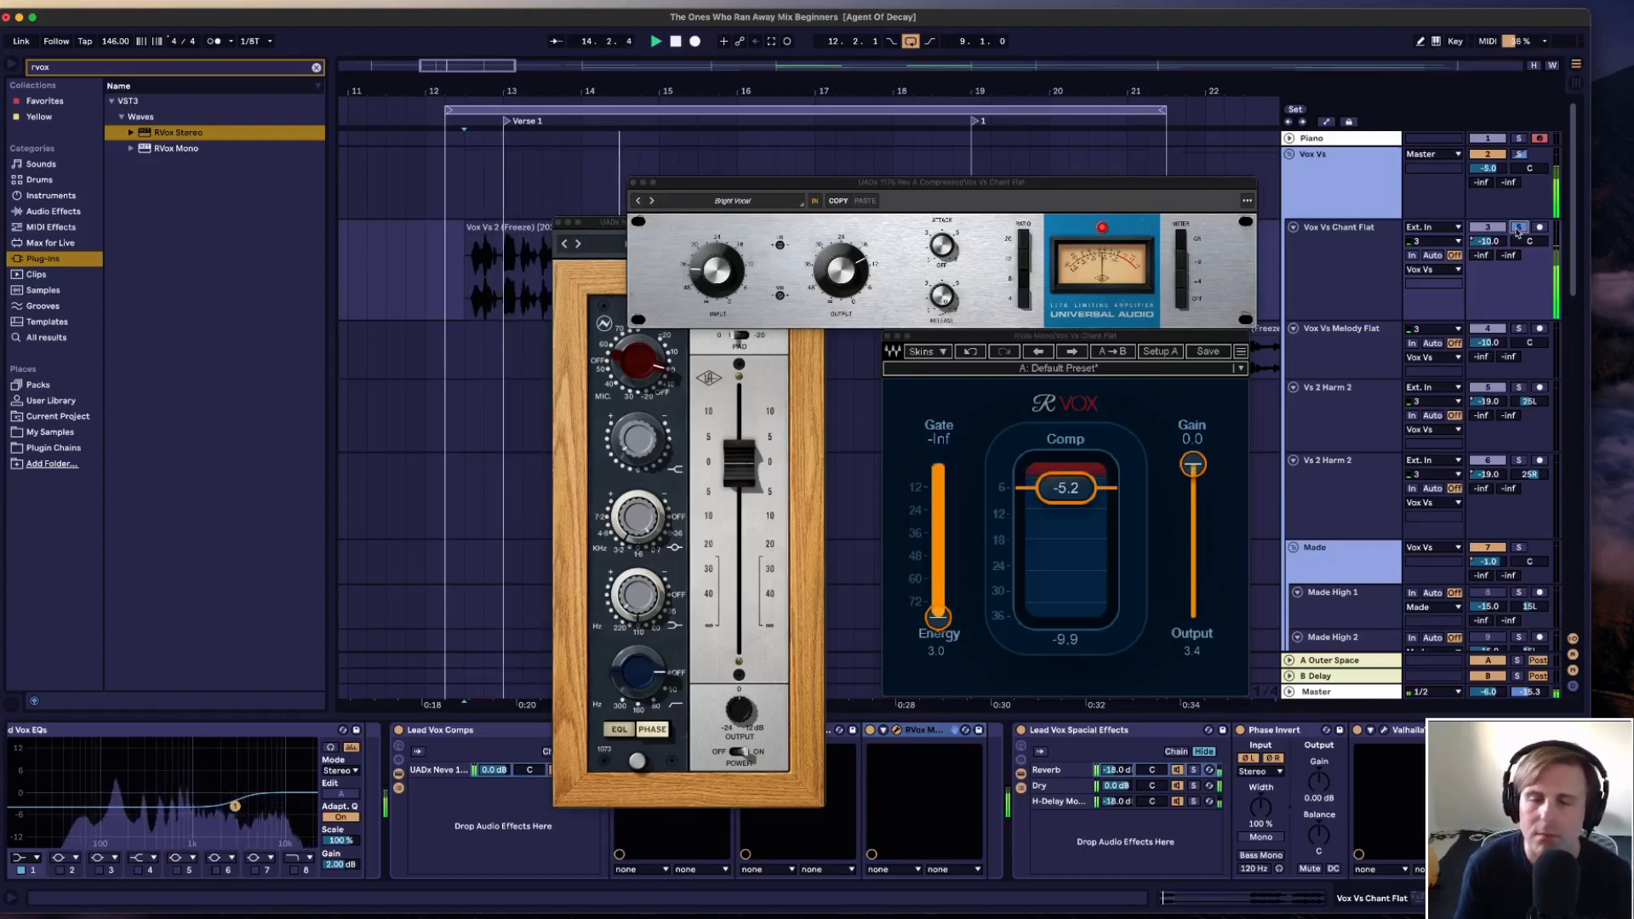
{"action": "left_click", "coordinate": [1518, 228]}
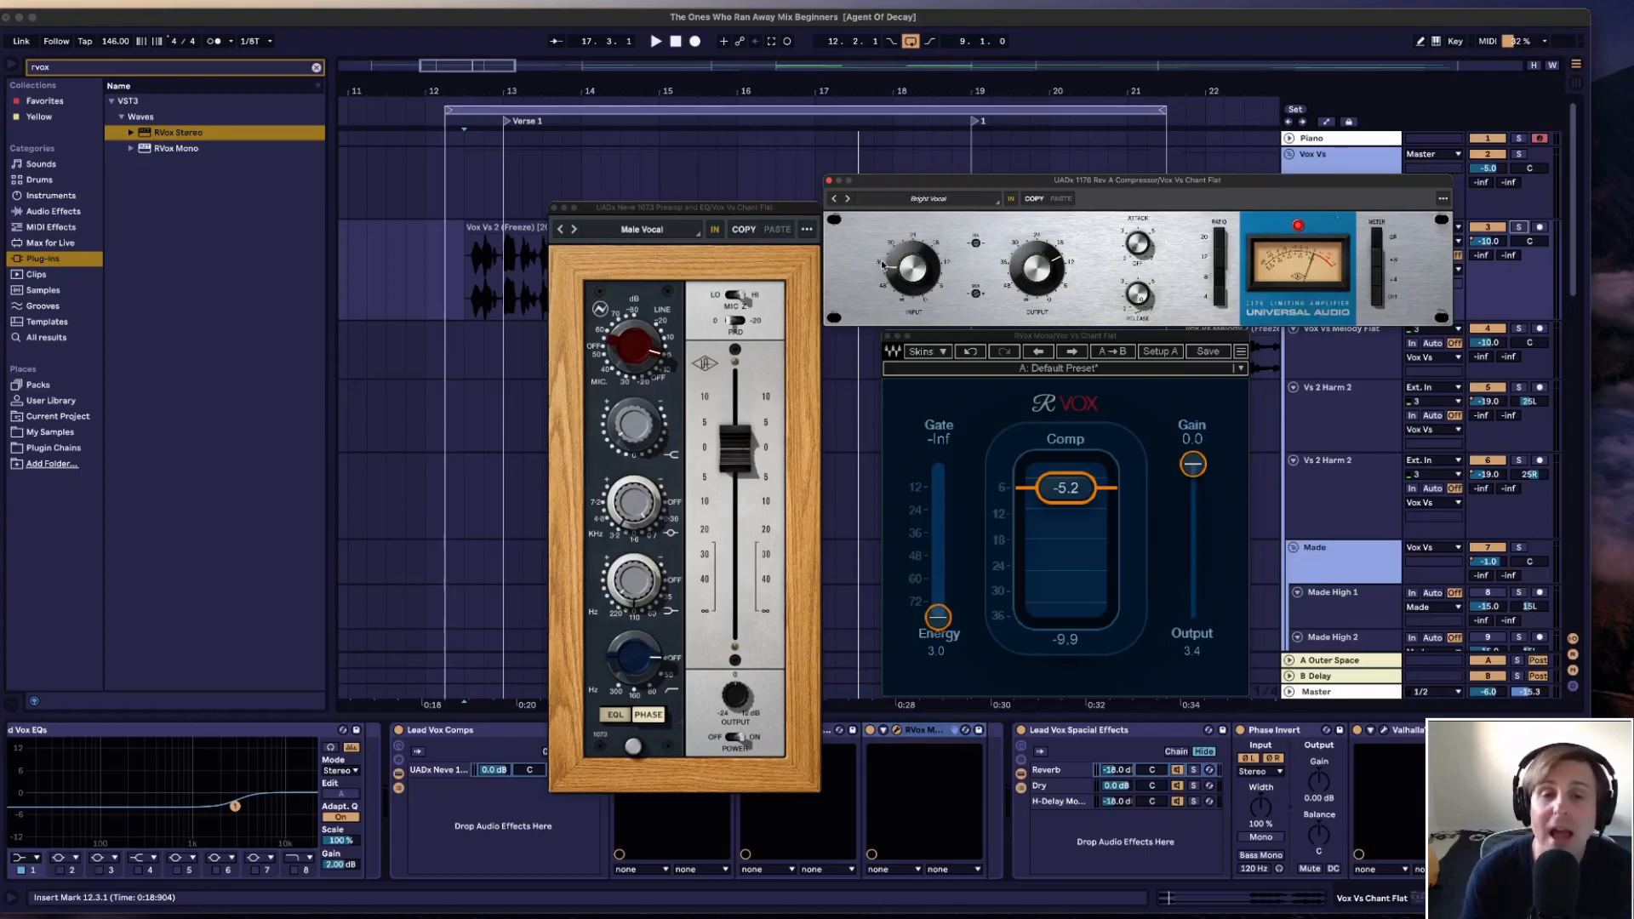
Look through the Neve 1073 preset list and close it, keeping the Male Vocal preset
{"action": "left_click", "coordinate": [651, 230]}
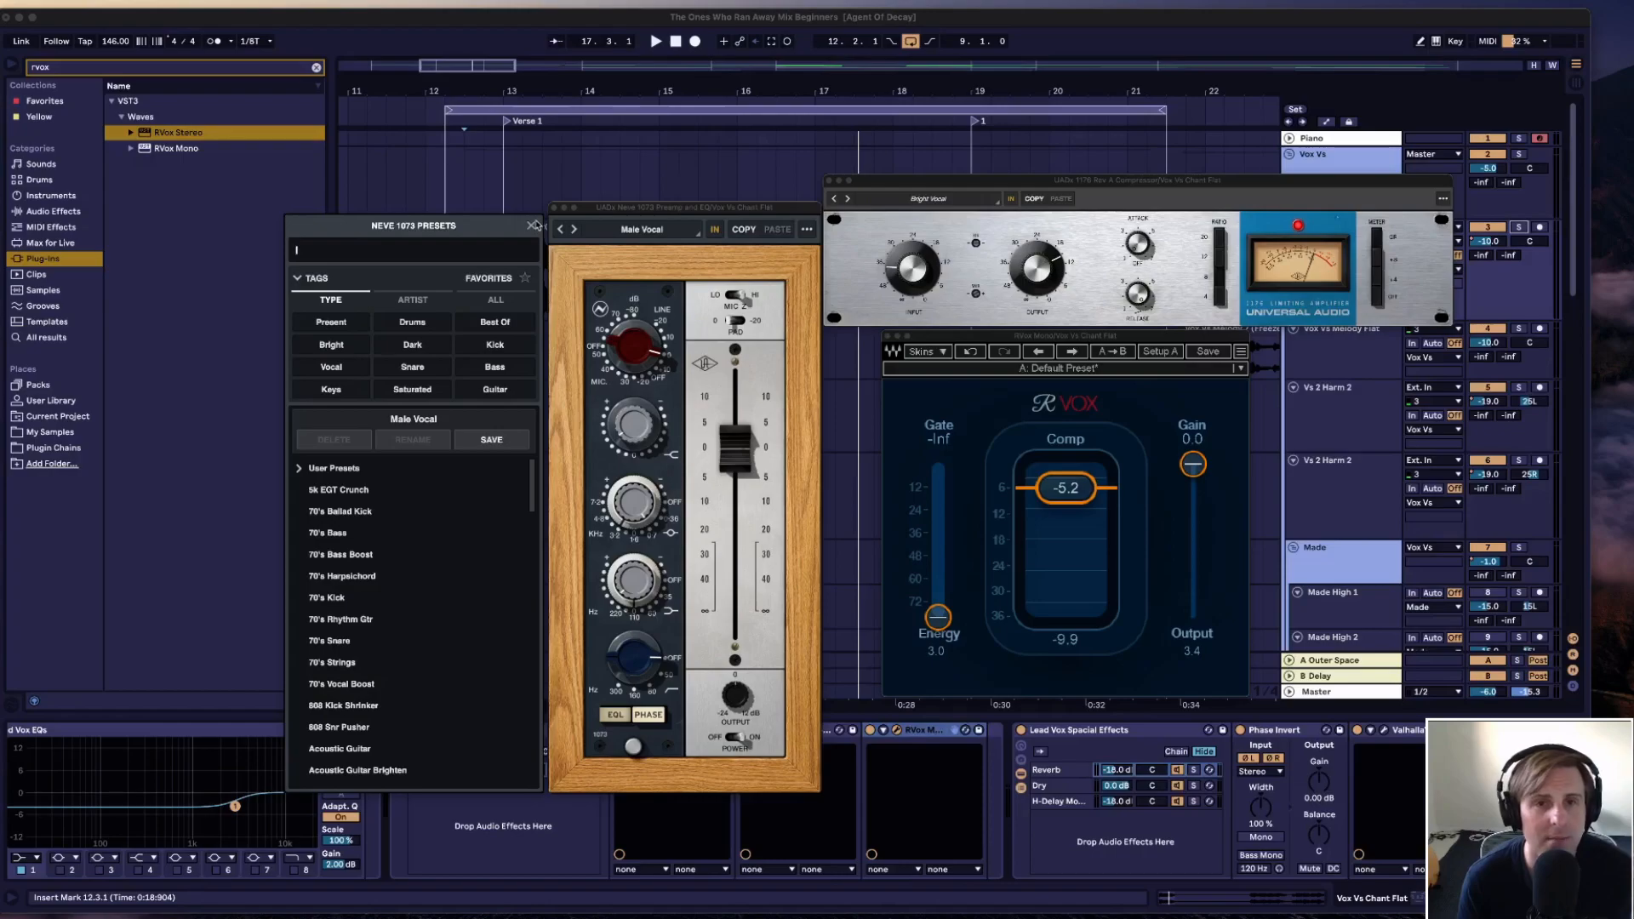
{"action": "left_click", "coordinate": [530, 227]}
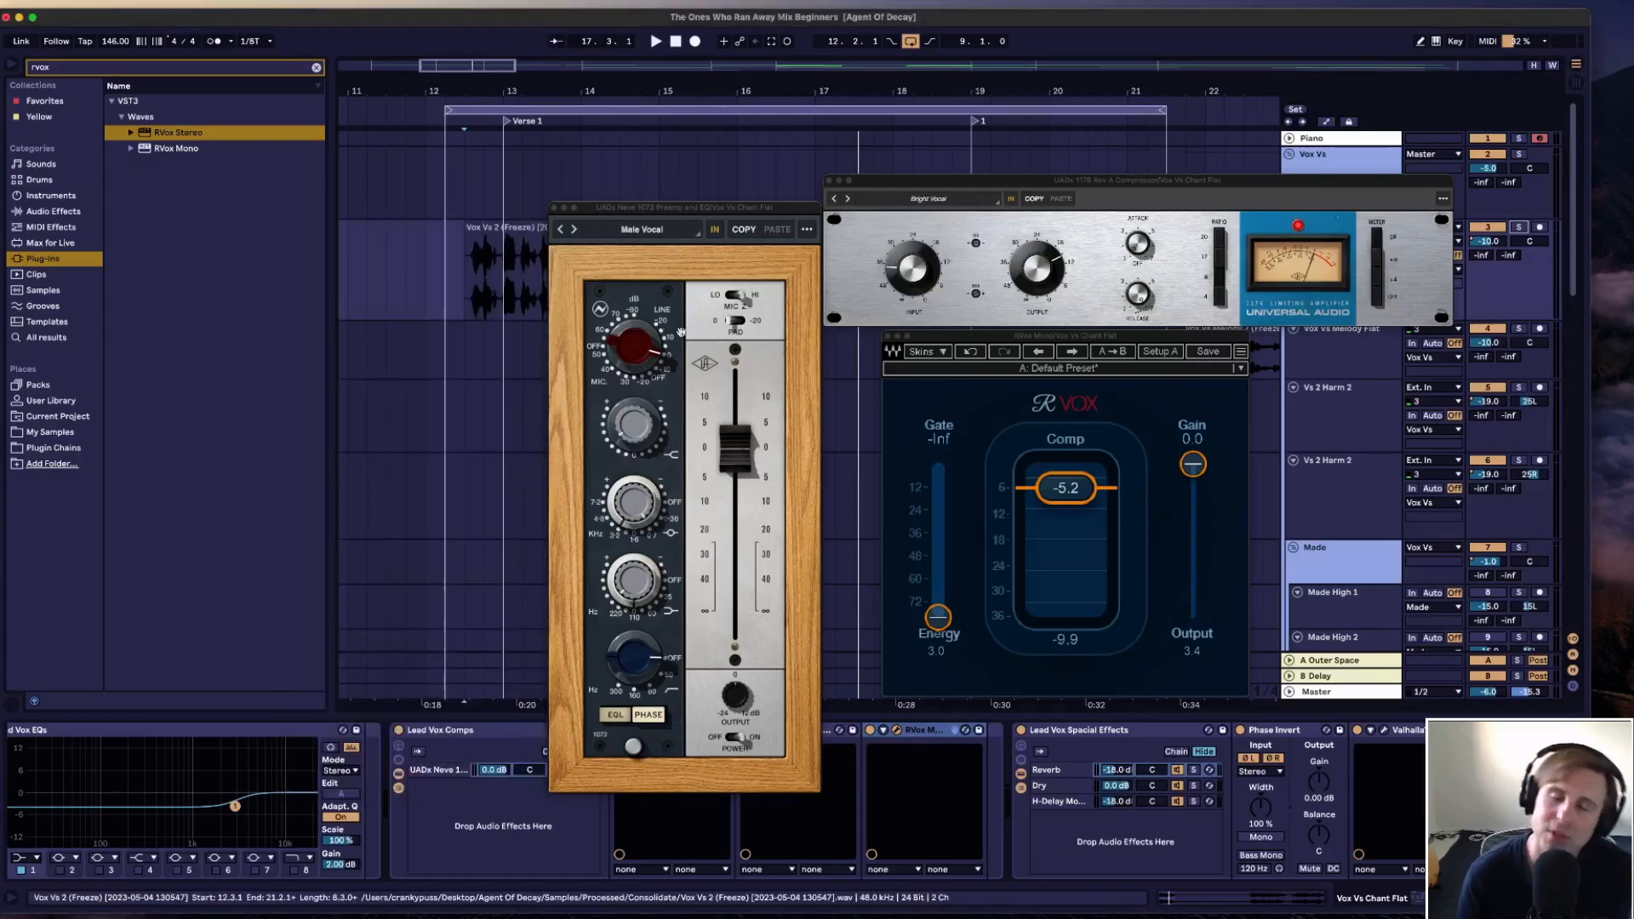